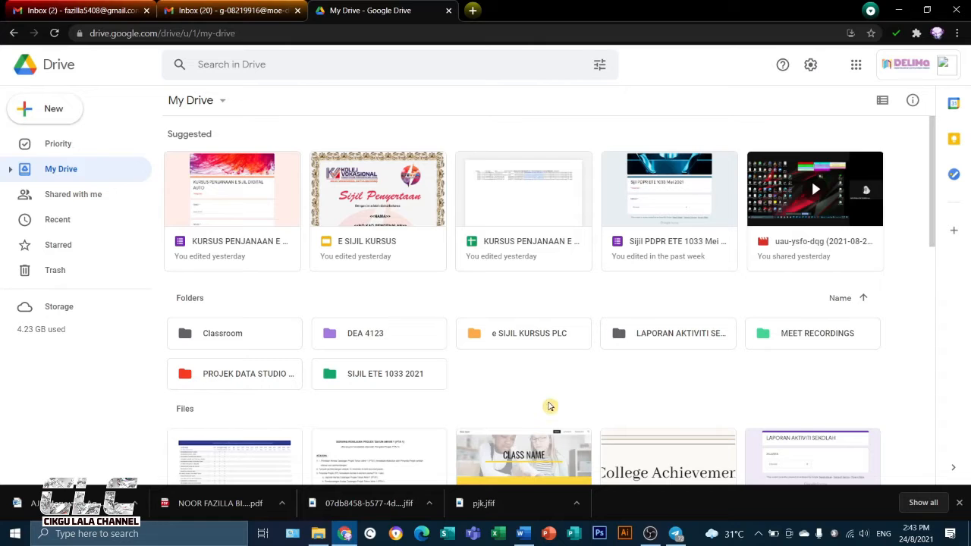
Examine the certificate assets in the E-SIJIL folder in File Explorer and return to Google Drive in Chrome
left_click(318, 533)
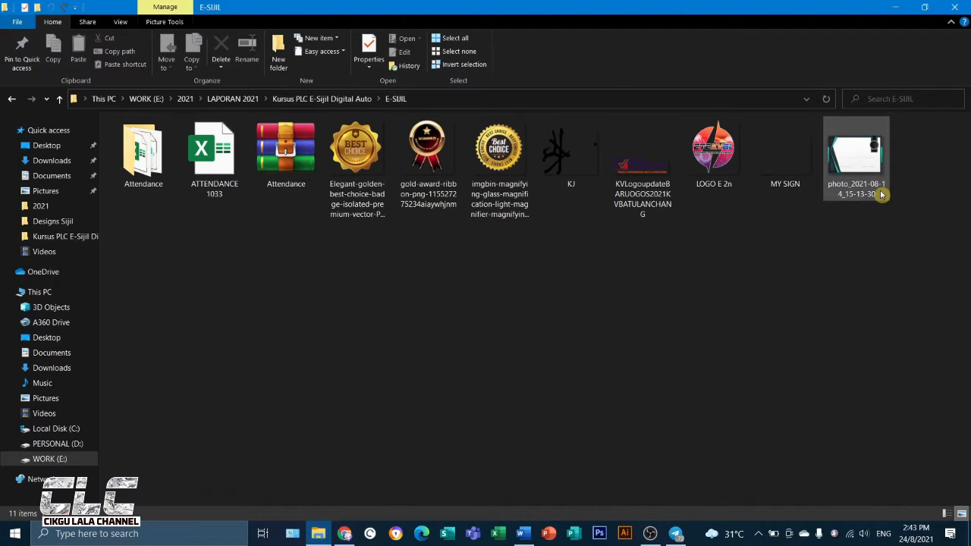
mouse_move(881, 194)
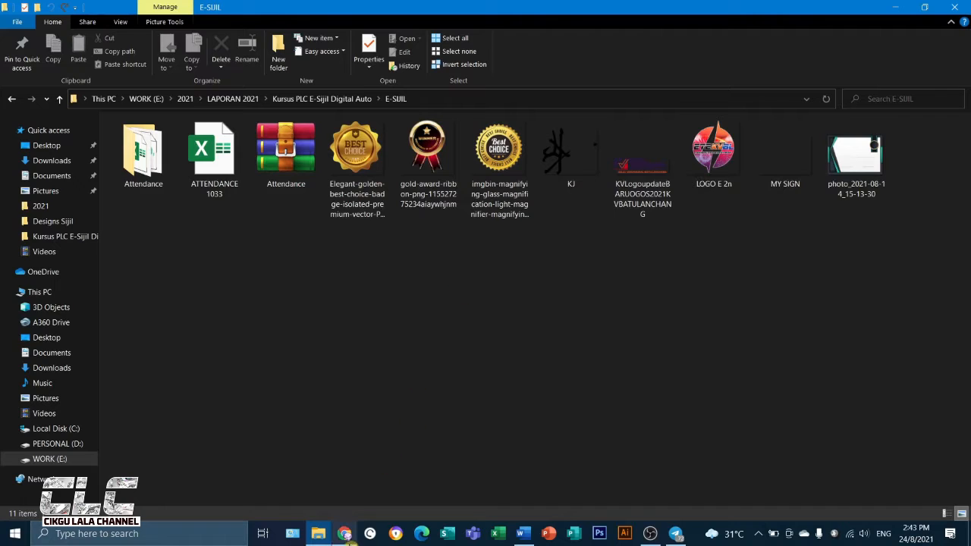
left_click(344, 533)
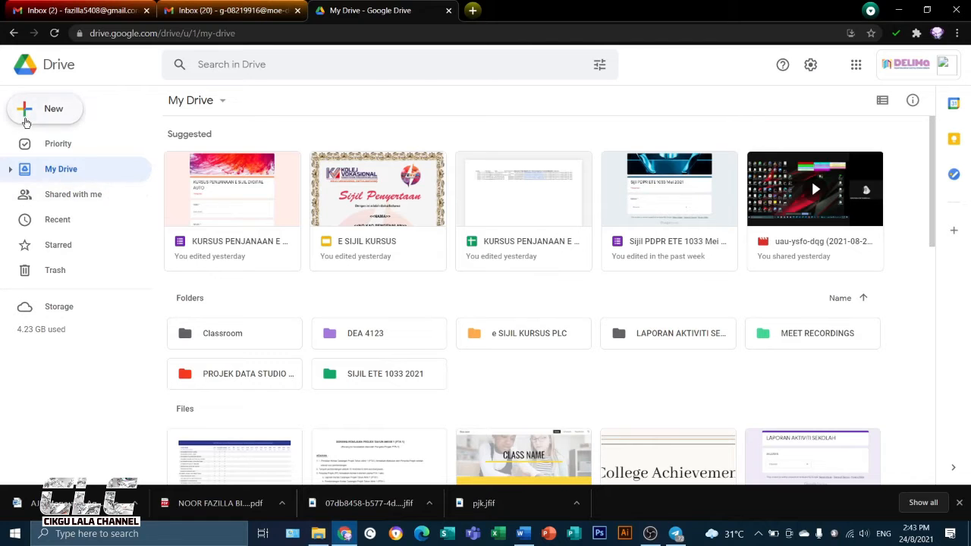
Create a new folder named "e SIJIL PDPR" in My Drive
left_click(28, 115)
left_click(53, 115)
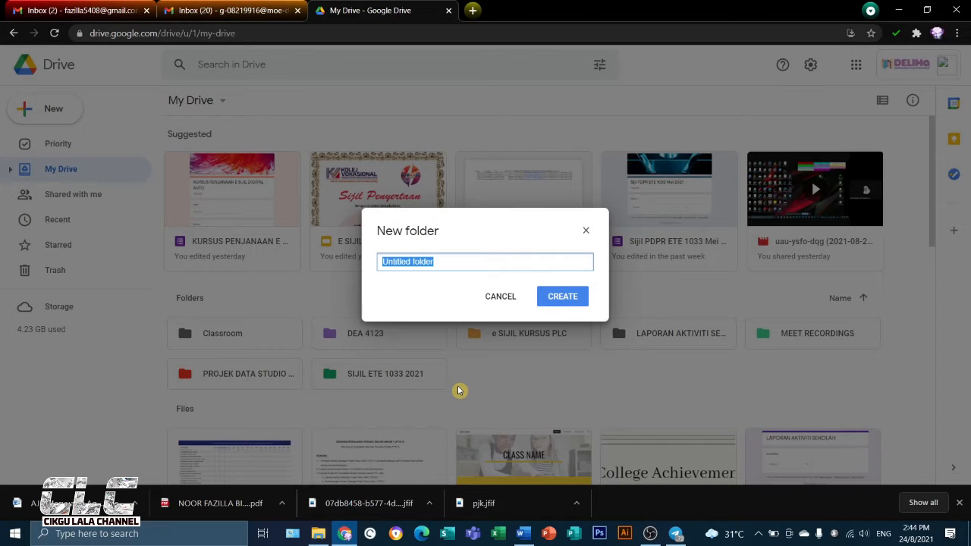
type("e SIJIL PDPR")
key("Return")
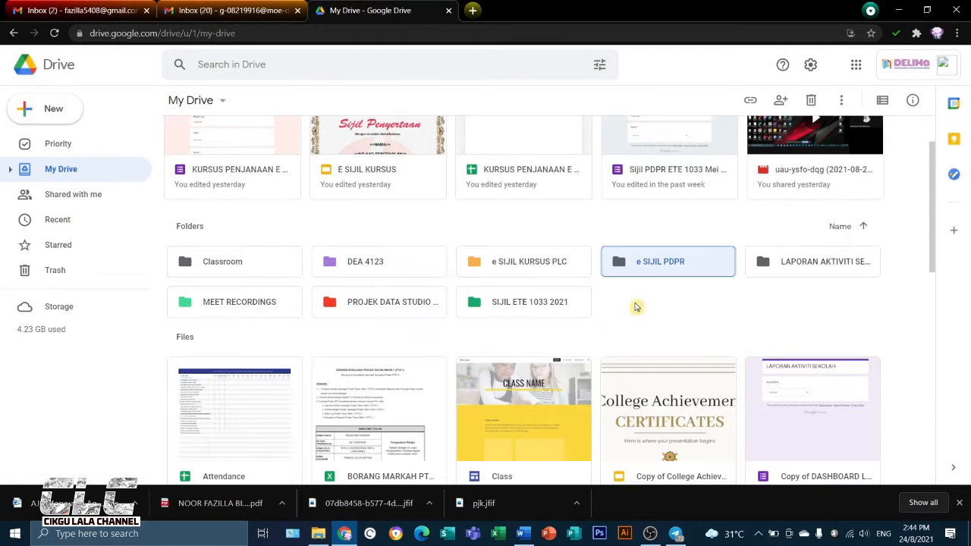
Change the colour of the e SIJIL PDPR folder to blue and open the folder
right_click(618, 267)
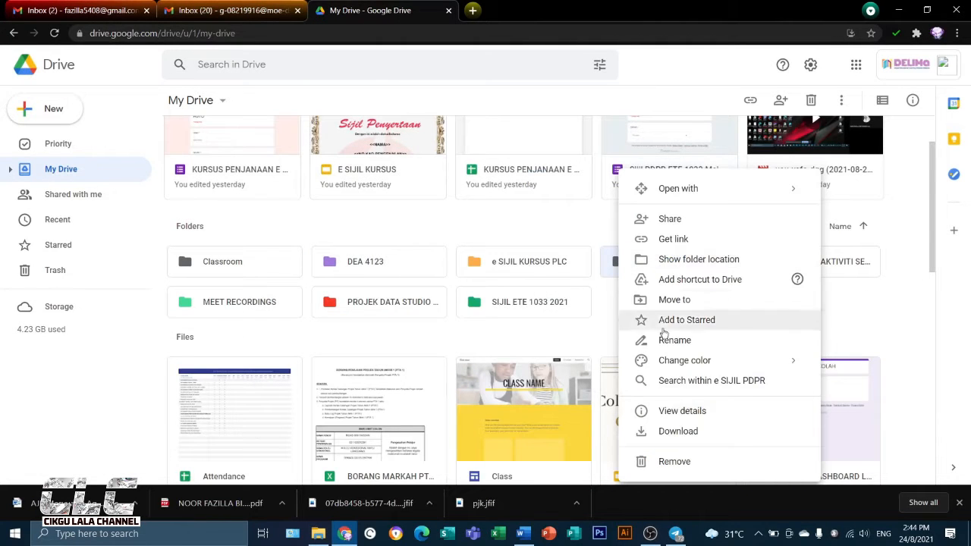
mouse_move(754, 360)
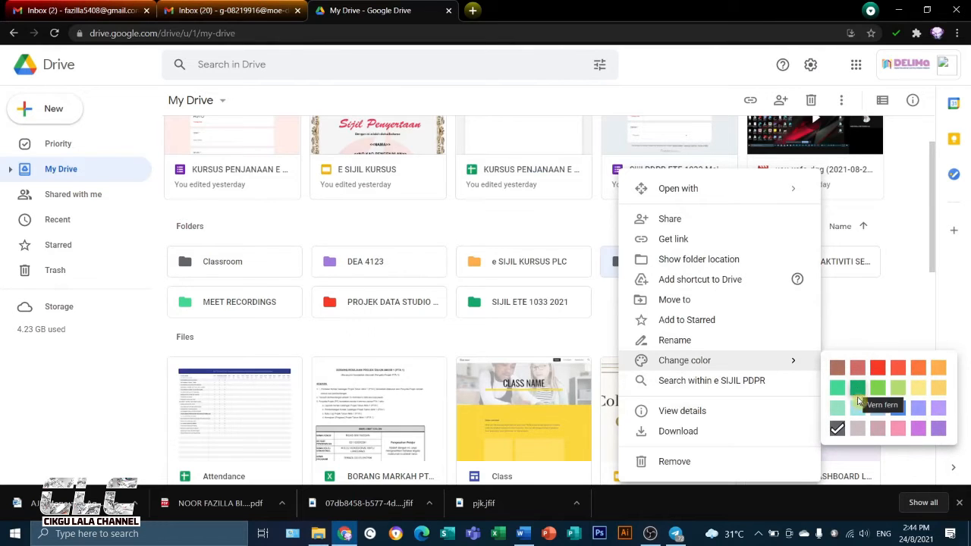
left_click(880, 408)
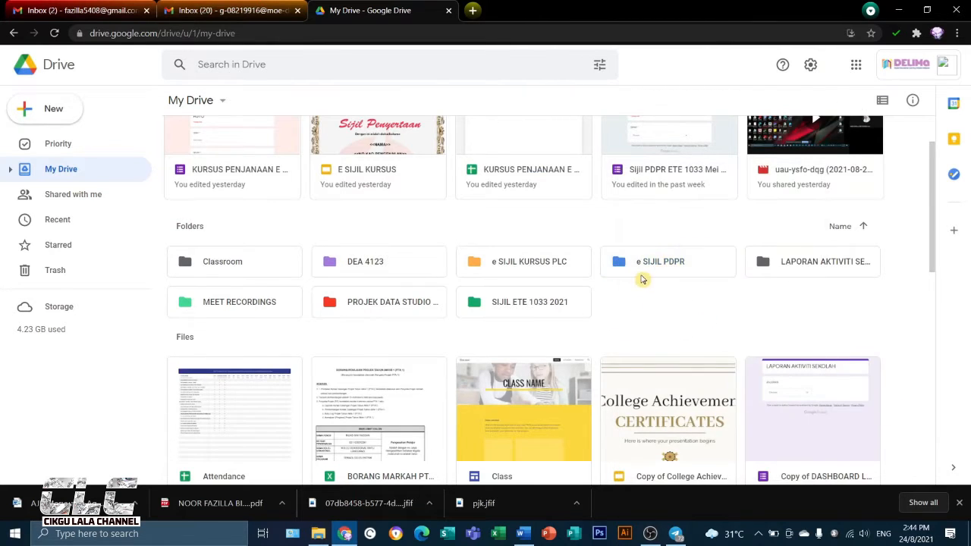
double_click(642, 262)
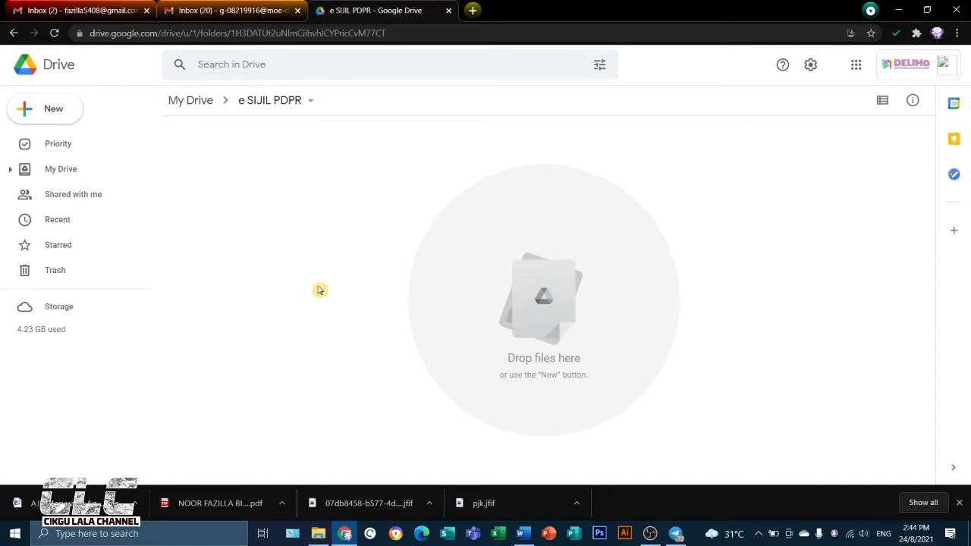
Search Google for slidesgo in a new browser tab and open the Slidesgo website
left_click(472, 12)
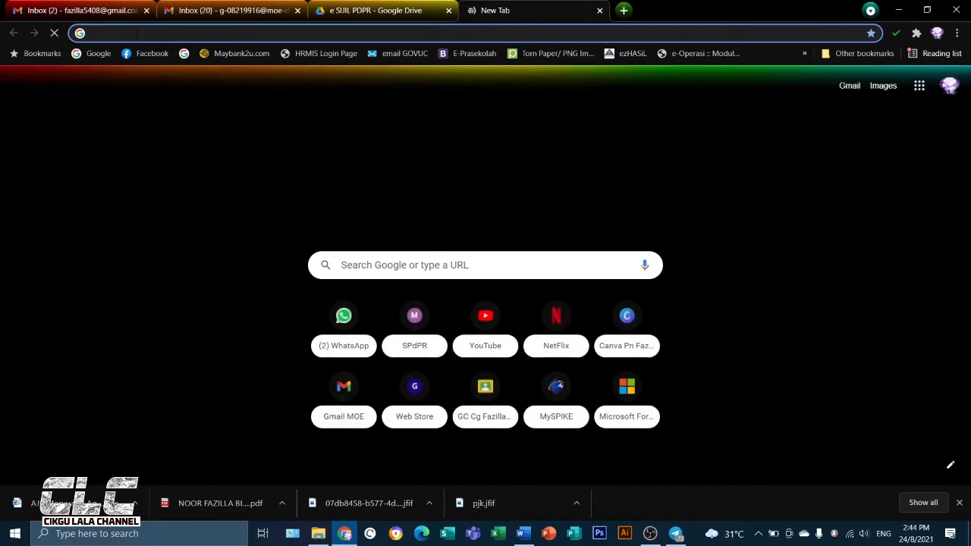
type("SLI")
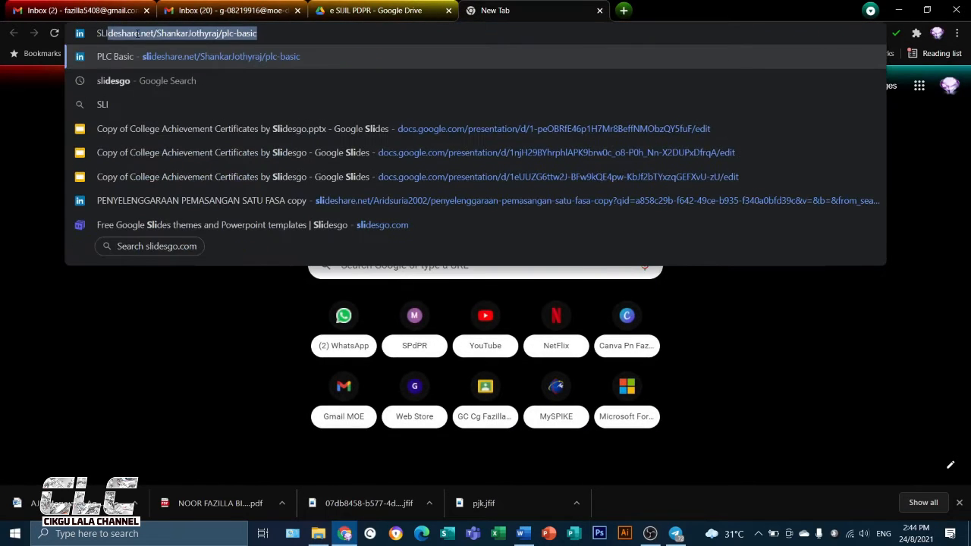
left_click(136, 82)
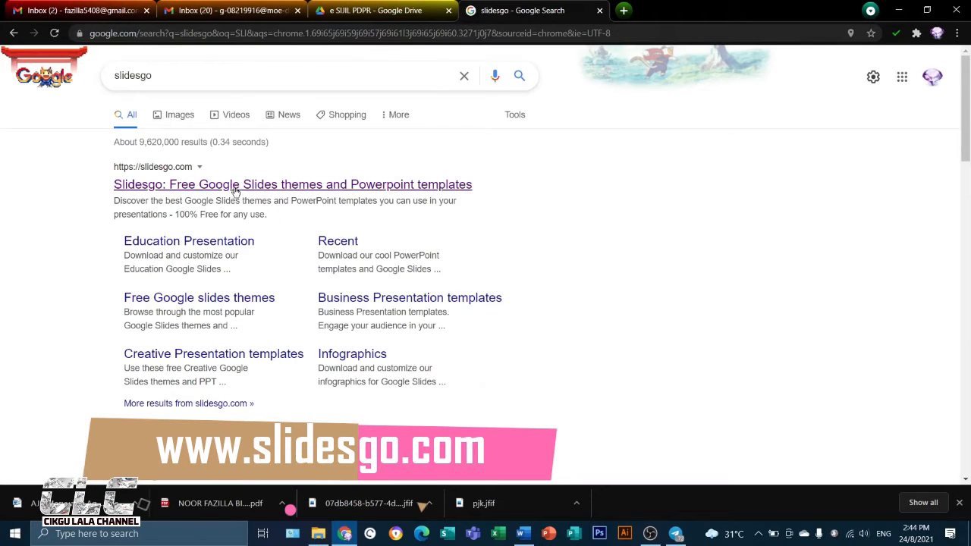
left_click(235, 187)
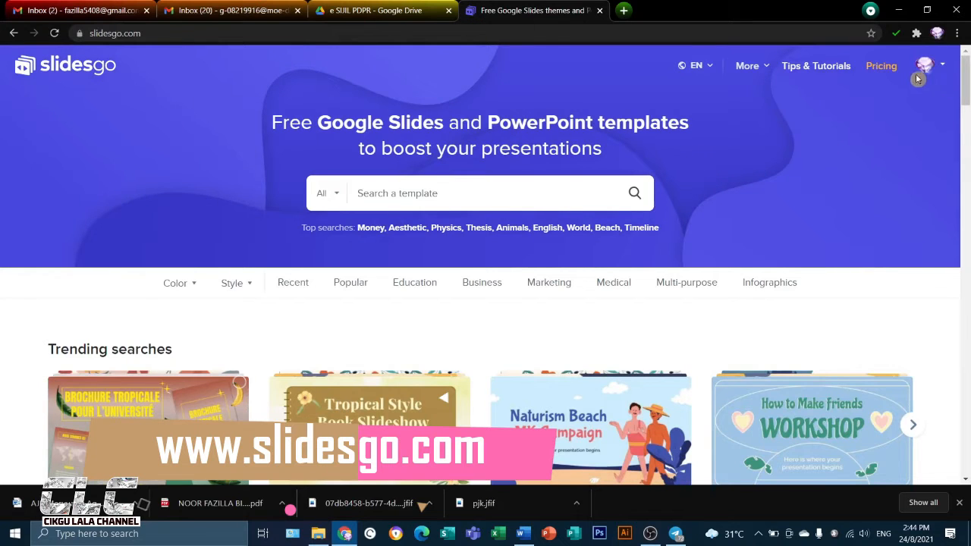
Search the Slidesgo template library for "CERTIFICATE"
left_click(385, 196)
type("CE")
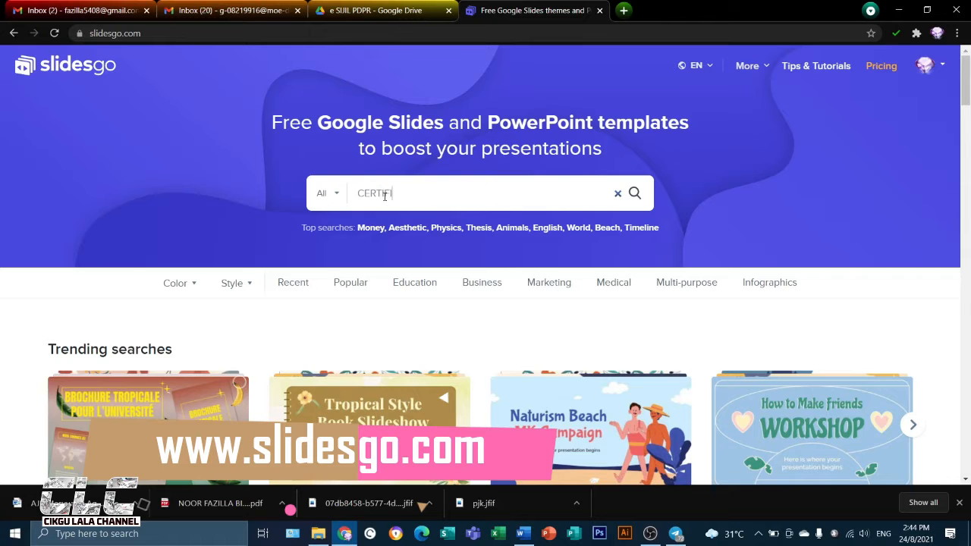
type("RTIFICATE")
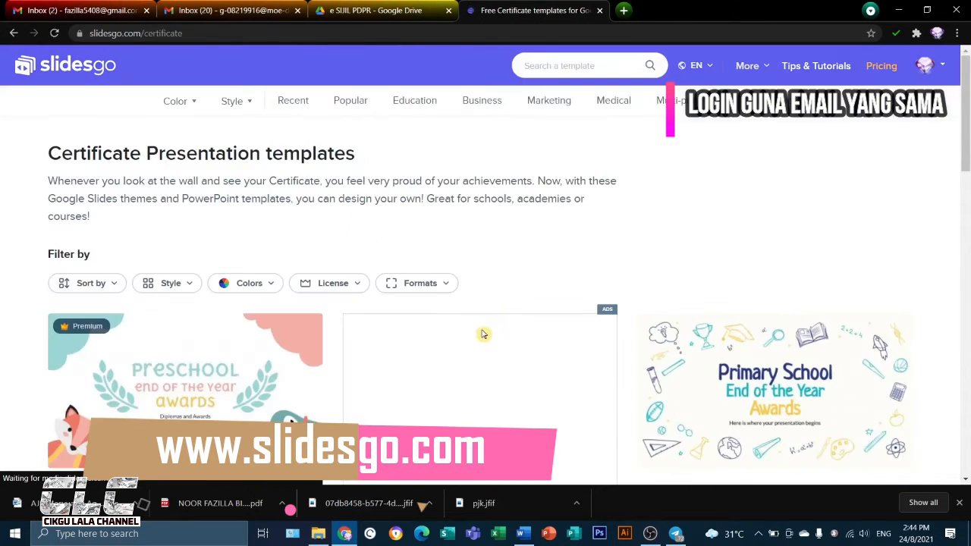
Examine the certificate presentation templates offered on Slidesgo and close that browser tab
scroll(481, 337, "down", 3)
scroll(480, 339, "down", 2)
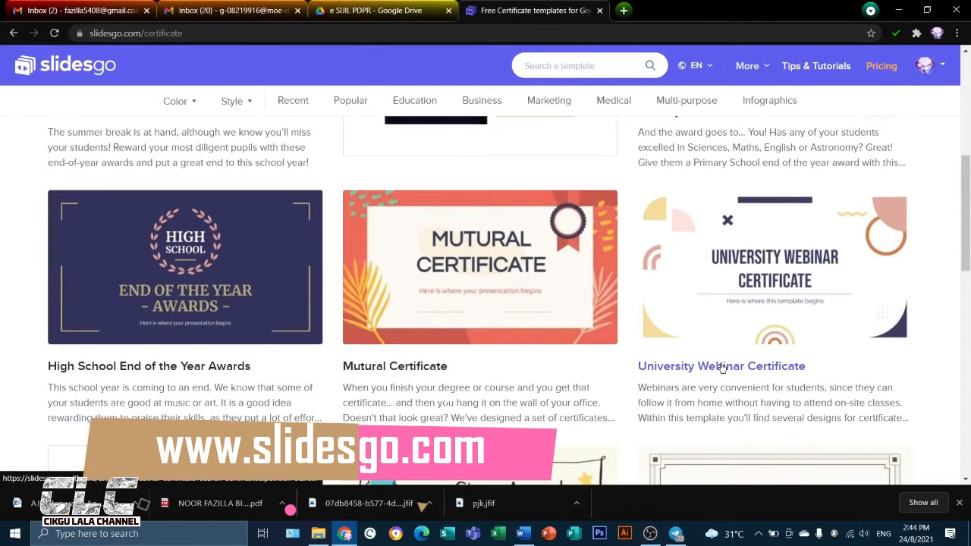
scroll(722, 367, "down", 3)
scroll(722, 368, "up", 5)
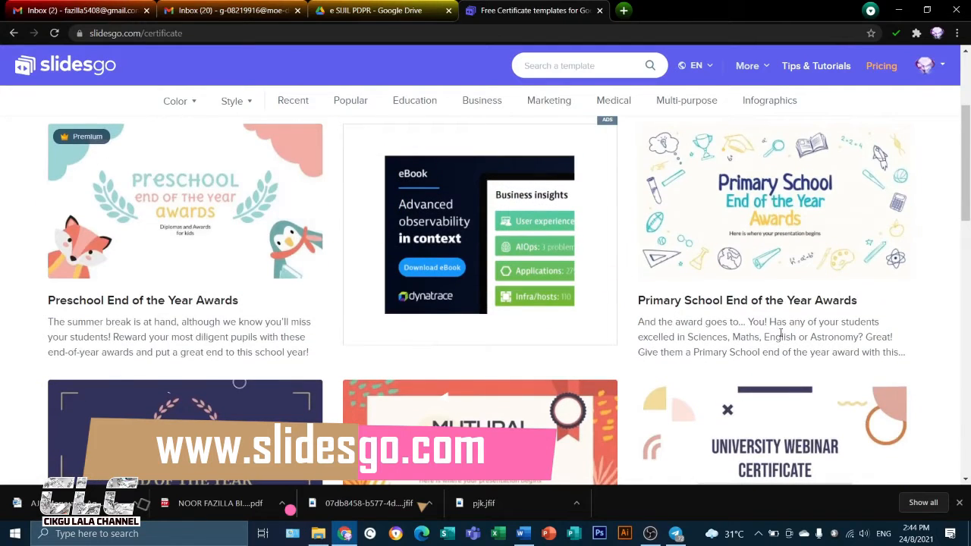
scroll(789, 348, "down", 2)
scroll(792, 356, "down", 5)
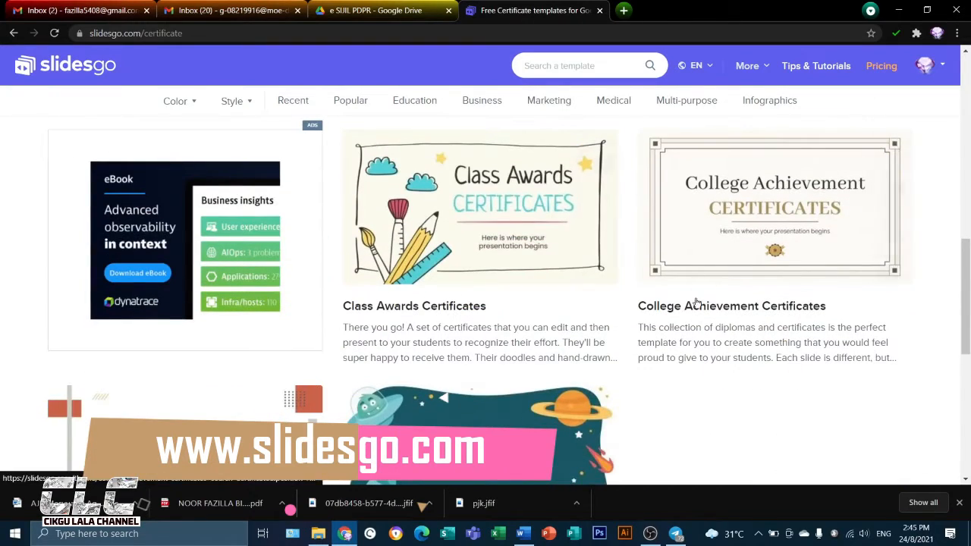
scroll(607, 412, "down", 2)
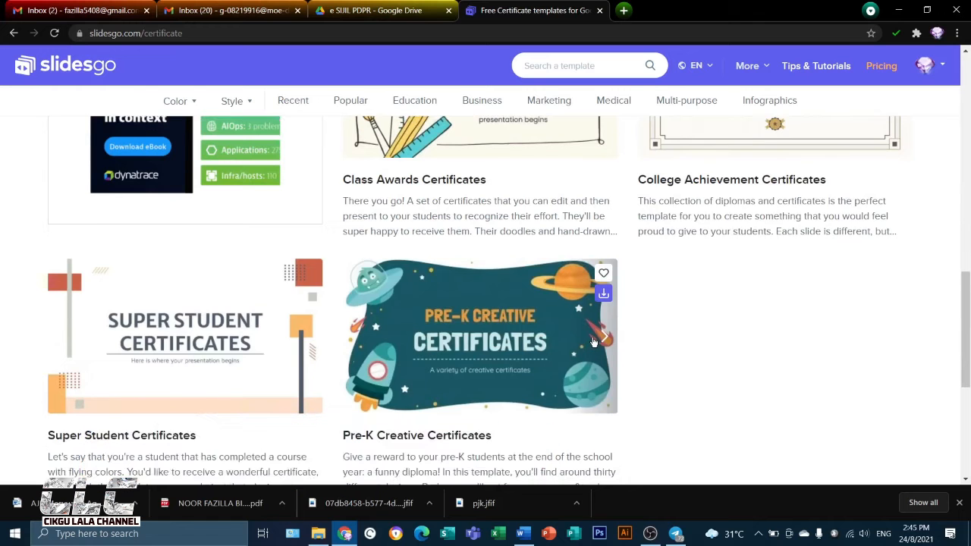
scroll(594, 342, "up", 2)
scroll(594, 342, "up", 7)
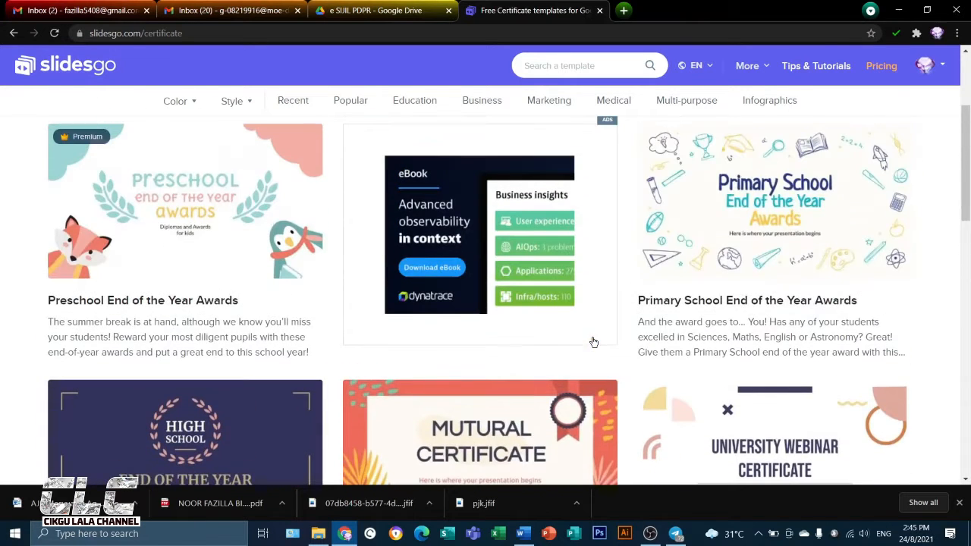
scroll(532, 367, "up", 3)
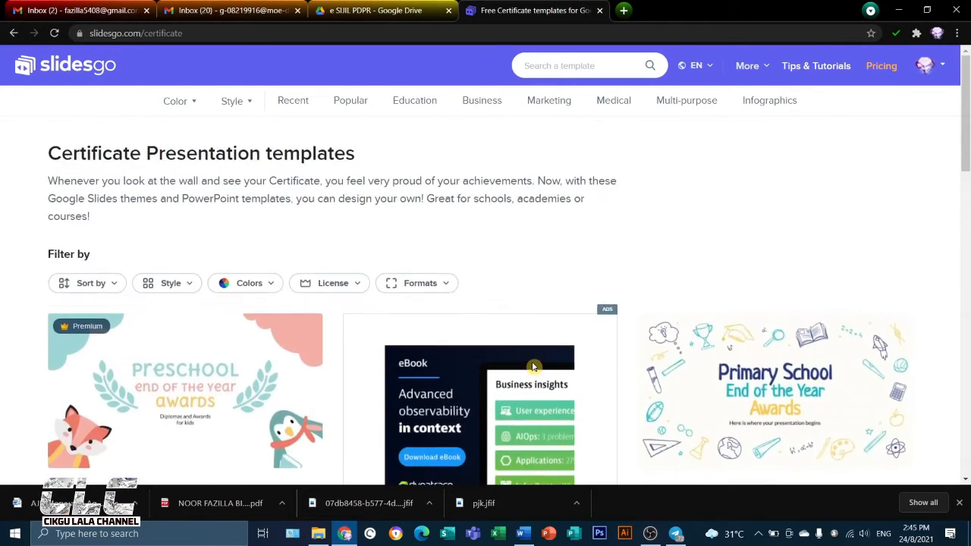
left_click(600, 11)
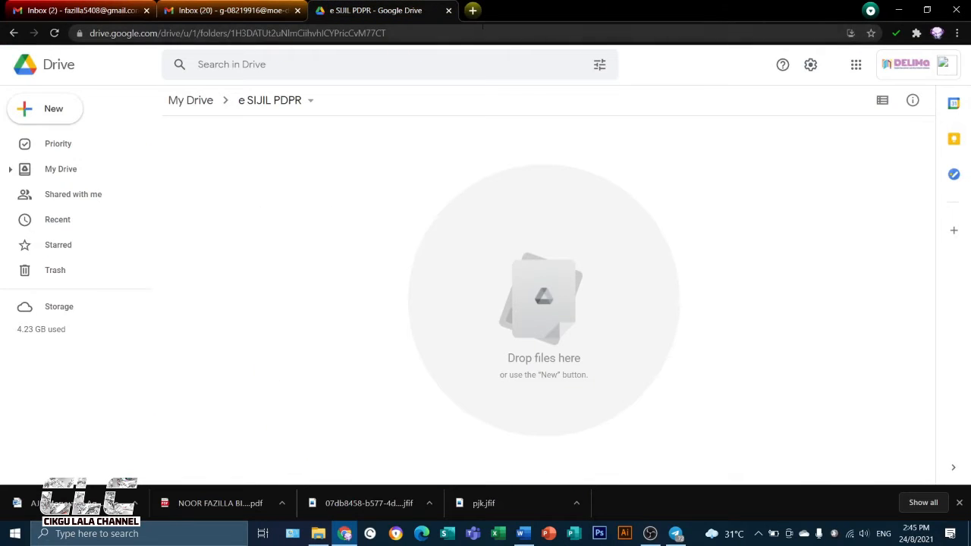
Open the Pngtree torn-paper page in a new browser tab and dismiss the sale offer
left_click(473, 10)
type("PN")
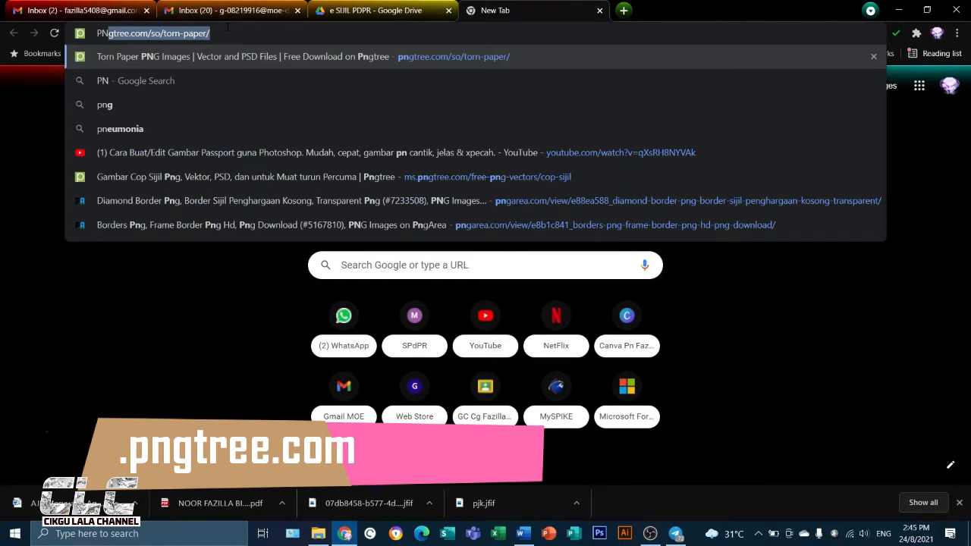
key("Return")
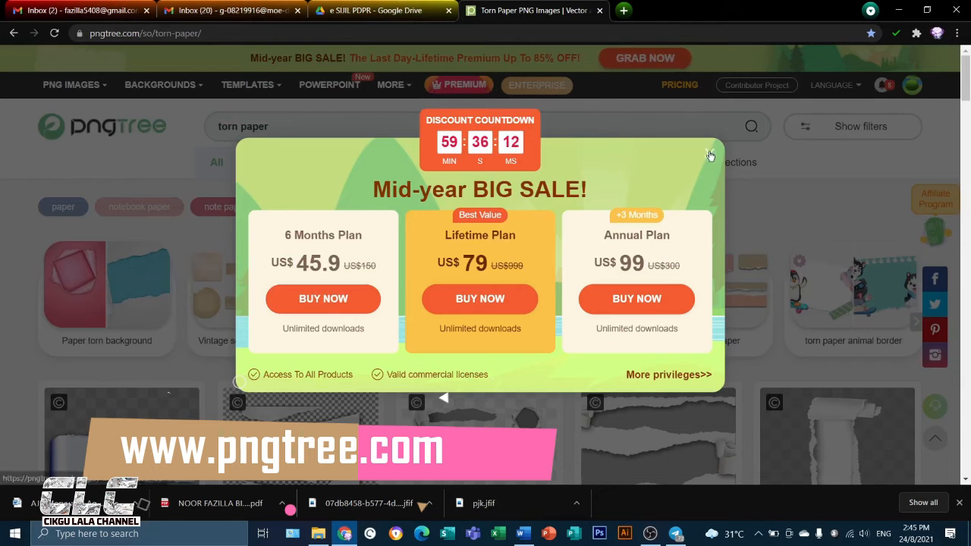
left_click(710, 153)
Replace the Pngtree search term with "certificate" and run the search
left_click_drag(301, 128, 202, 146)
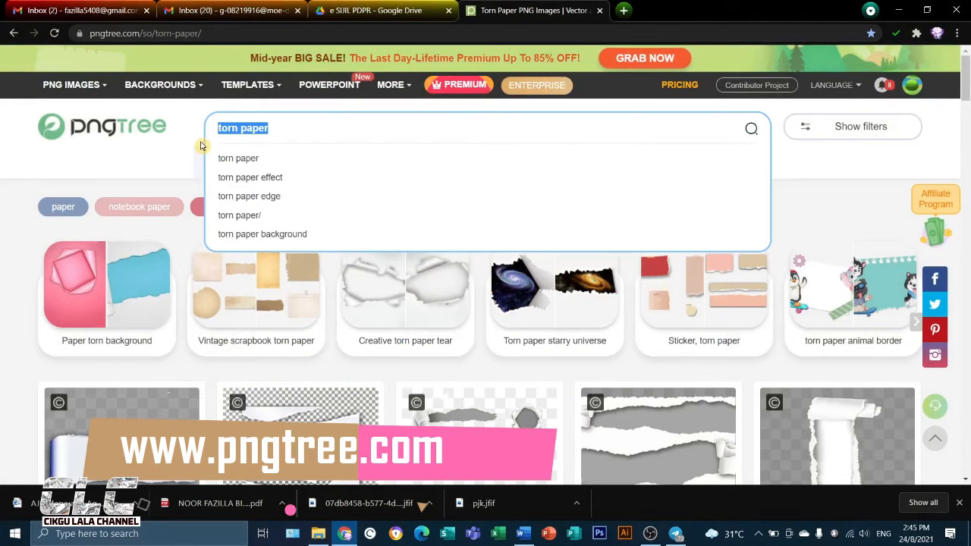
type("certificate")
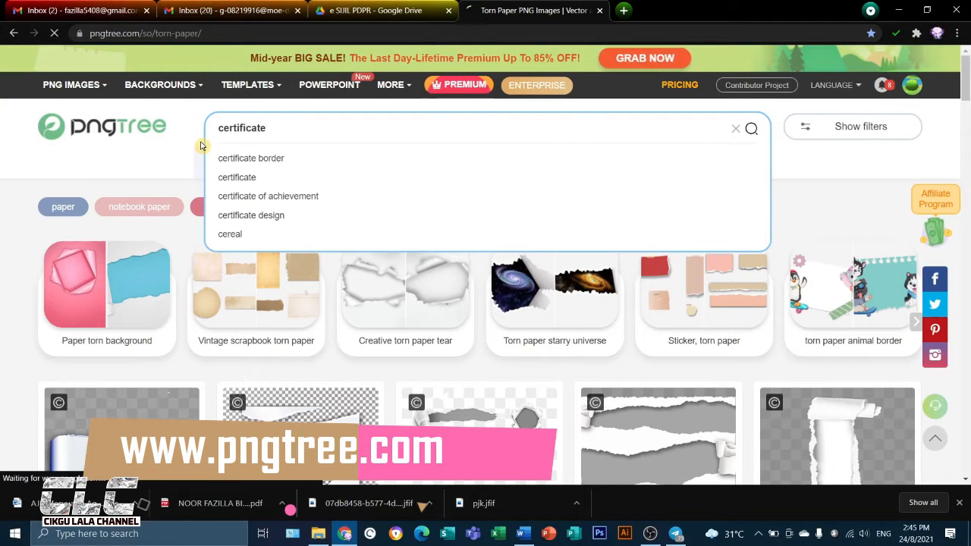
key("Return")
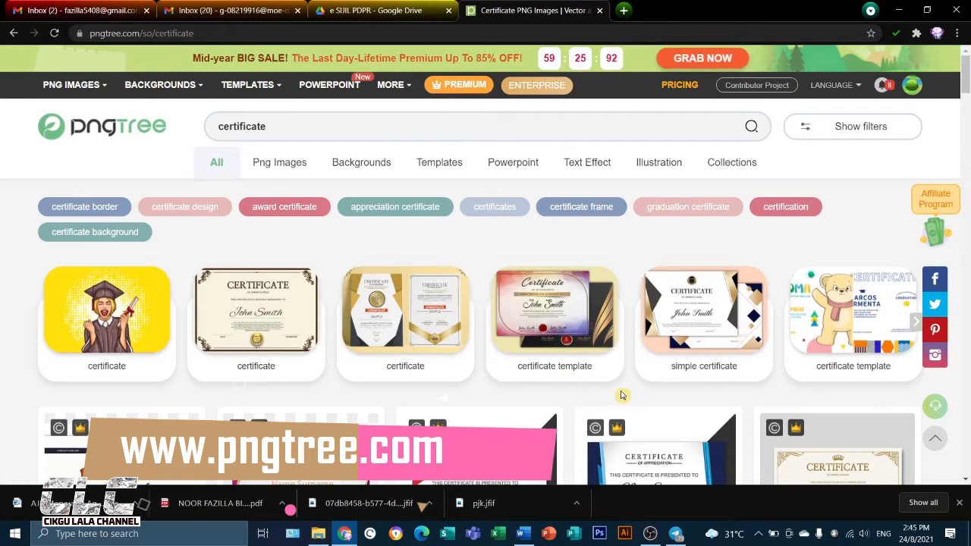
Examine the certificate designs offered on Pngtree and close that browser tab
scroll(620, 395, "down", 1)
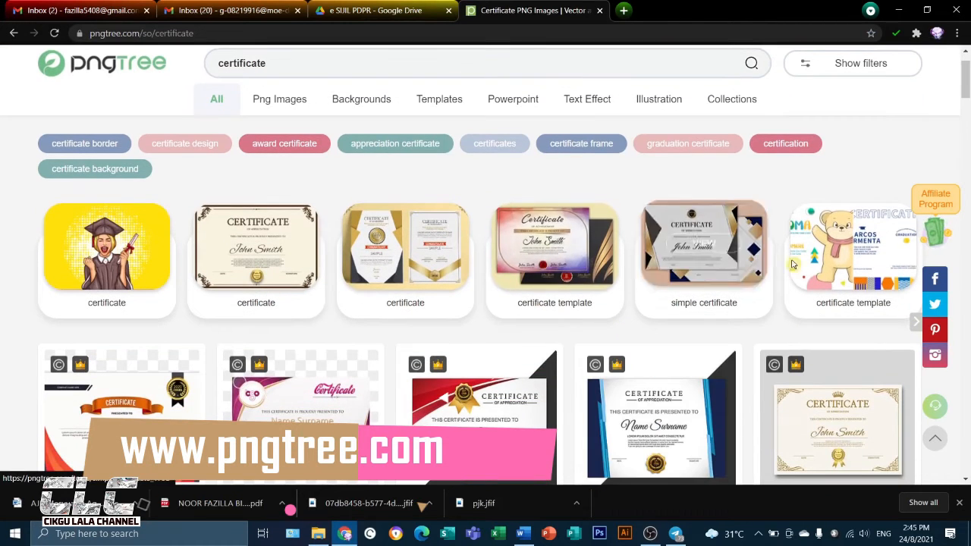
scroll(507, 285, "down", 2)
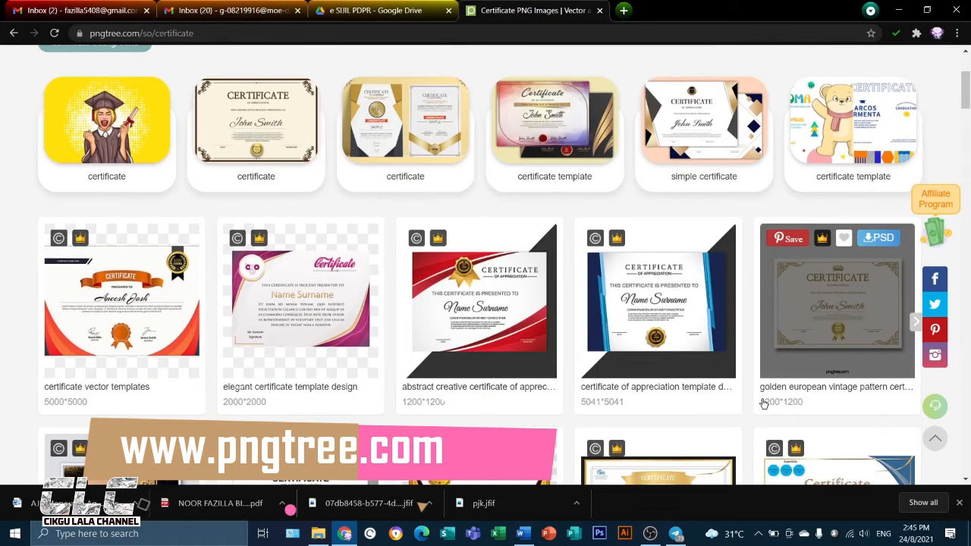
scroll(764, 403, "down", 2)
scroll(764, 403, "down", 2)
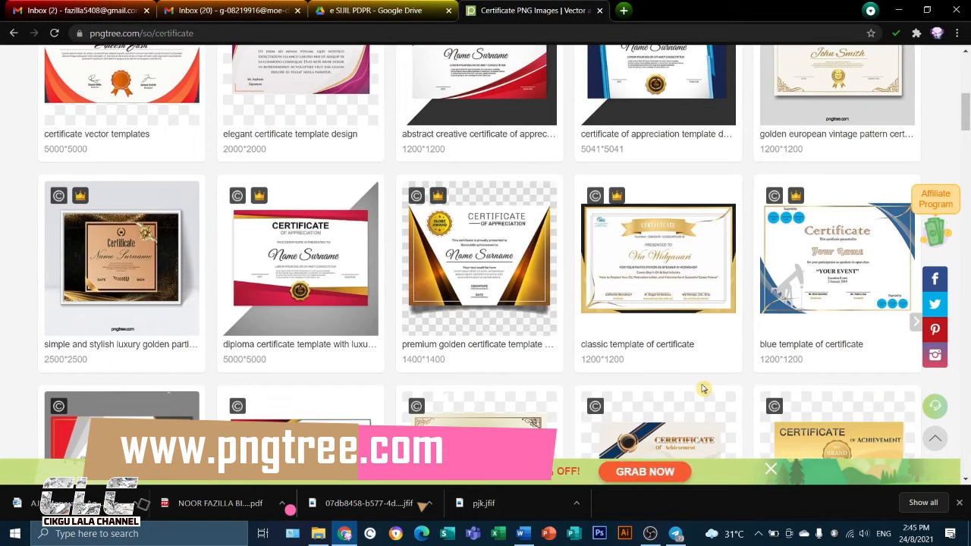
scroll(593, 384, "down", 2)
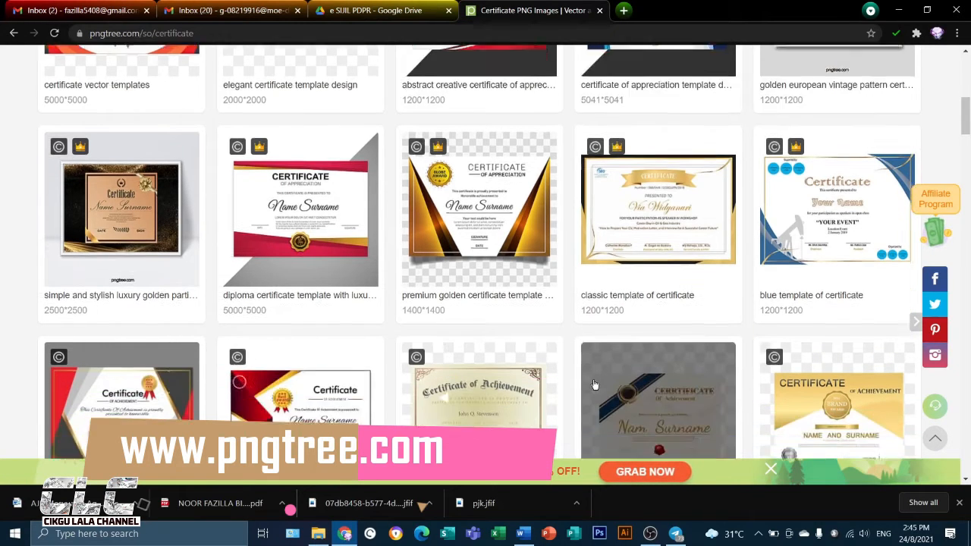
scroll(584, 394, "down", 3)
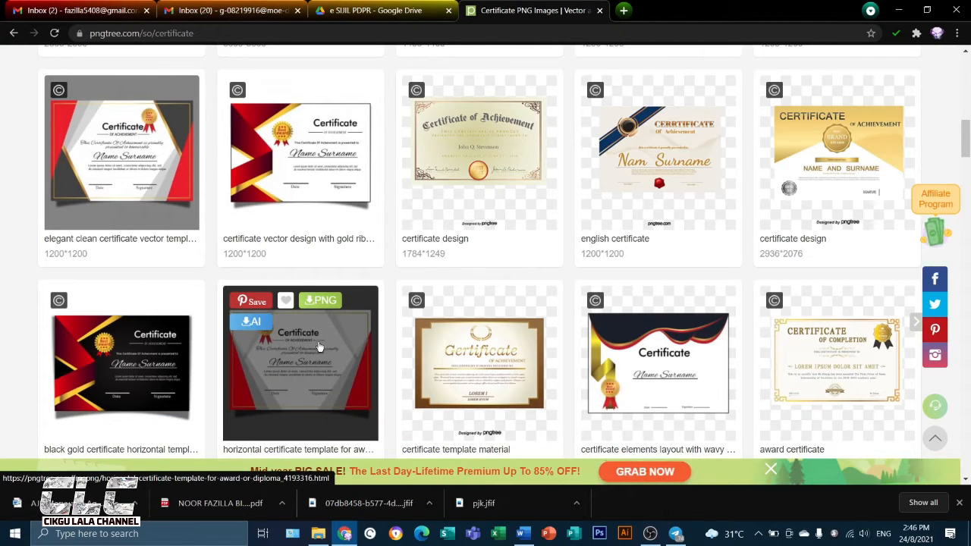
scroll(410, 398, "up", 10)
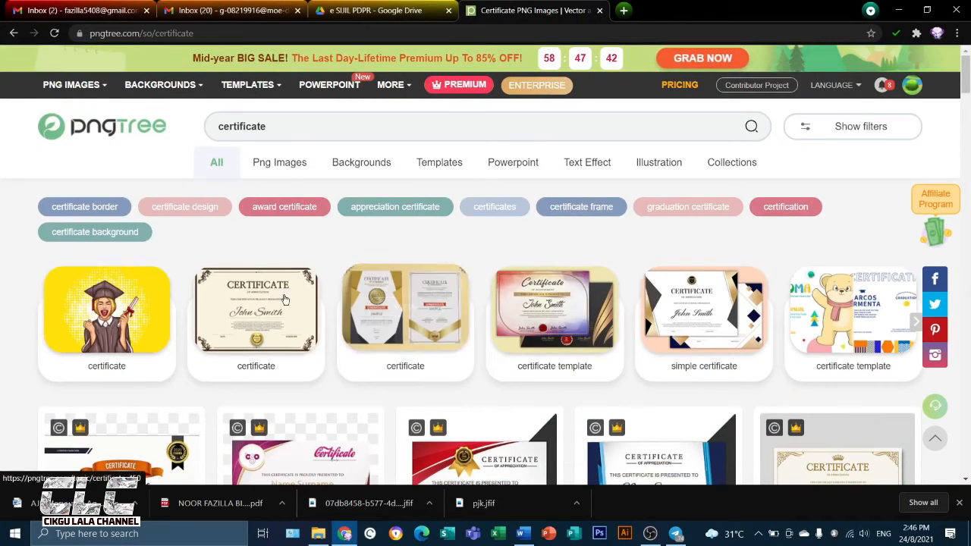
left_click(599, 11)
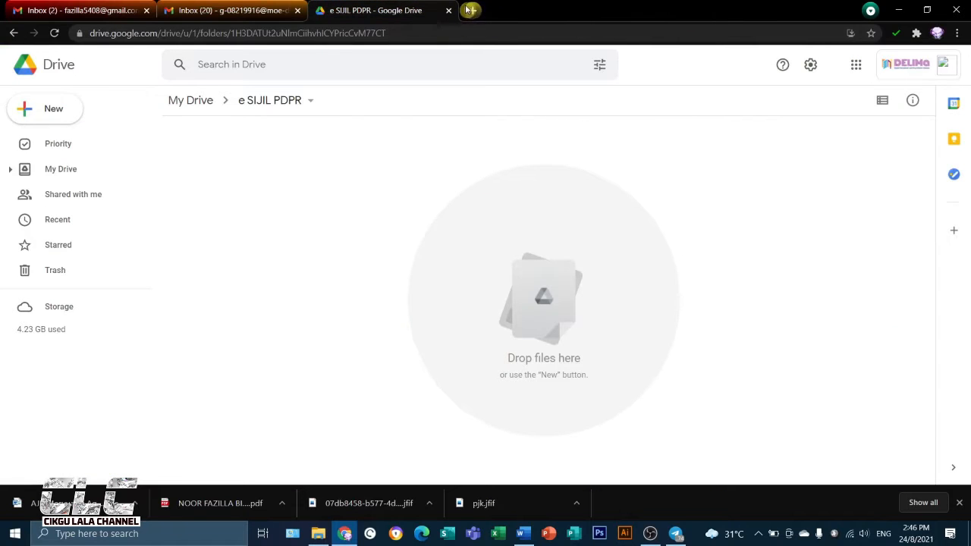
Search Google for "template sijil" in a new browser tab
left_click(471, 10)
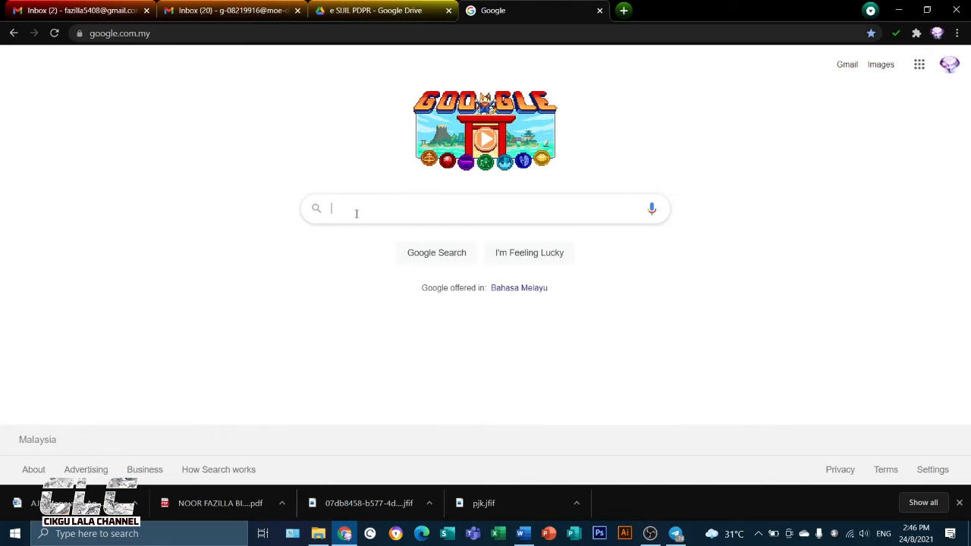
type("te")
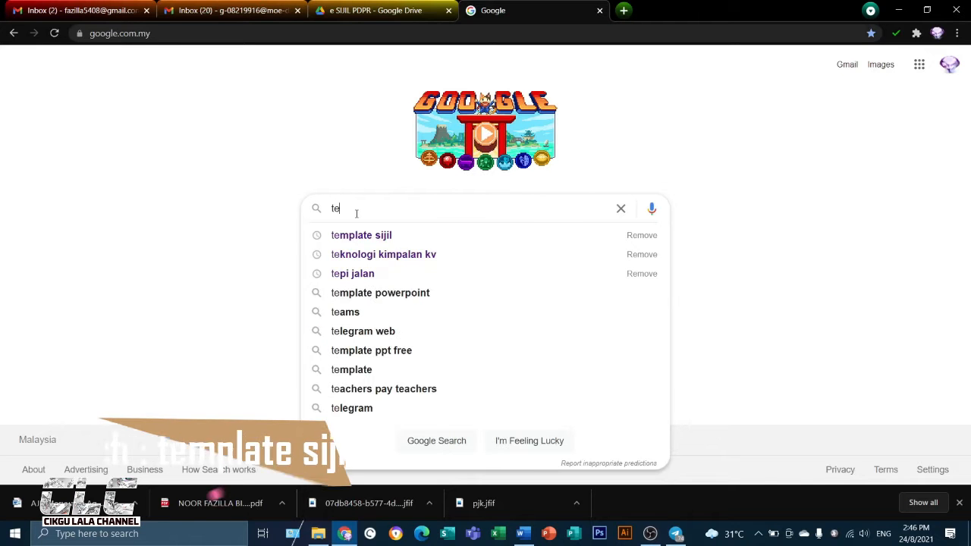
left_click(376, 244)
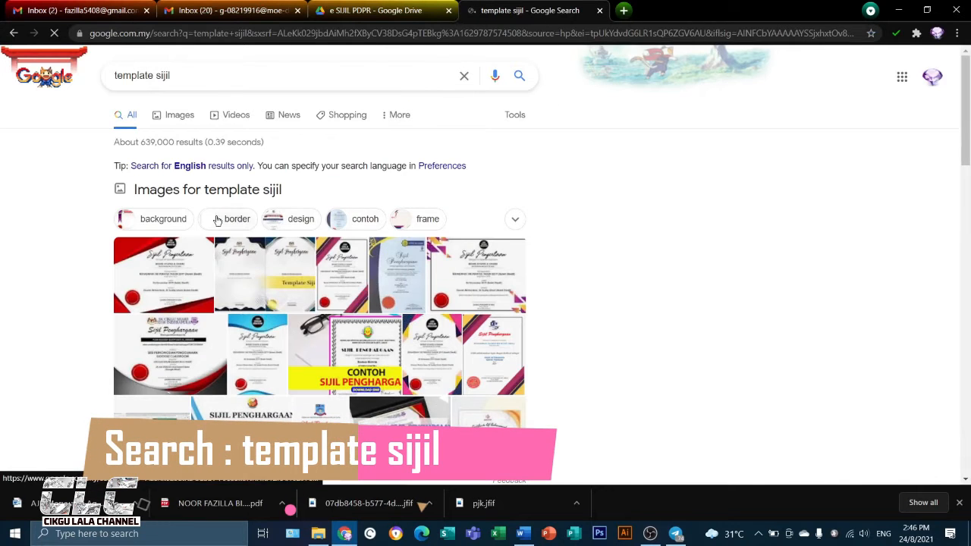
Open the cikgudigitalmaya search result offering 11 certificate templates in a separate tab and switch to it
scroll(405, 284, "down", 2)
scroll(405, 285, "down", 1)
scroll(252, 267, "up", 3)
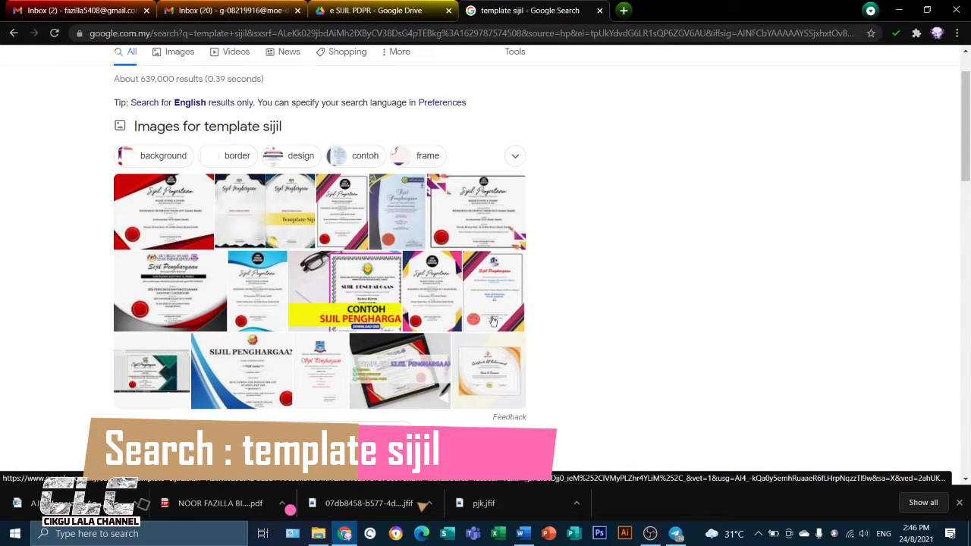
scroll(394, 367, "down", 2)
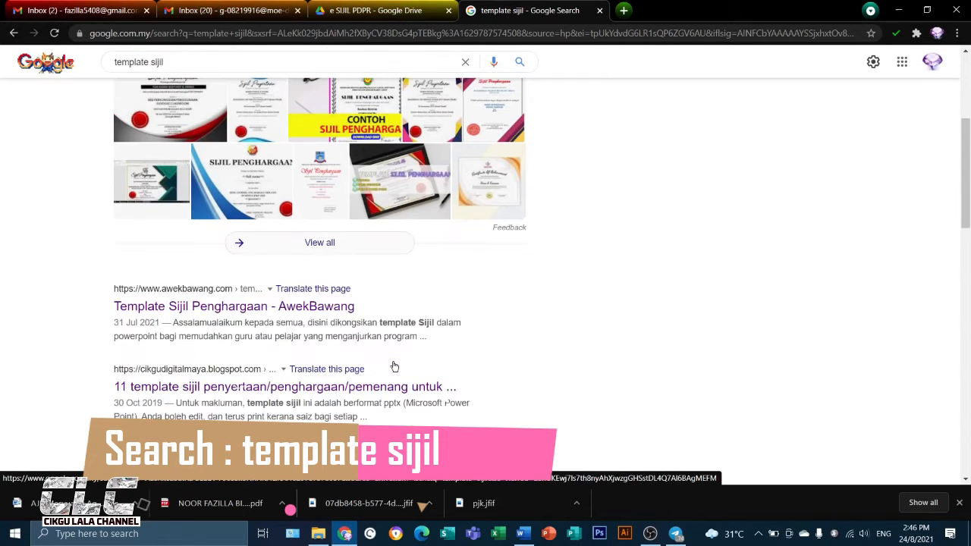
scroll(394, 366, "down", 1)
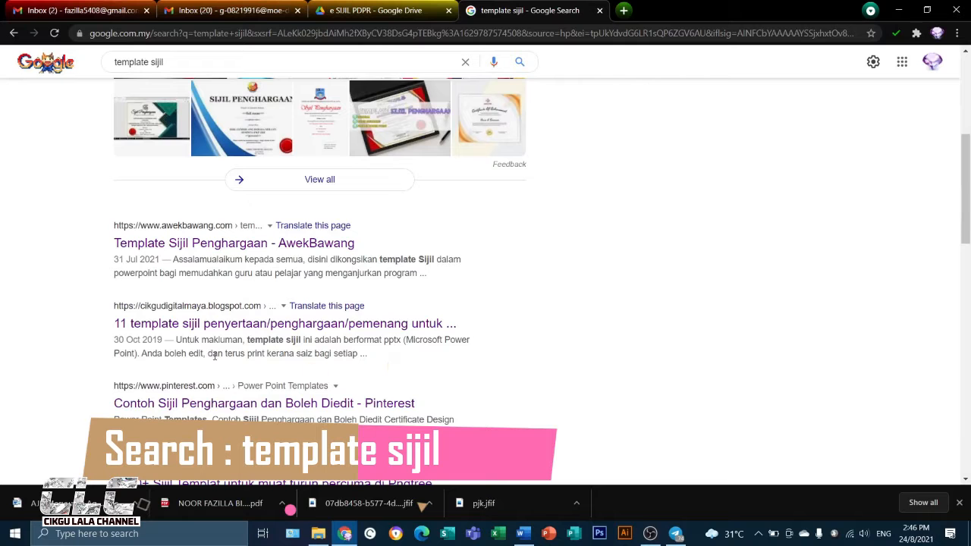
right_click(197, 327)
left_click(227, 336)
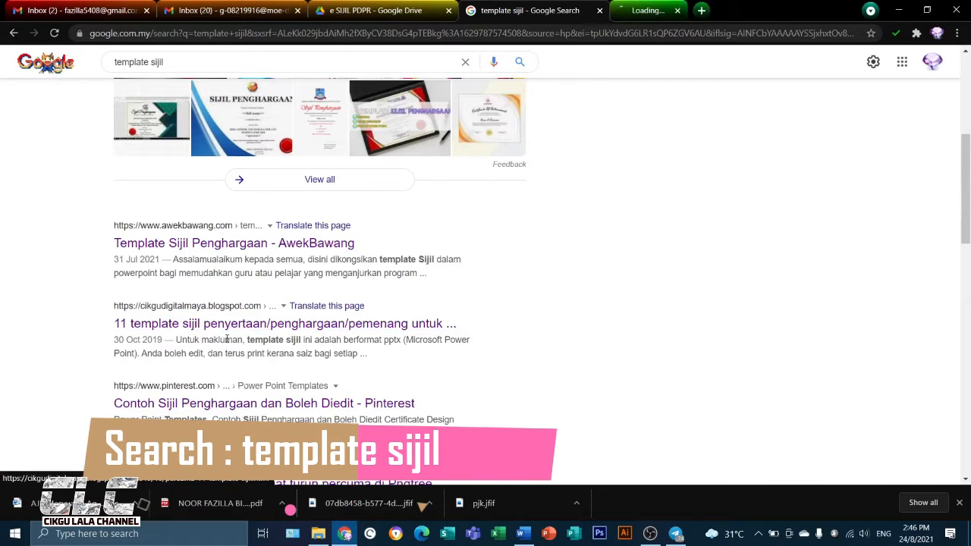
left_click(683, 10)
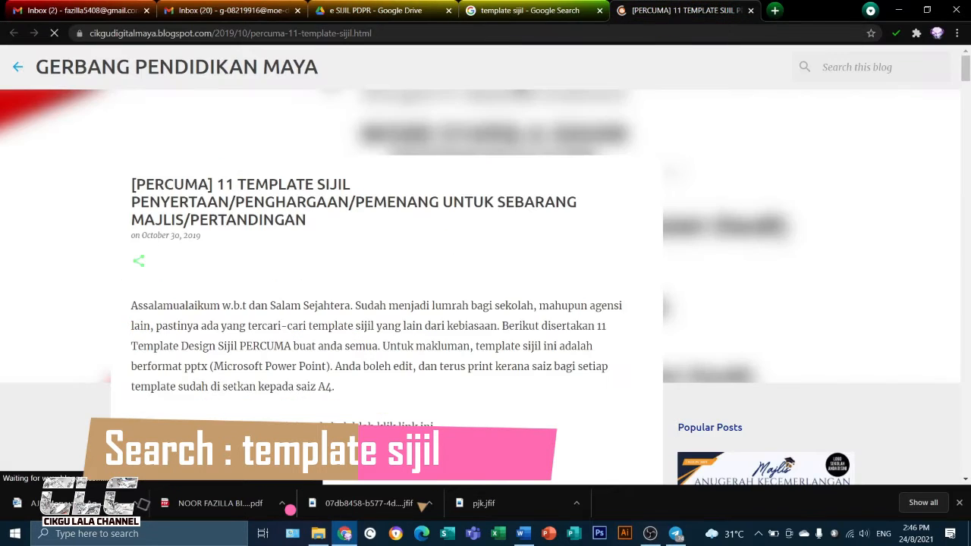
Open the shared Drive folder linked in the blog post and look through its certificate templates
scroll(369, 262, "down", 3)
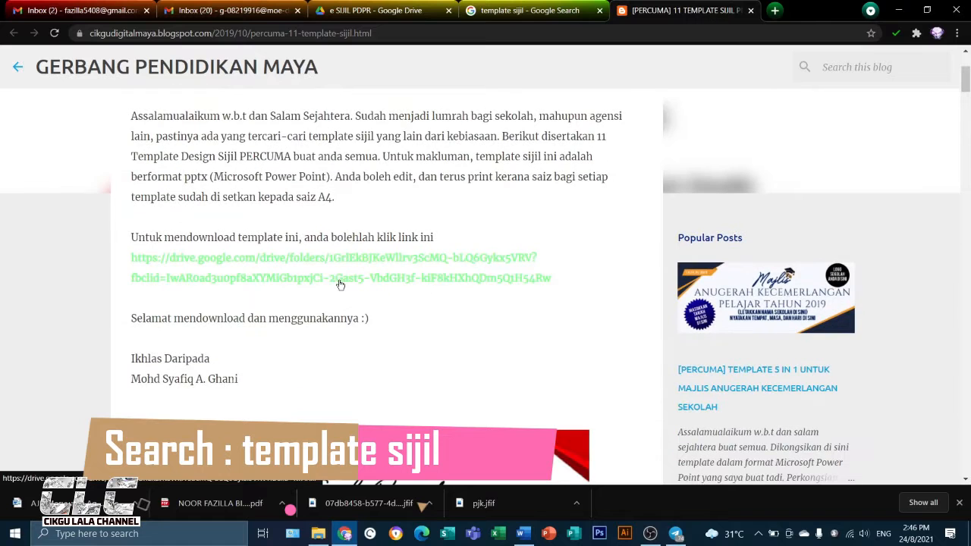
left_click(339, 284)
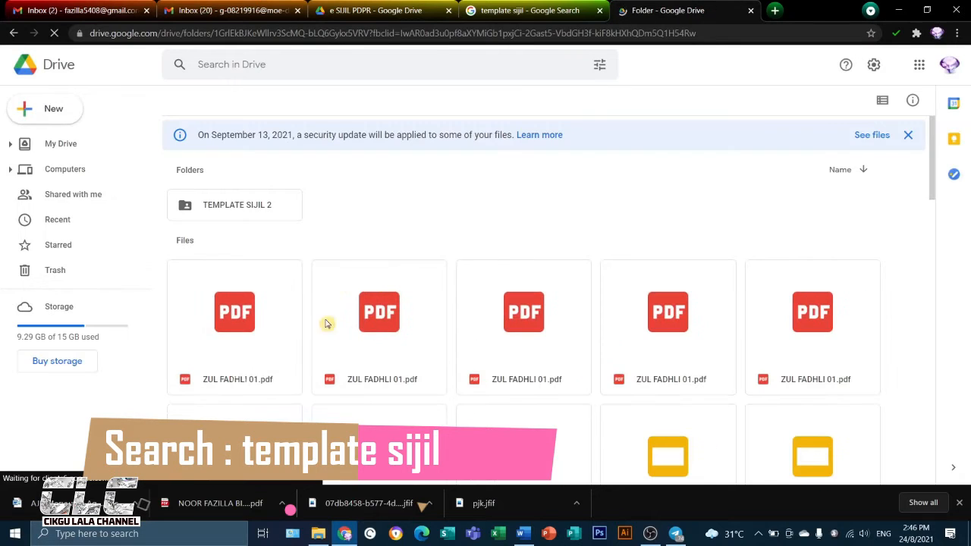
scroll(511, 401, "down", 2)
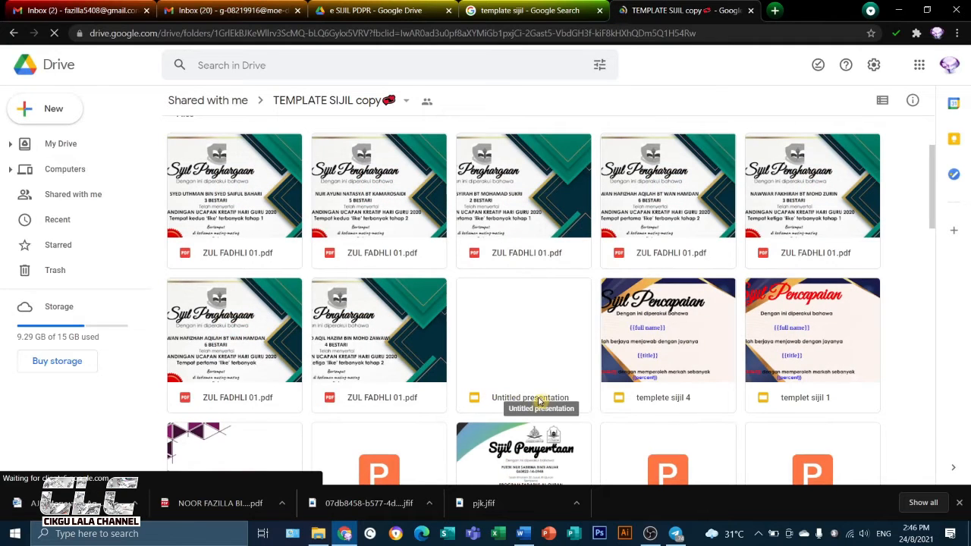
scroll(536, 401, "down", 5)
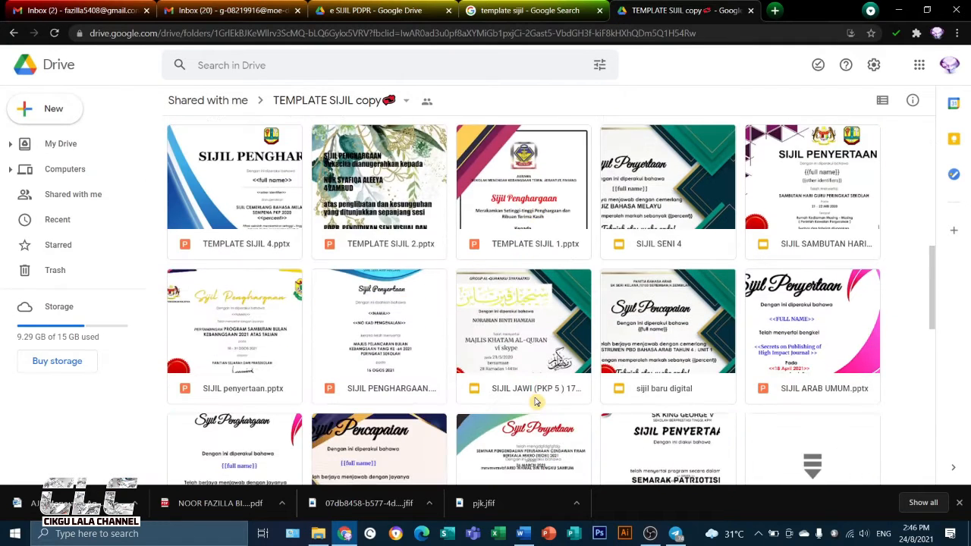
scroll(535, 402, "down", 4)
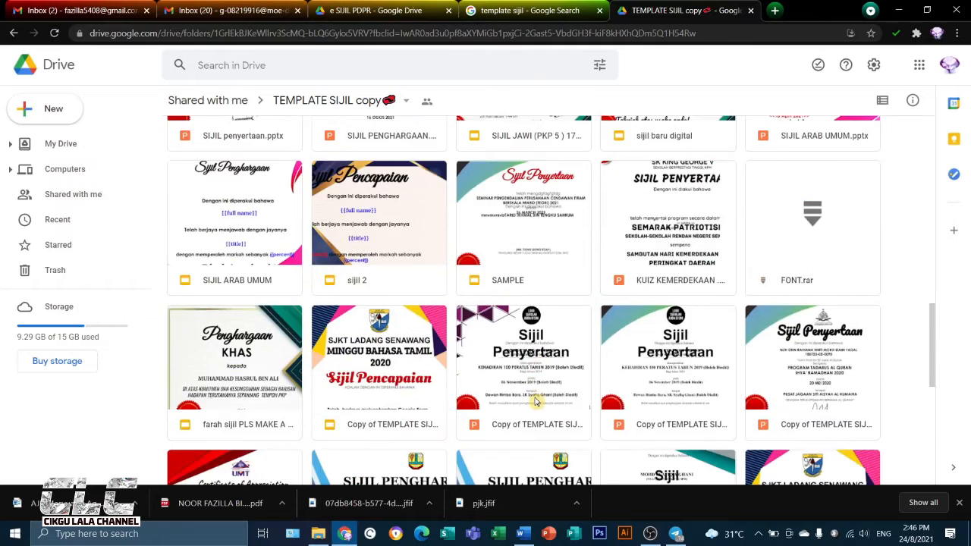
scroll(535, 402, "up", 8)
scroll(535, 402, "up", 3)
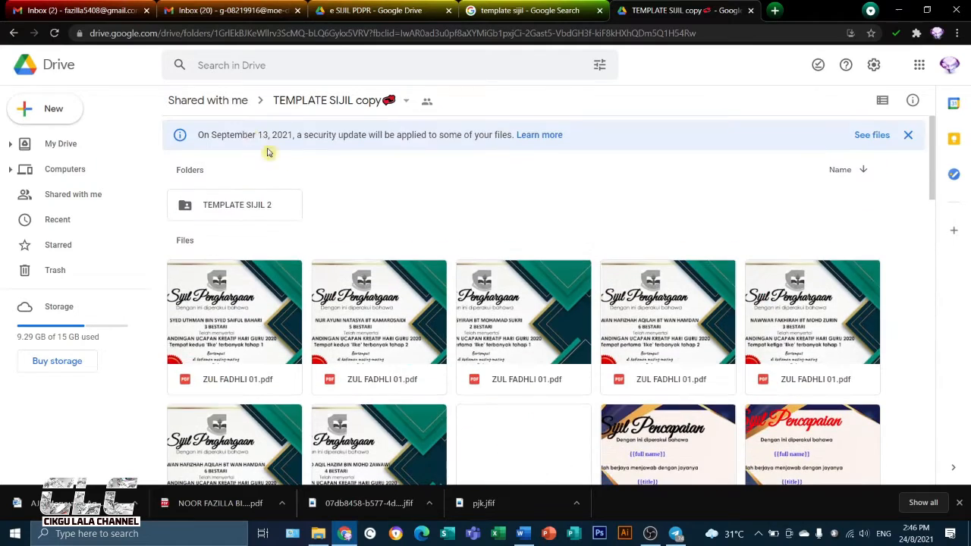
Open the TEMPLATE SIJIL 2 subfolder and look through its certificate background images
double_click(257, 216)
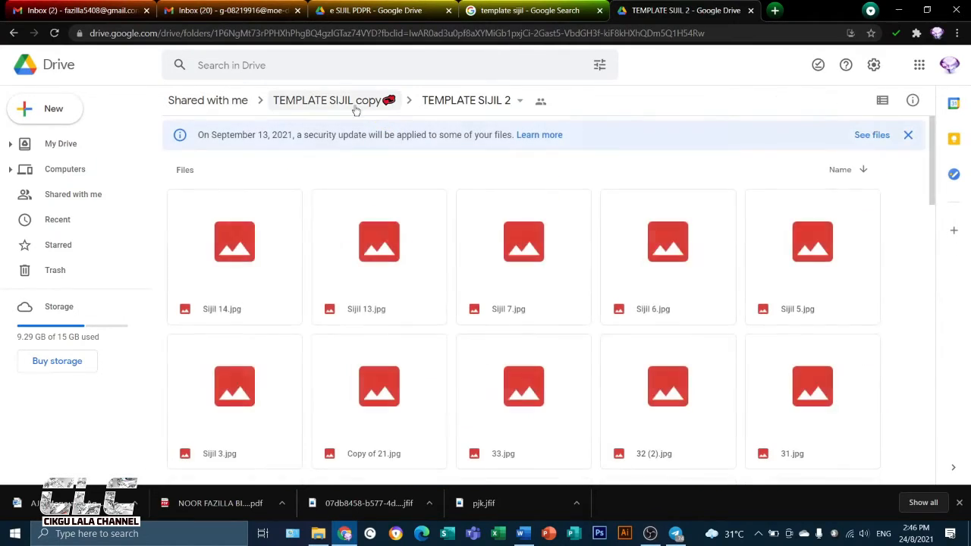
scroll(668, 467, "down", 2)
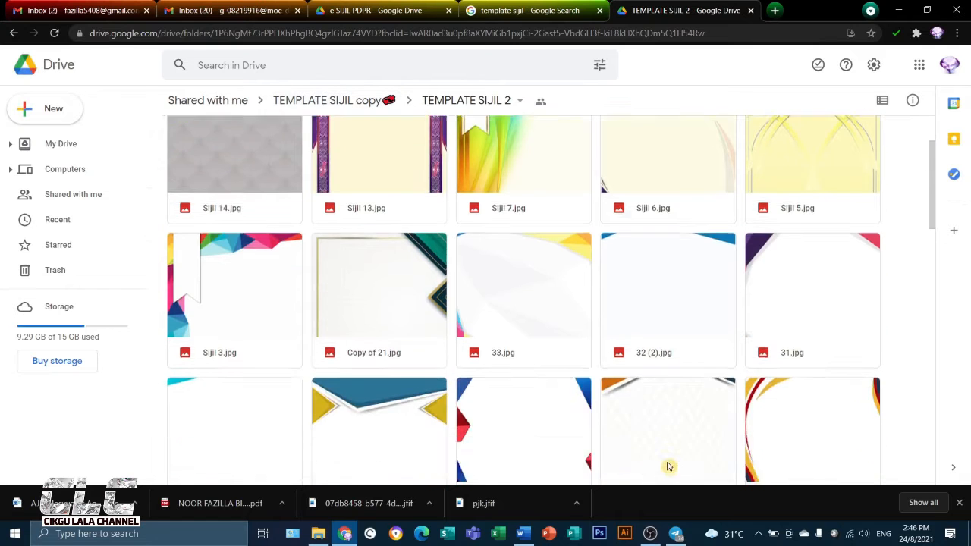
scroll(668, 466, "down", 10)
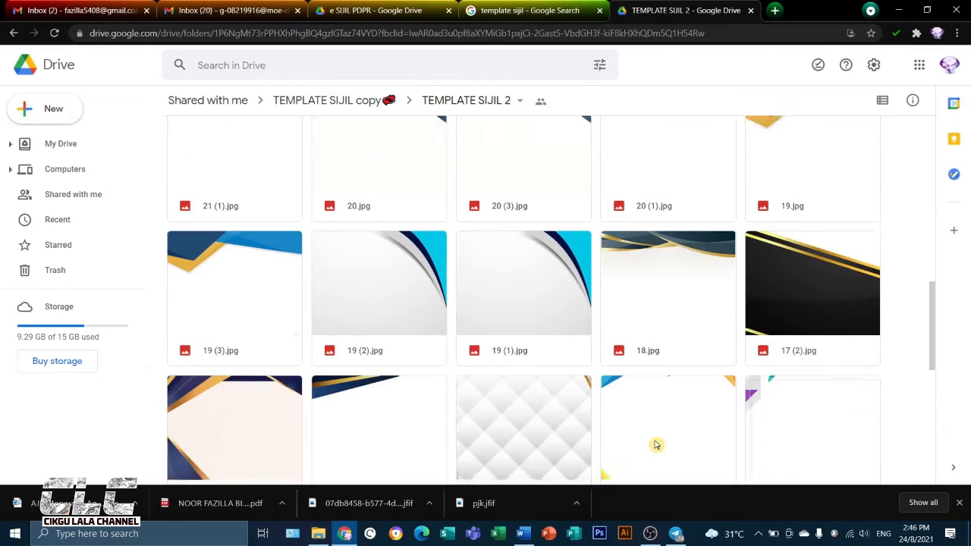
scroll(657, 445, "up", 3)
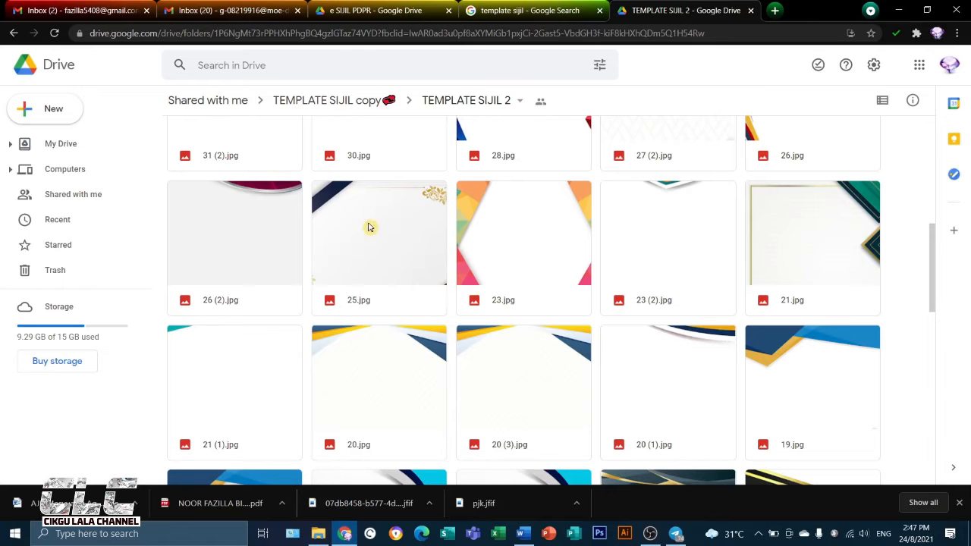
Switch Drive to the DELIMa account and view the files of the shared TEMPLATE SIJIL copy folder there
left_click(949, 65)
left_click(847, 248)
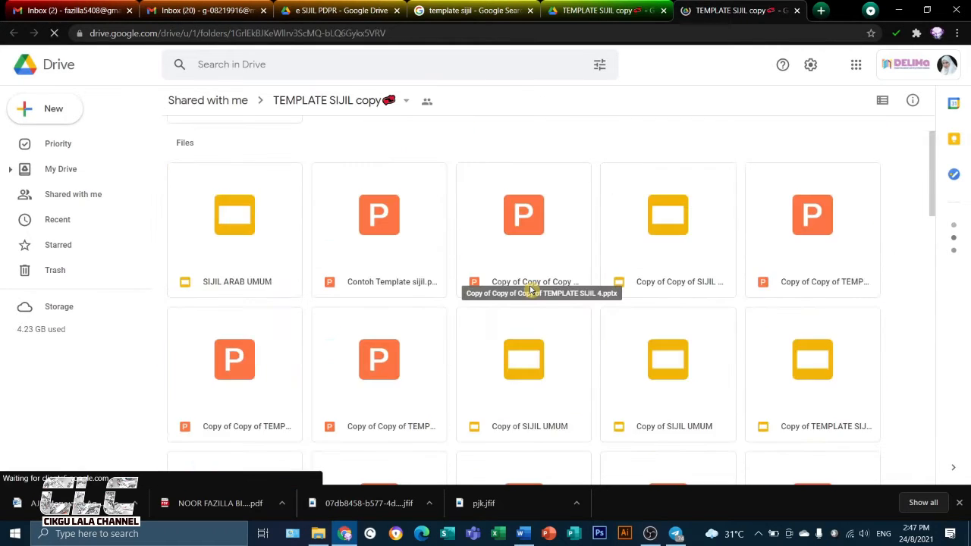
scroll(529, 291, "up", 1)
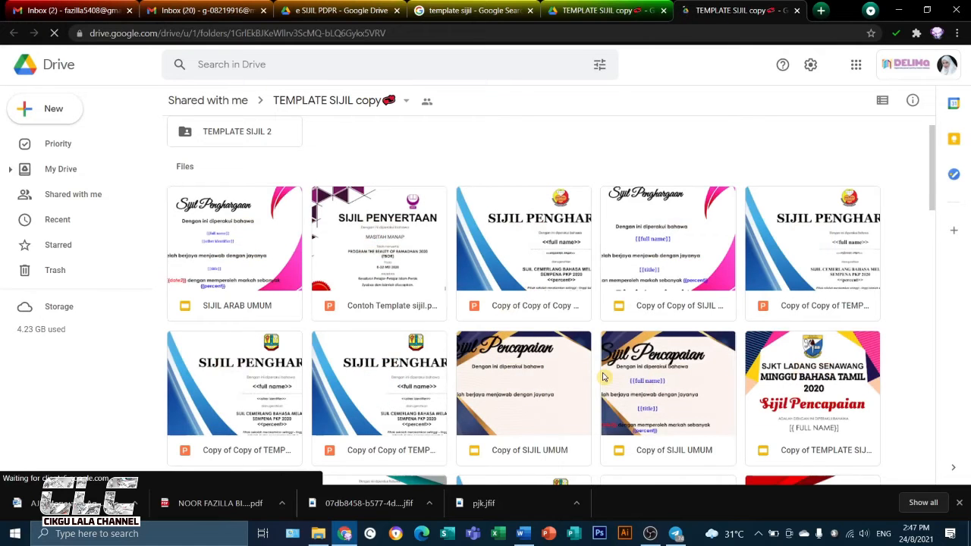
scroll(599, 378, "down", 3)
scroll(604, 377, "up", 5)
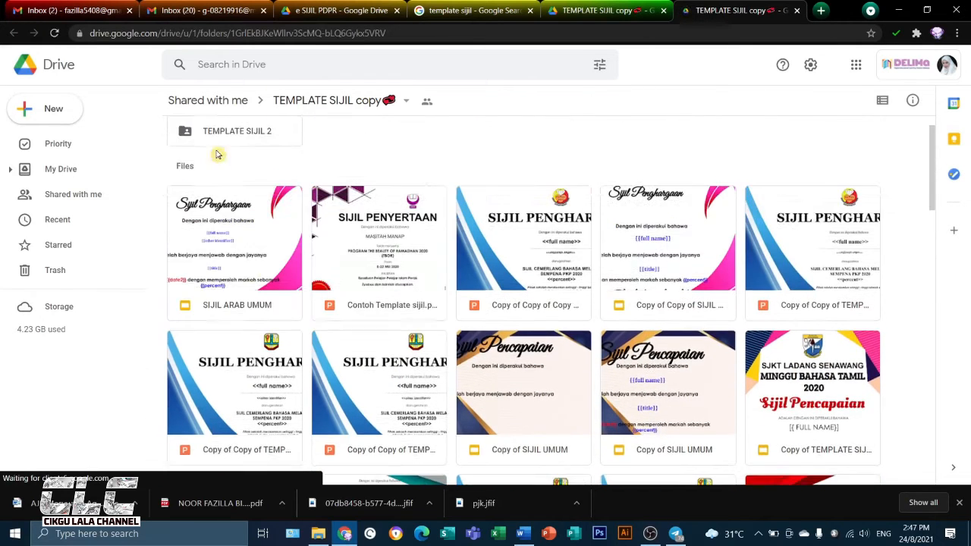
Open the TEMPLATE SIJIL 2 subfolder, preview the background image 10 (2).jpg, and browse the other images
double_click(220, 167)
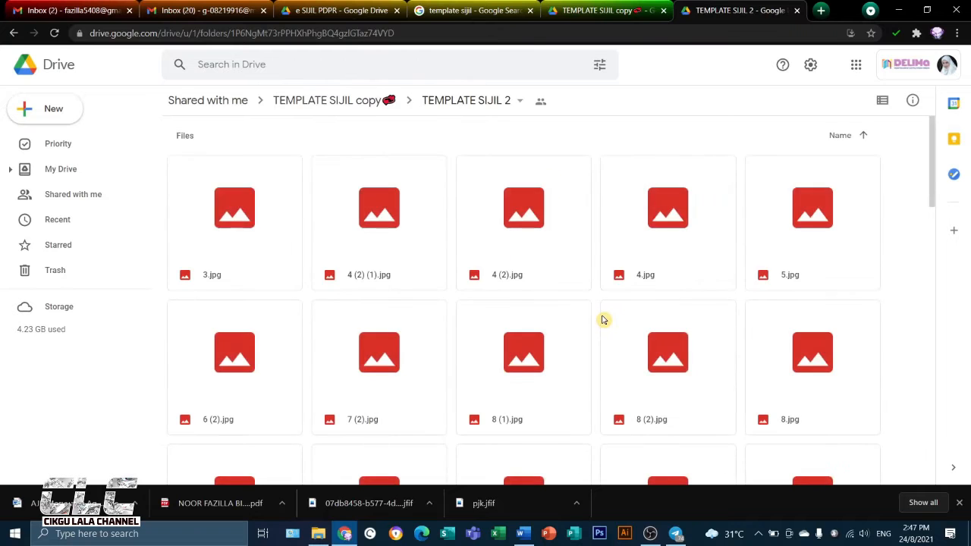
scroll(612, 333, "down", 2)
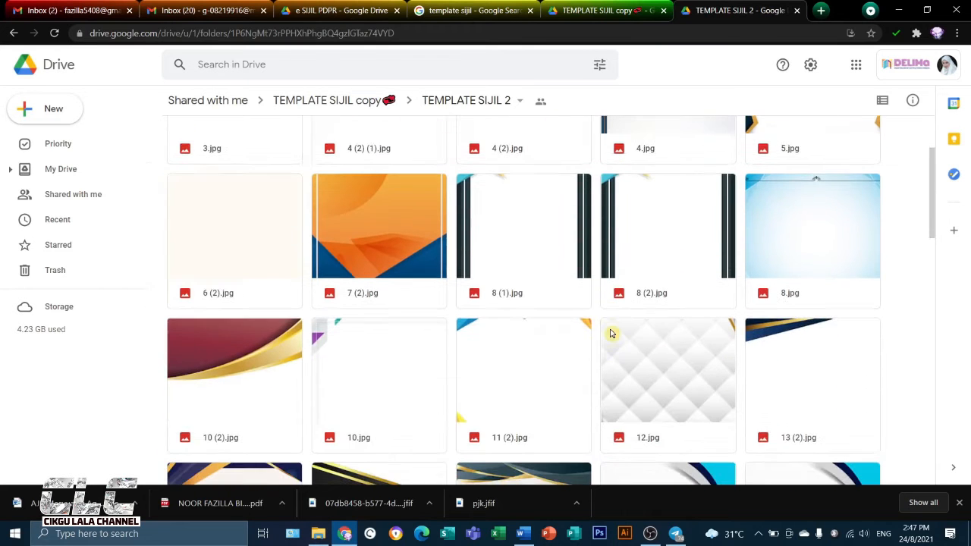
double_click(253, 388)
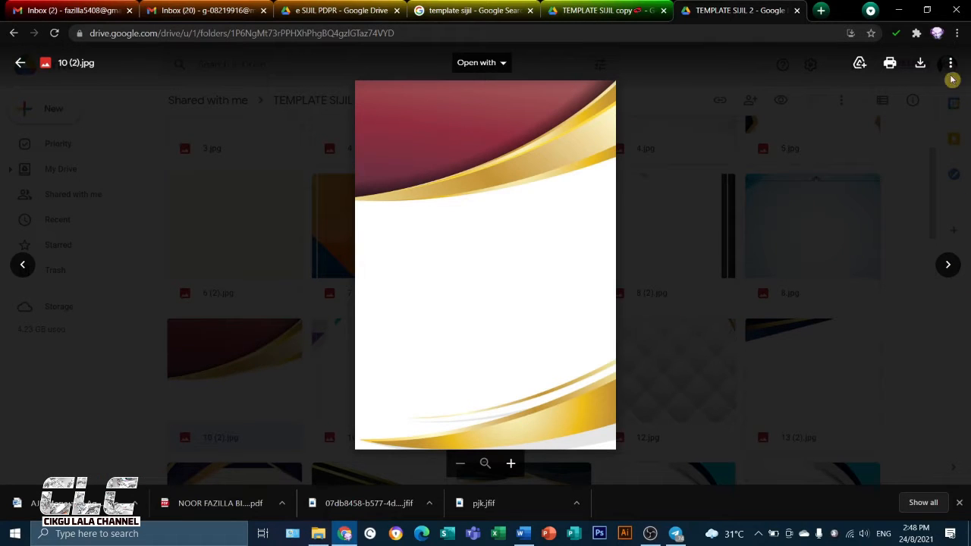
left_click(20, 63)
scroll(686, 361, "down", 4)
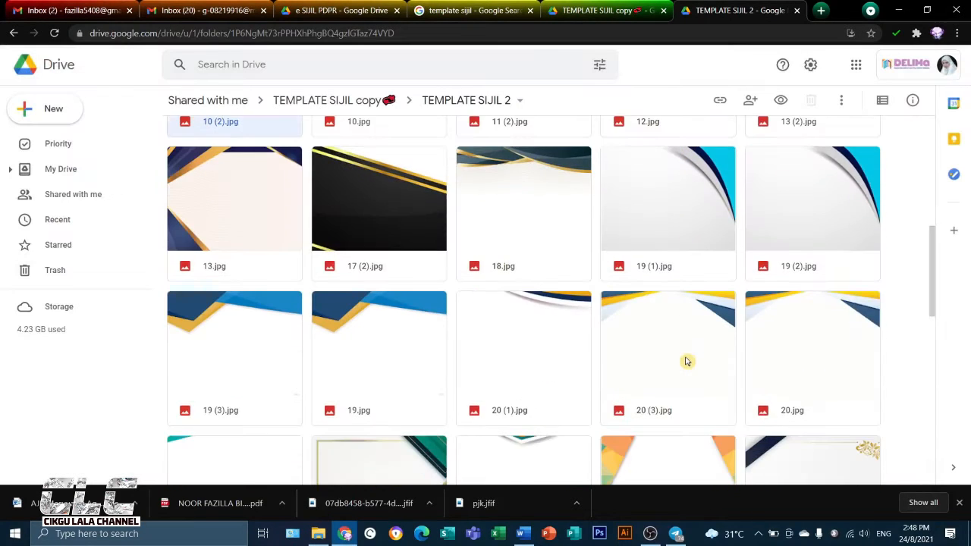
scroll(284, 199, "up", 5)
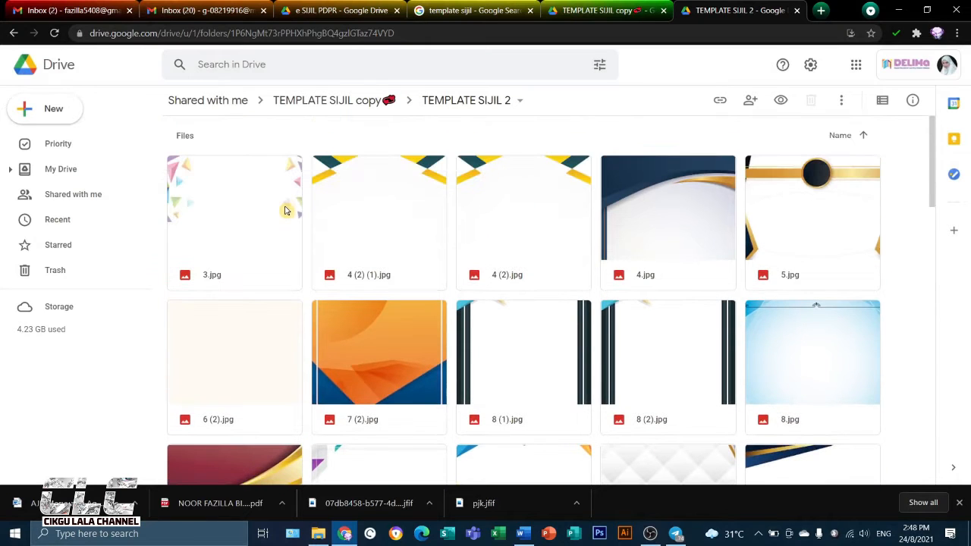
Return to the TEMPLATE SIJIL copy folder and open the SIJIL SENI 4 certificate template
left_click(363, 102)
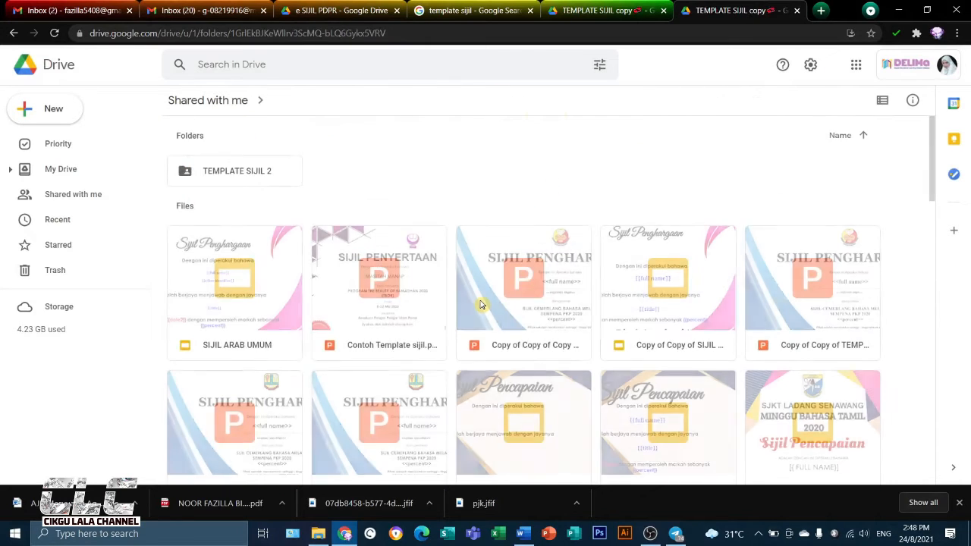
scroll(480, 304, "down", 2)
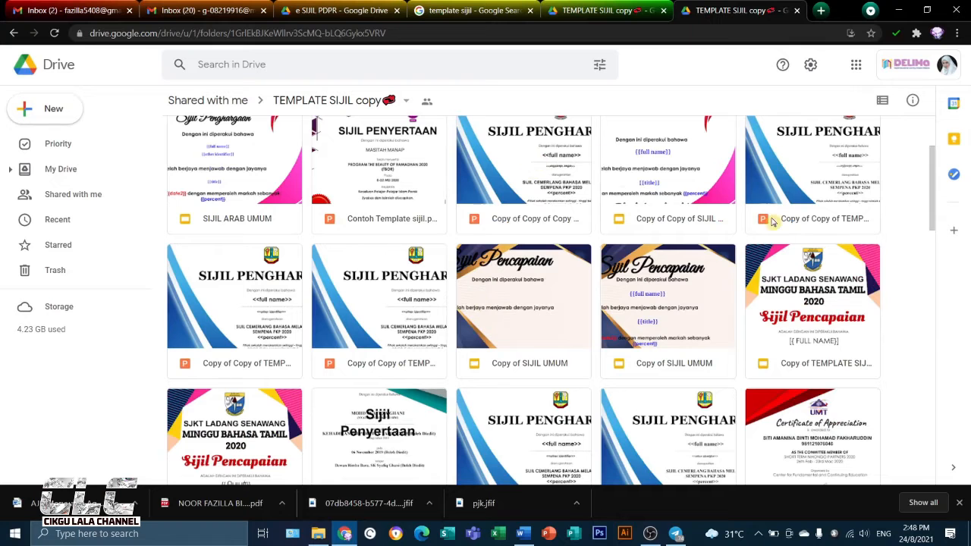
scroll(746, 407, "down", 2)
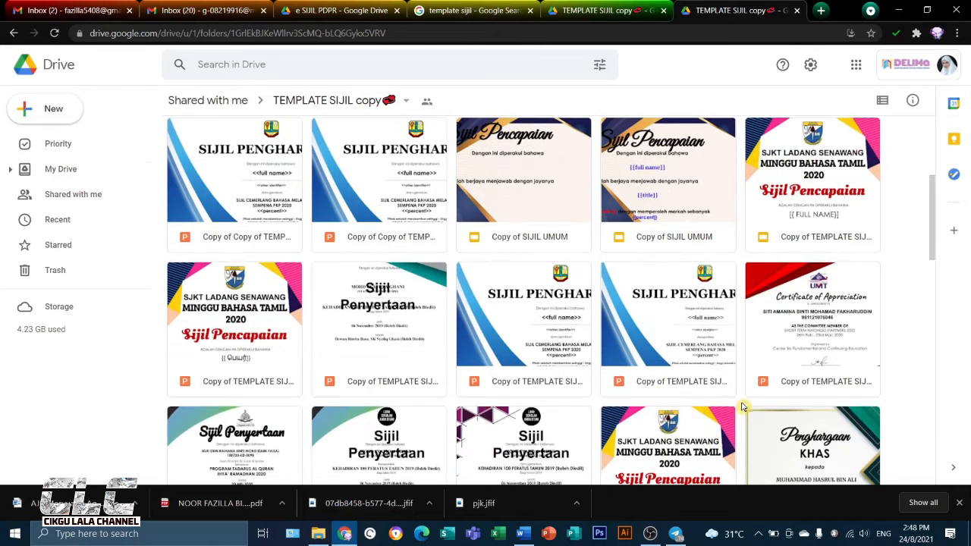
scroll(680, 370, "down", 4)
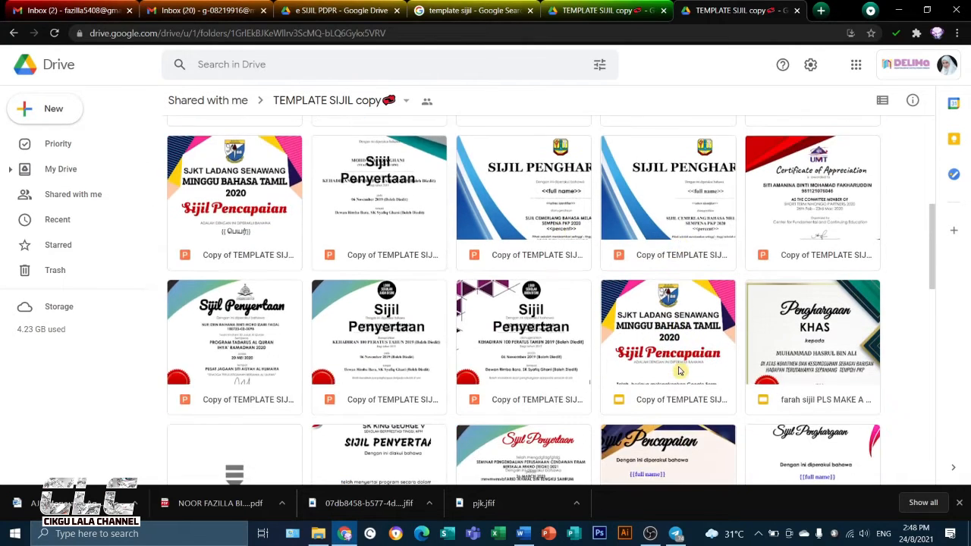
scroll(679, 359, "down", 3)
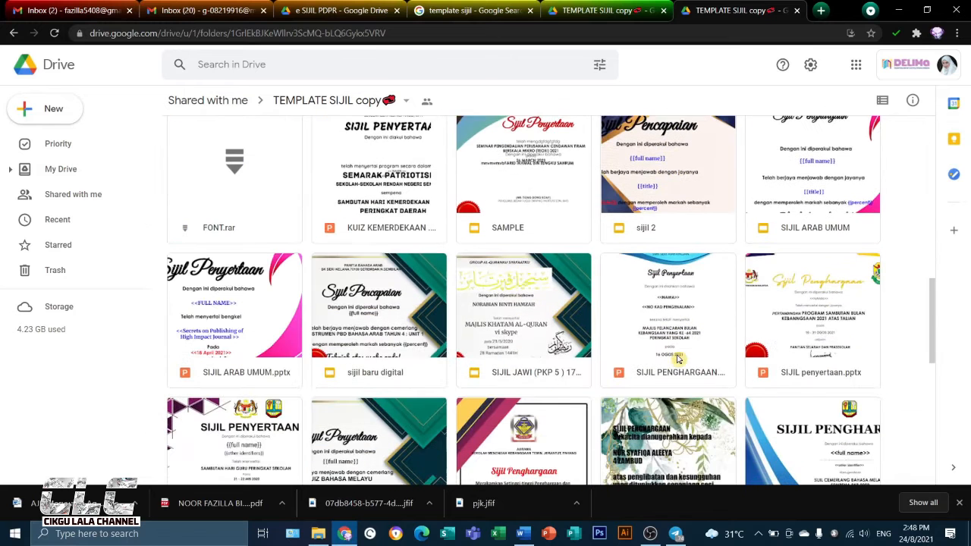
scroll(441, 394, "down", 2)
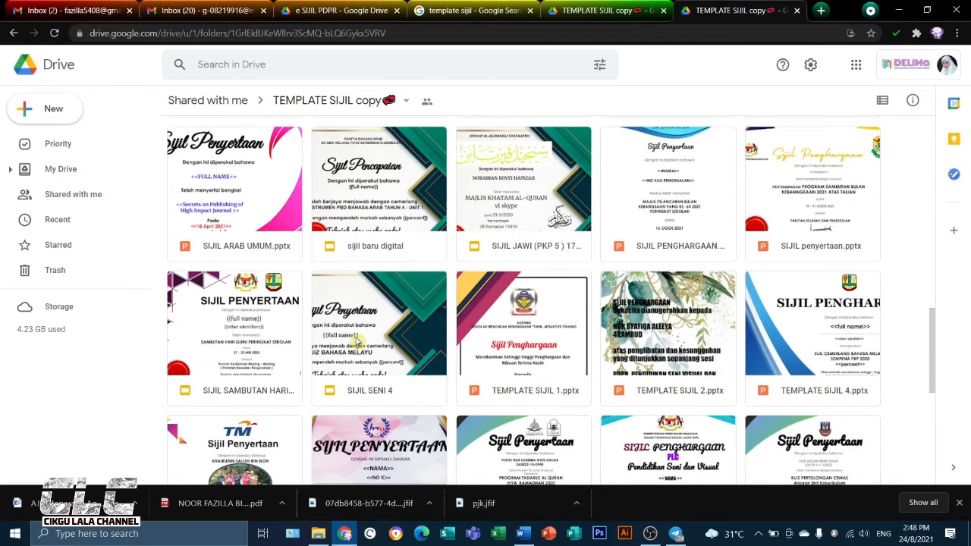
double_click(359, 357)
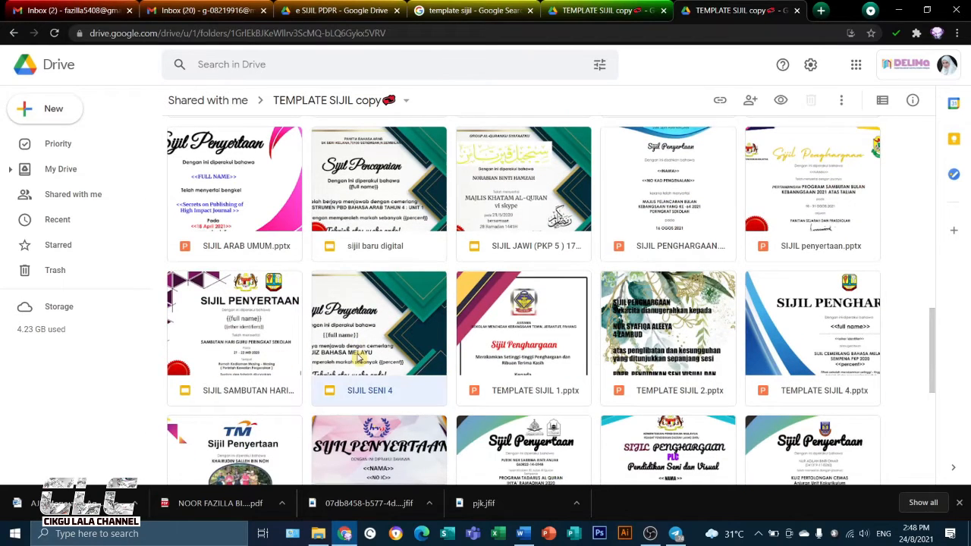
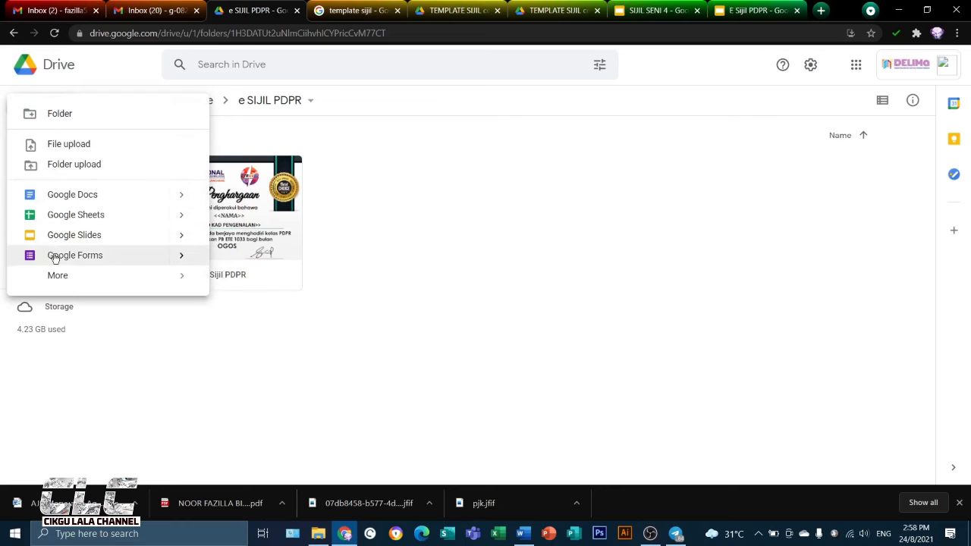
Create a blank Google Form in the e SIJIL PDPR folder and title it "e- SIJIL PDPR"
mouse_move(184, 260)
left_click(245, 267)
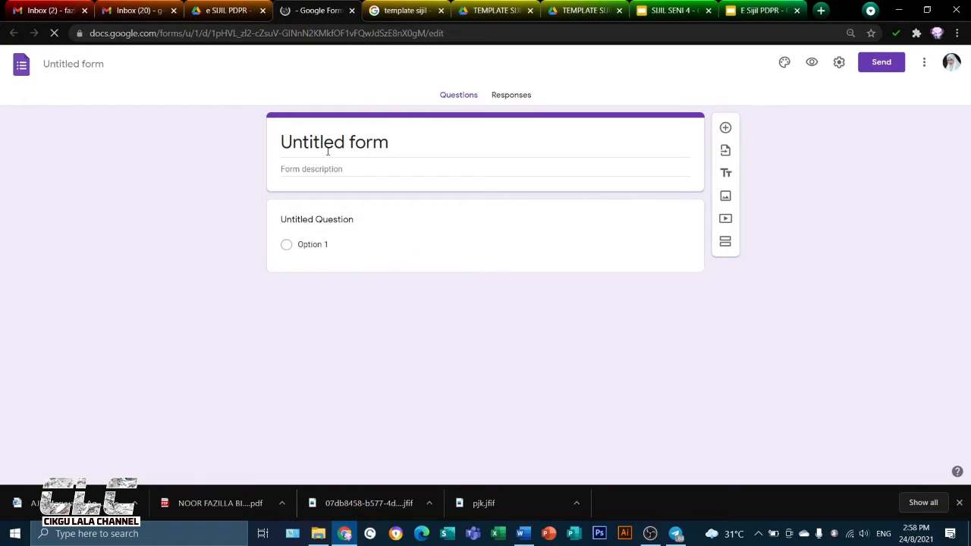
left_click(334, 144)
left_click(395, 144)
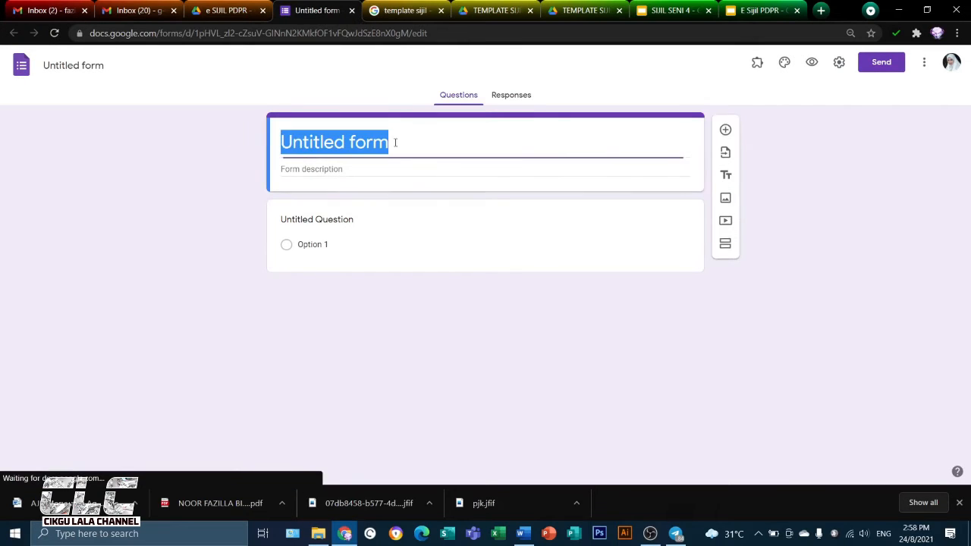
type("e")
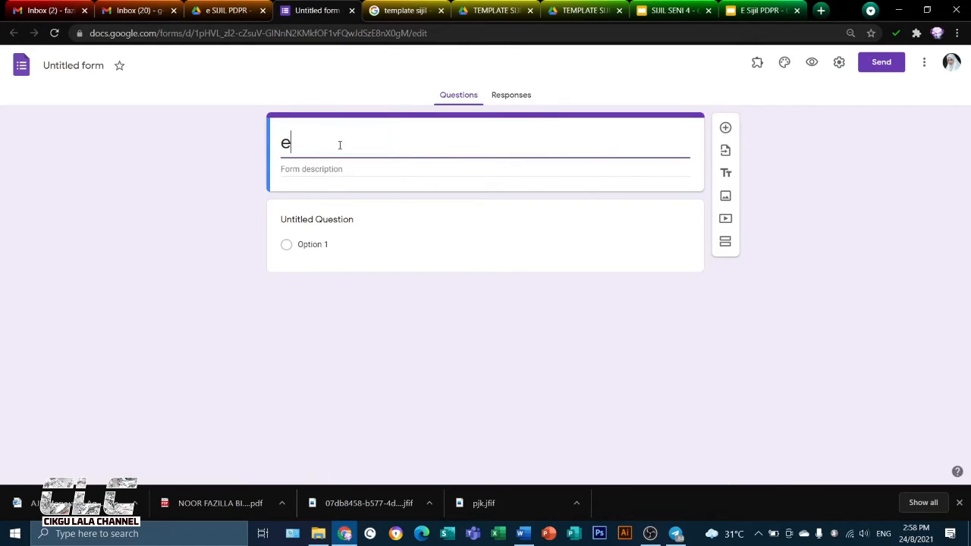
type("- S")
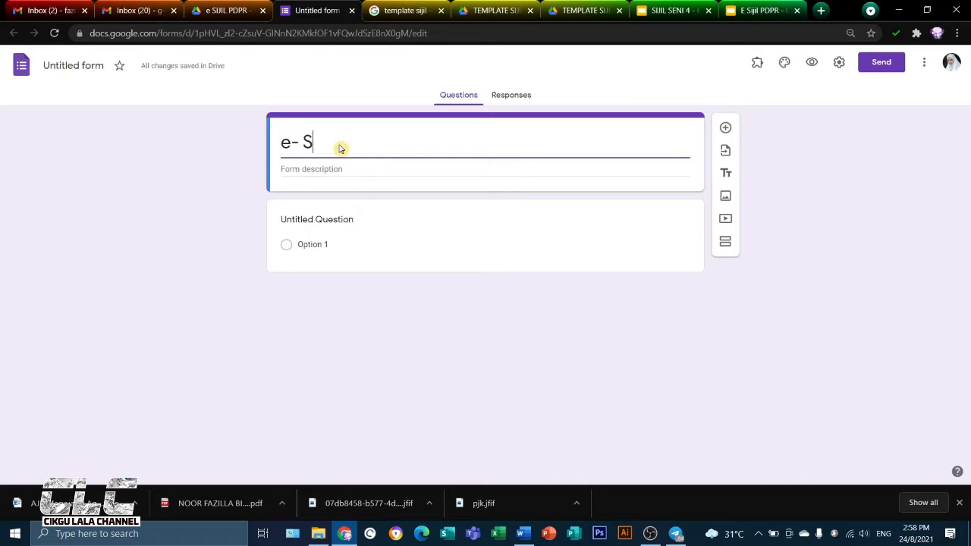
type("IJI:")
key("BackSpace")
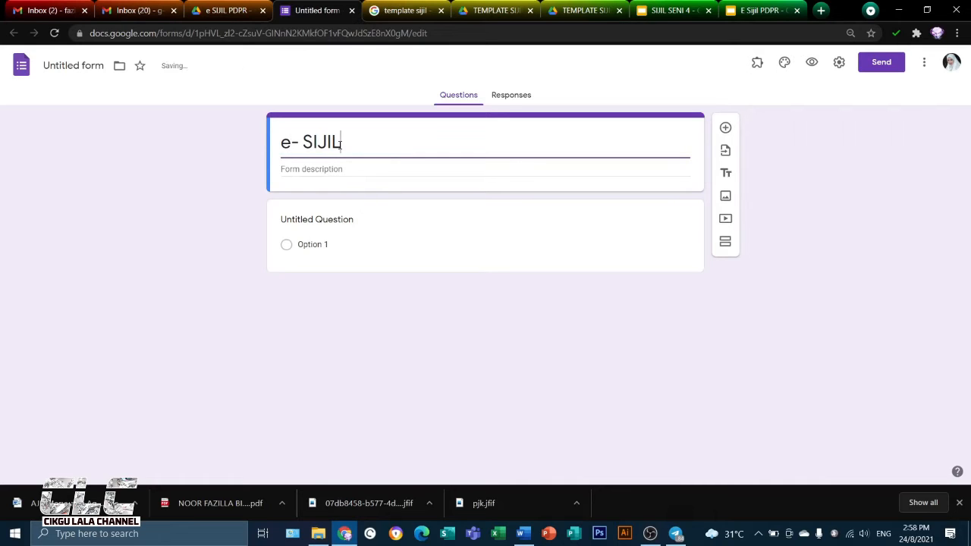
type("L PDPR")
Name the first question NAMA and copy the student name list from the AMALI sheet of the ATTENDANCE 1033 workbook
left_click(345, 219)
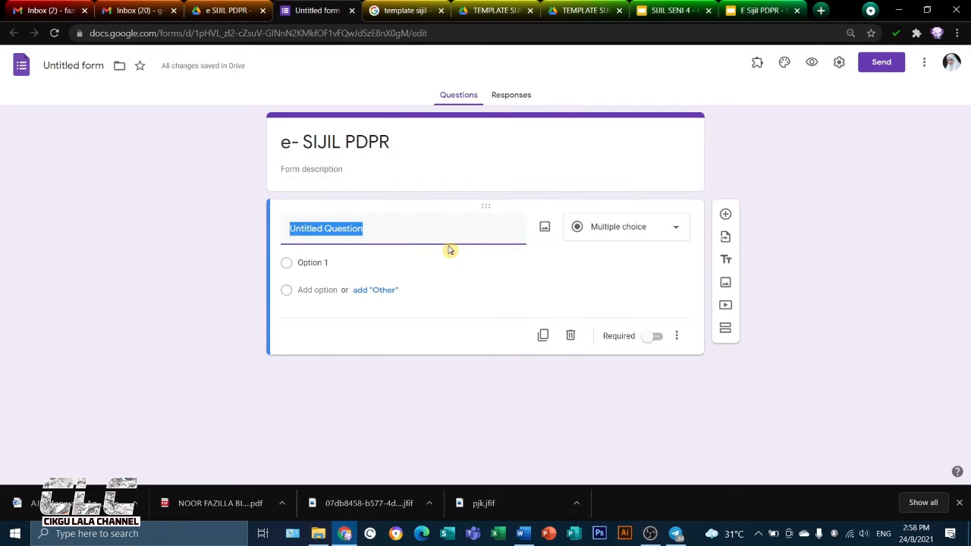
type("NAMA")
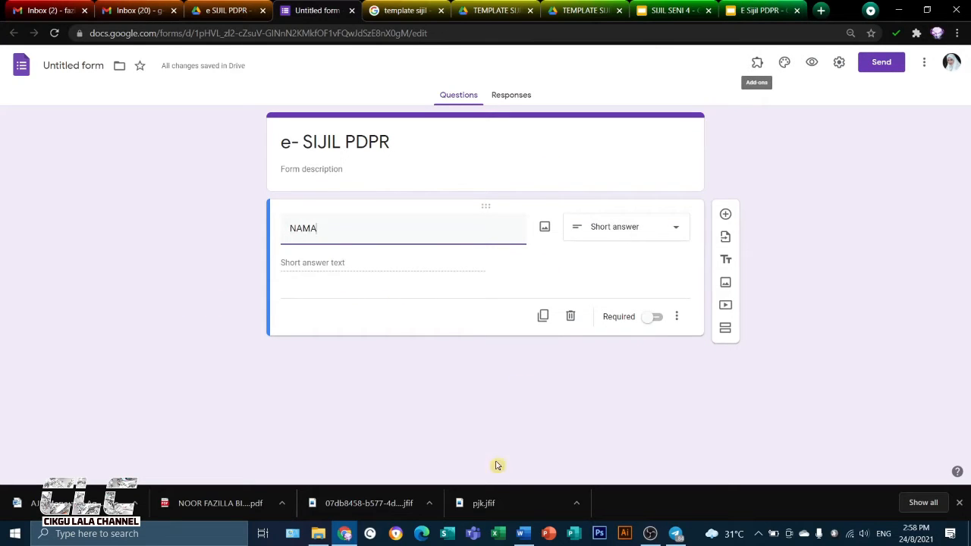
left_click(319, 535)
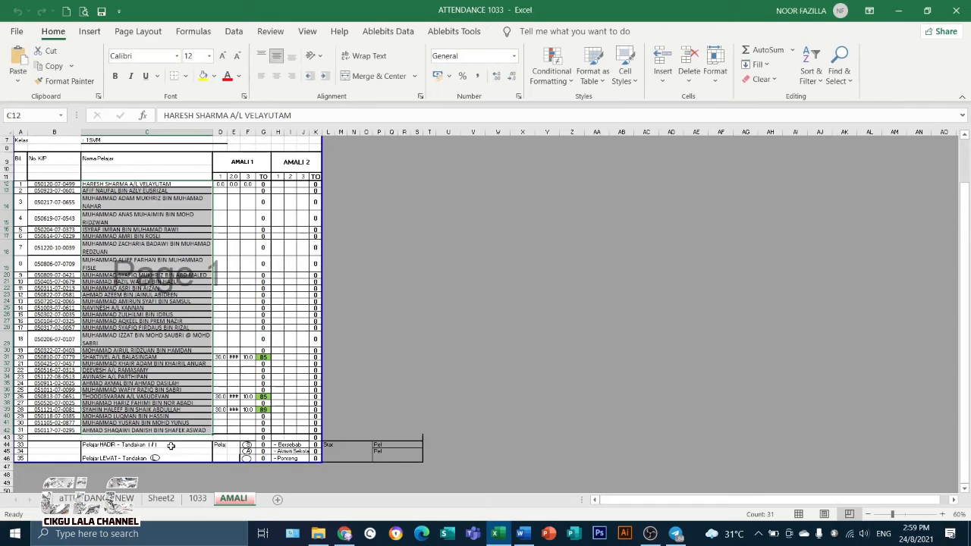
key("ctrl+c")
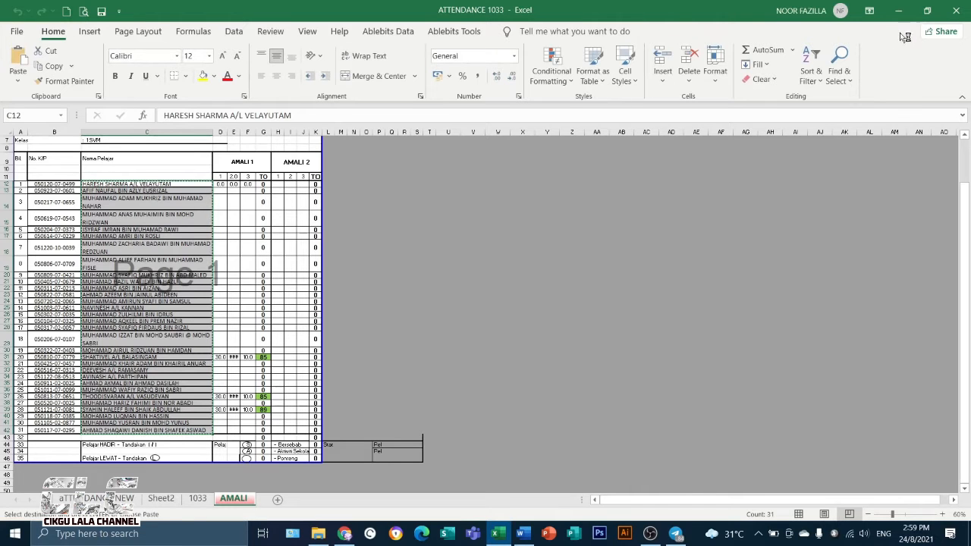
left_click(897, 10)
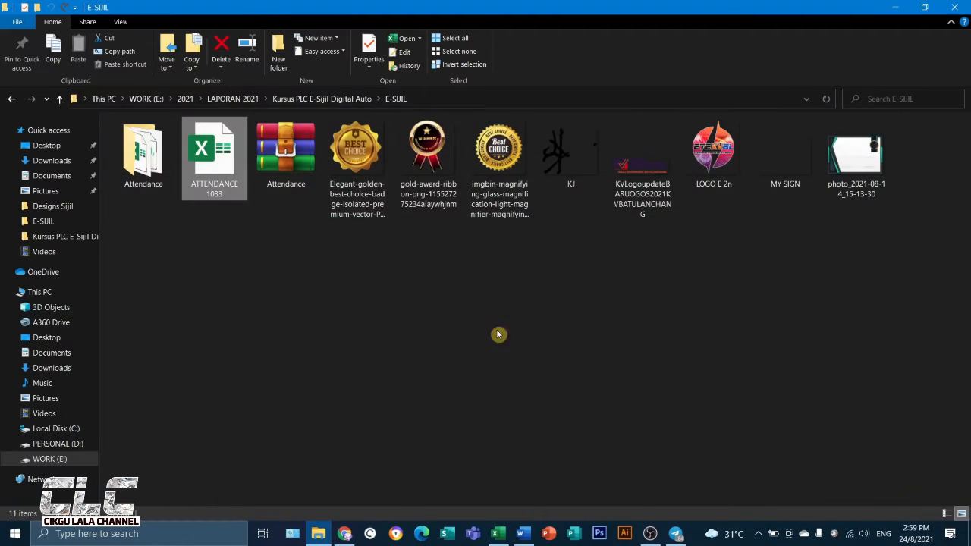
left_click(344, 533)
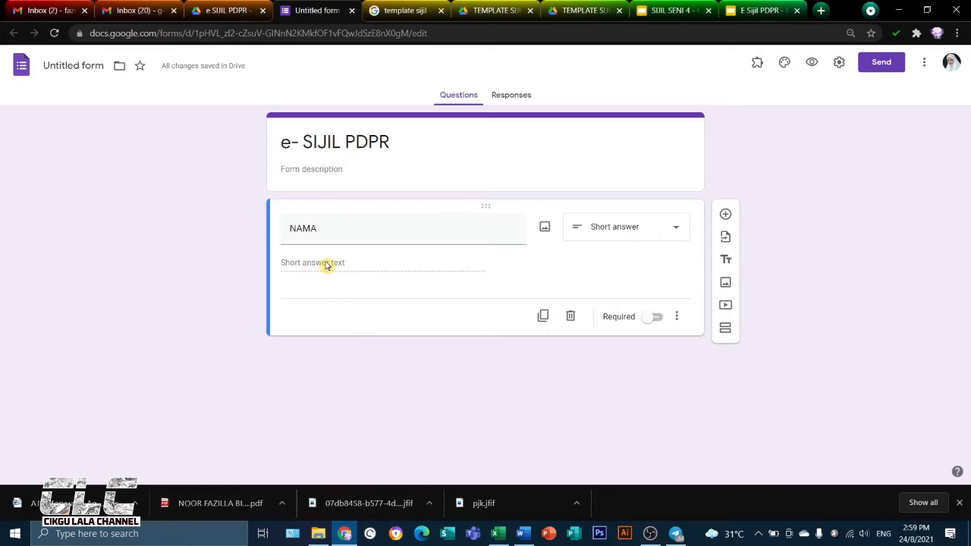
Make NAMA a required Dropdown question with the copied student names as its options
left_click(635, 229)
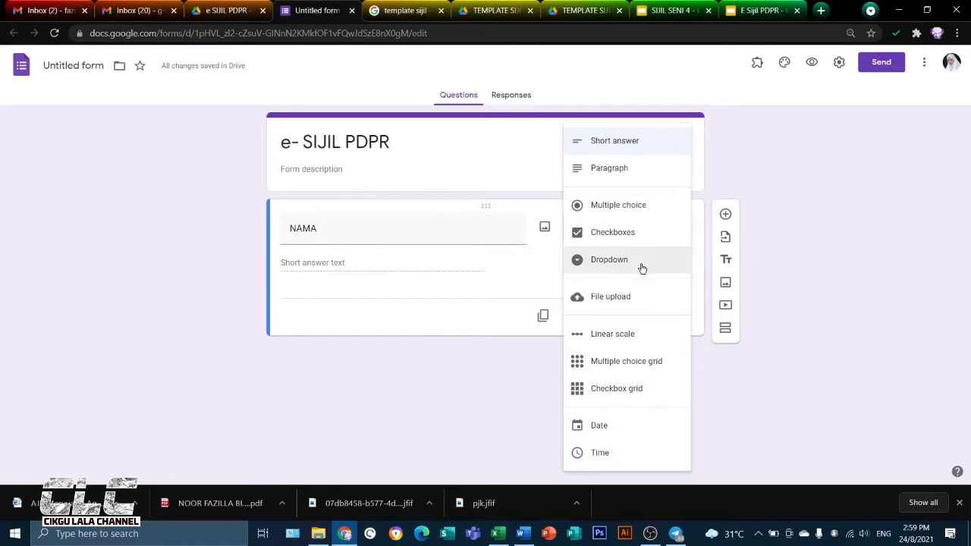
left_click(636, 262)
left_click(310, 263)
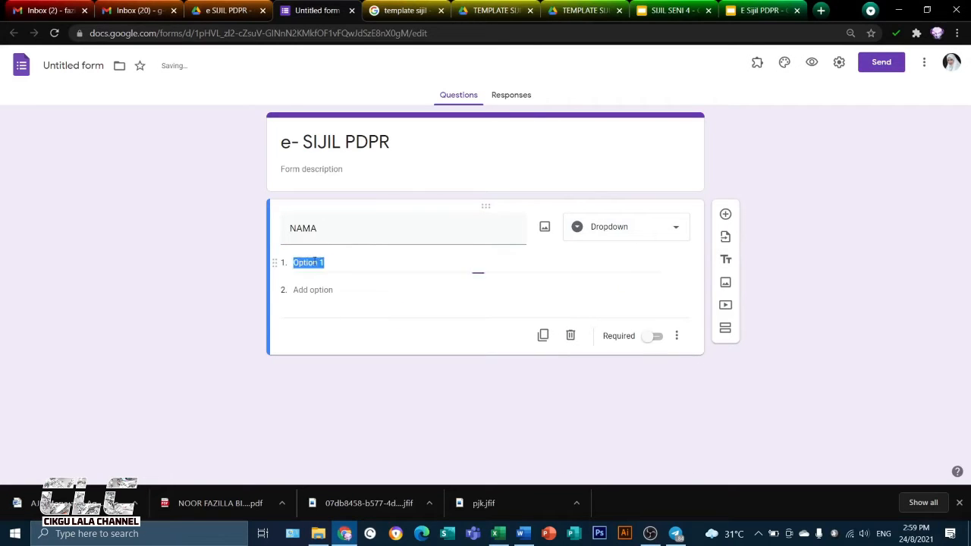
key("ctrl+v")
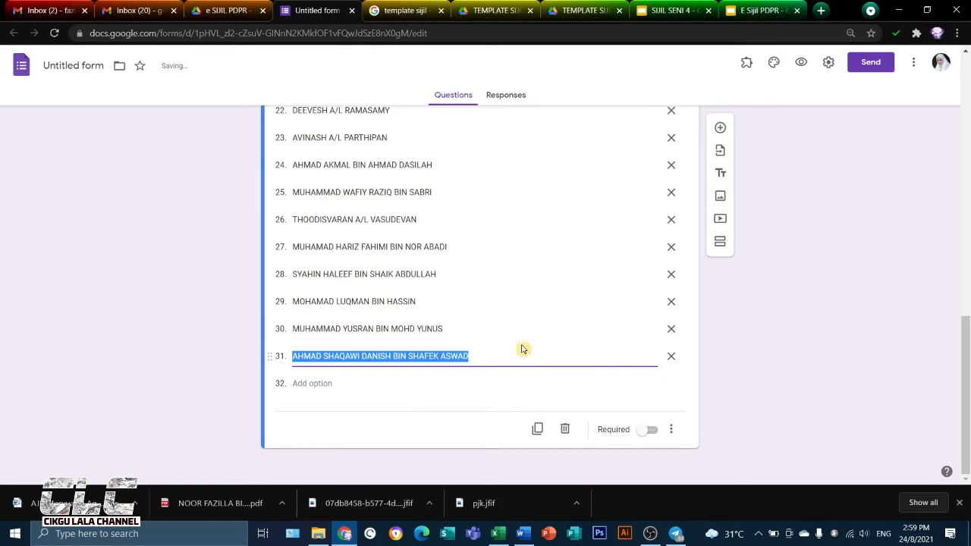
left_click(647, 429)
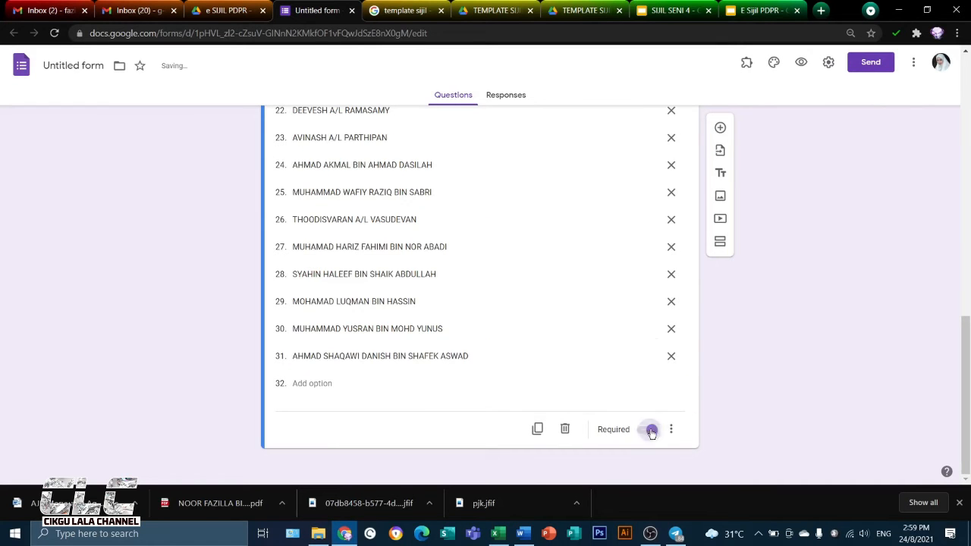
Add a required short-answer question named NO KAD PENGENALAN below the NAMA question
scroll(708, 341, "up", 15)
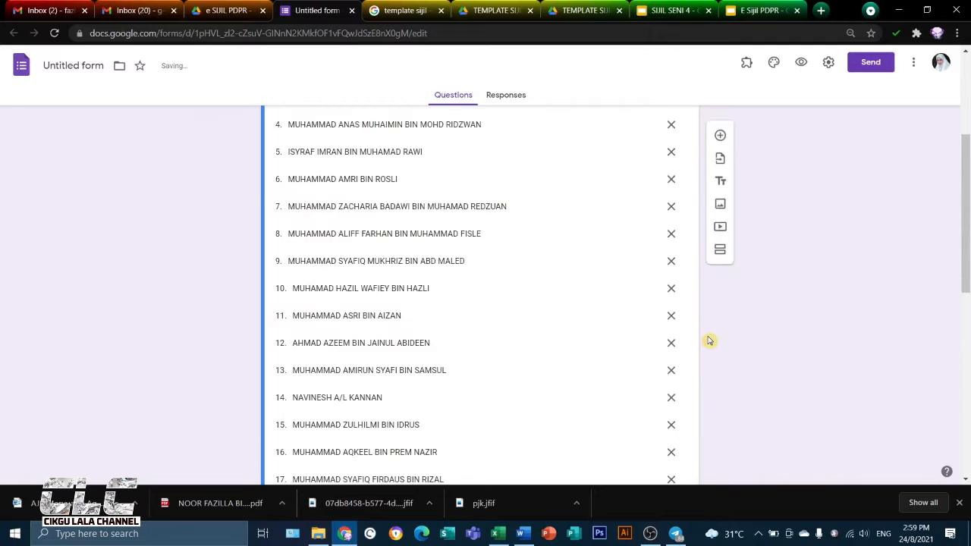
scroll(708, 341, "down", 3)
scroll(708, 340, "down", 6)
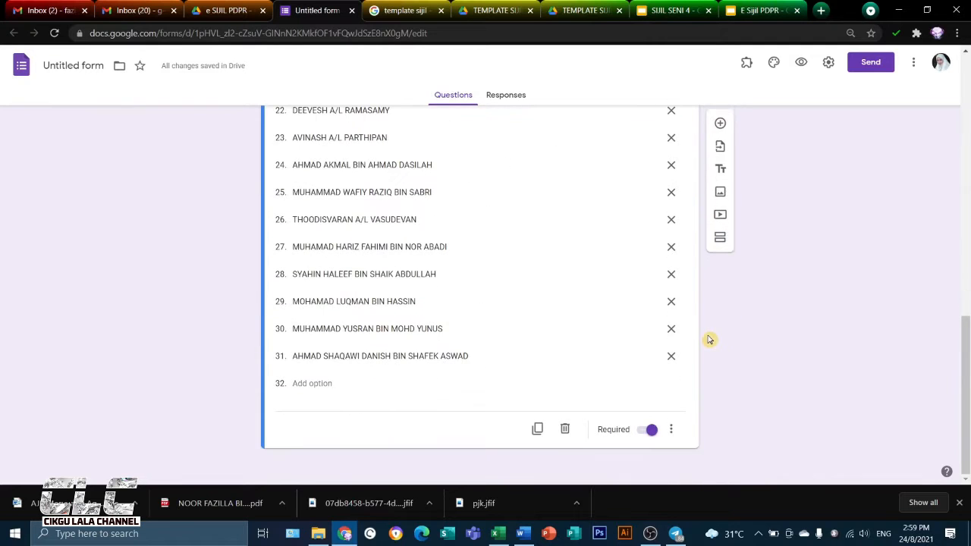
left_click(719, 129)
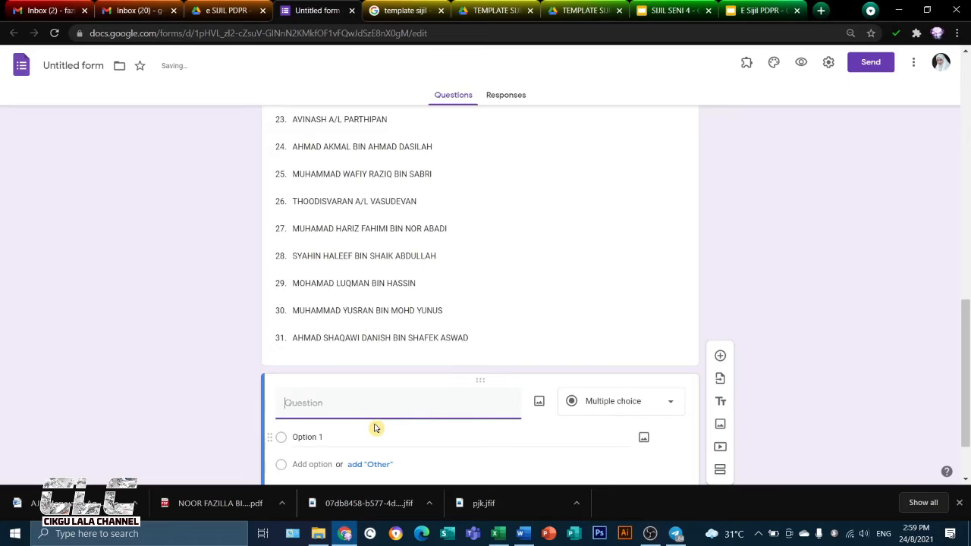
type("NO KAD PENGENALAN")
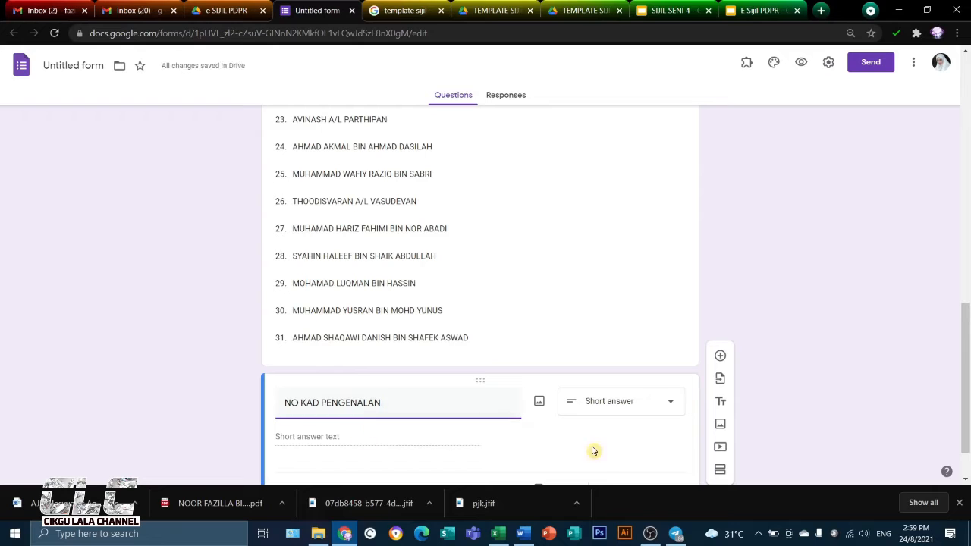
scroll(630, 437, "down", 1)
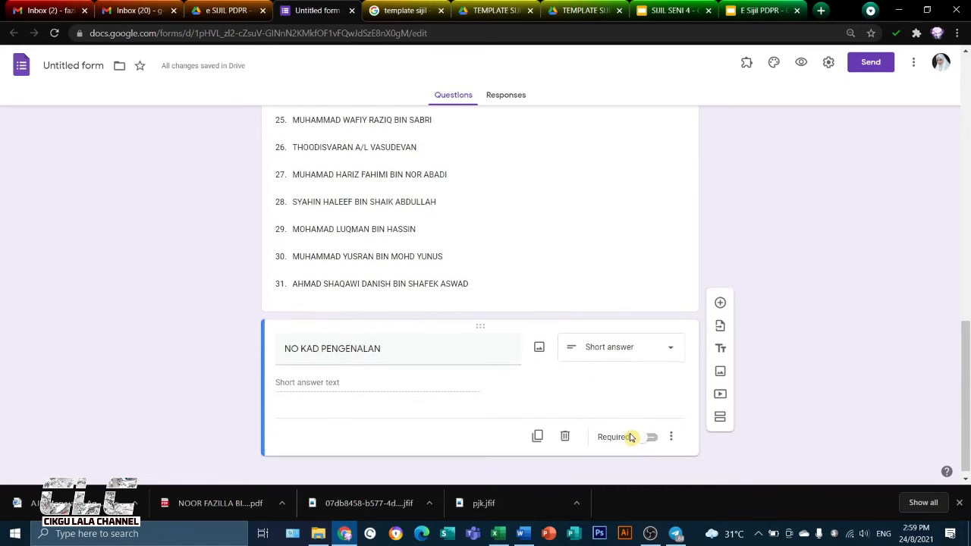
left_click(648, 429)
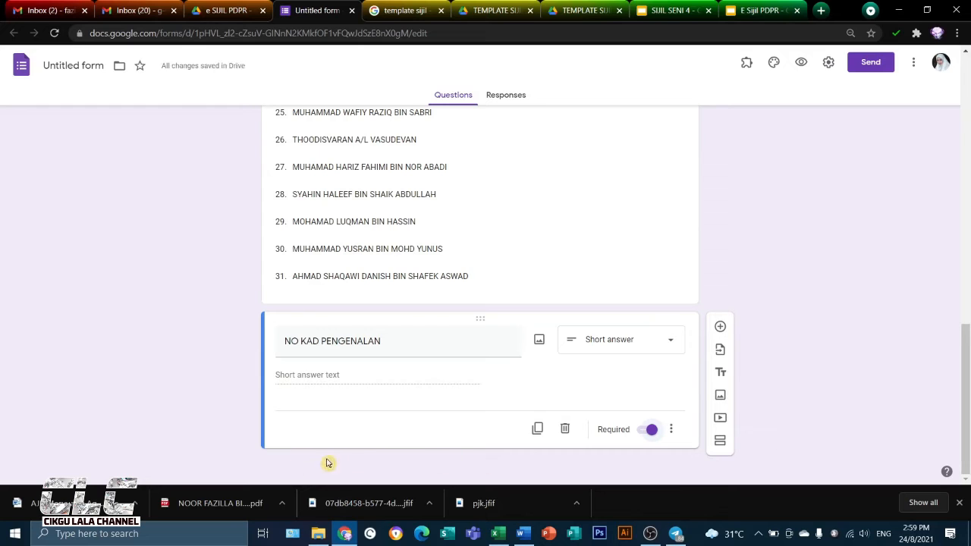
Add a second section after NO KAD PENGENALAN and set section 1 to submit the form when completed
left_click(720, 442)
left_click(410, 430)
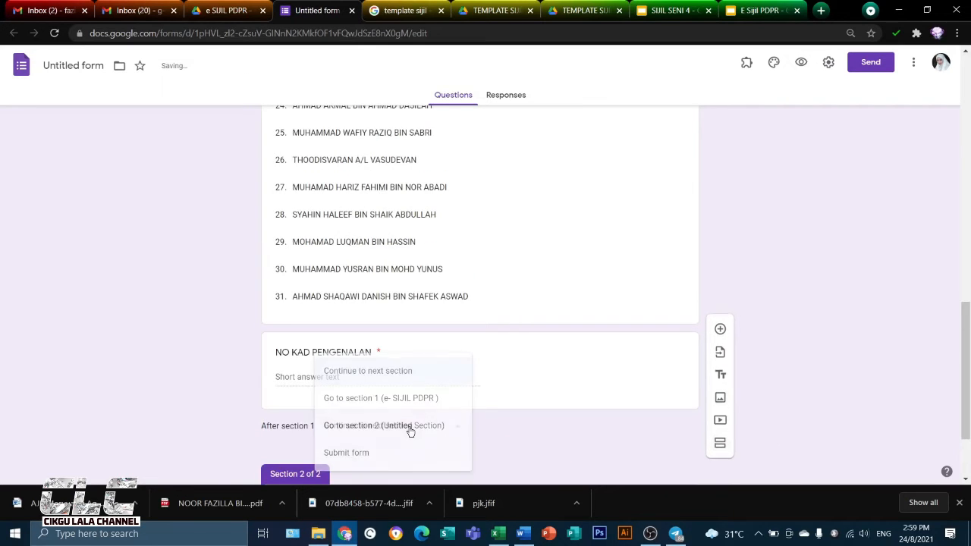
left_click(373, 455)
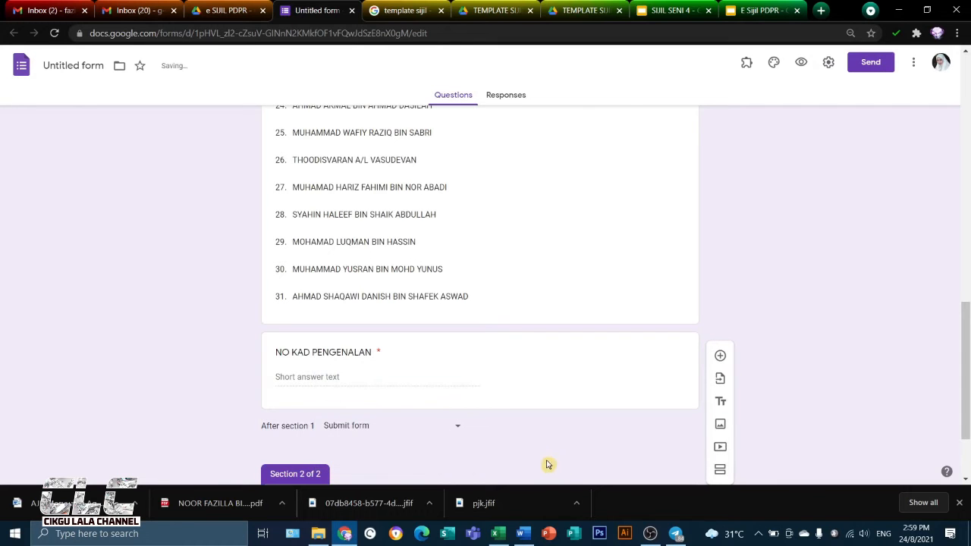
Set the form's header to the colourful laboratory flasks image from the Work and School themes
scroll(549, 453, "up", 10)
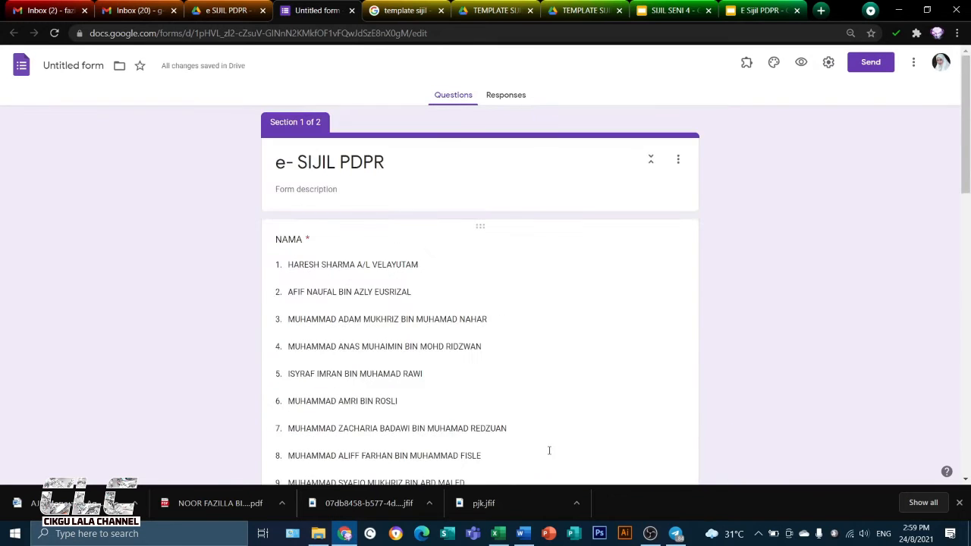
left_click(773, 62)
left_click(850, 177)
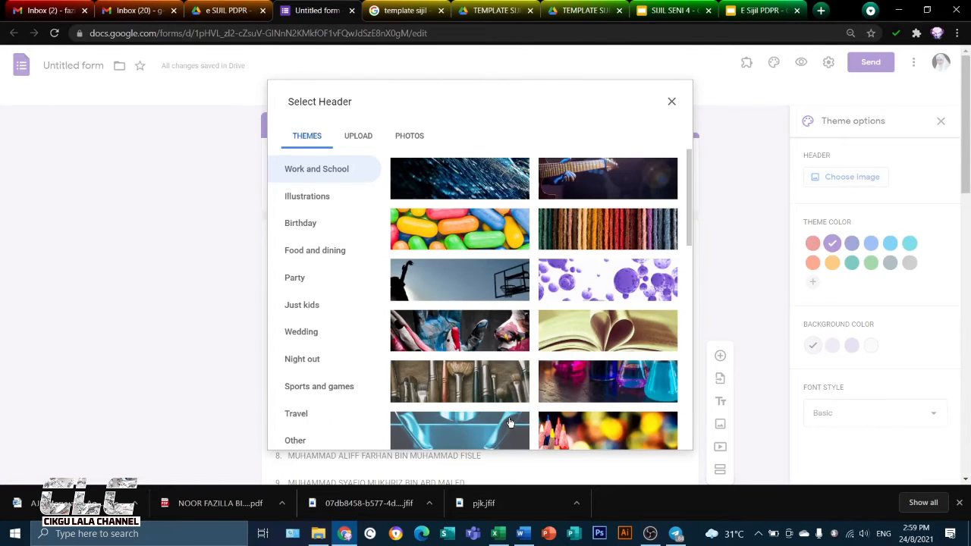
scroll(531, 273, "down", 2)
left_click(598, 259)
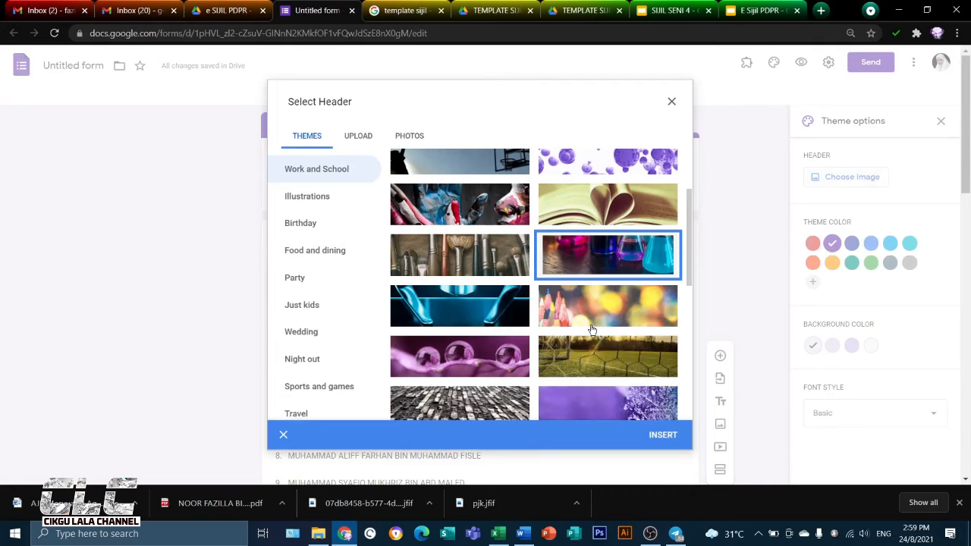
left_click(663, 434)
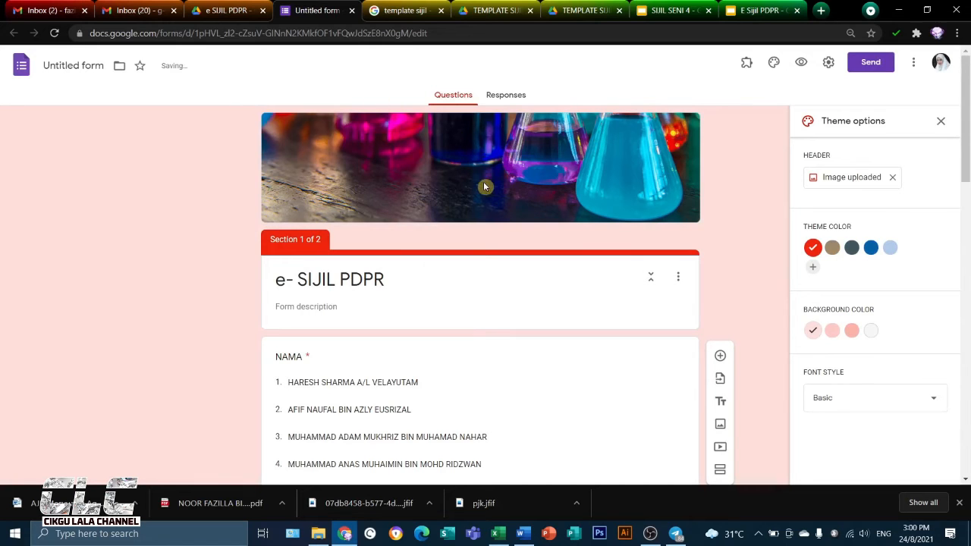
Remove the form's restriction to Ministry Of Education Malaysia users, turn on email collection, and save the settings
scroll(728, 234, "down", 1)
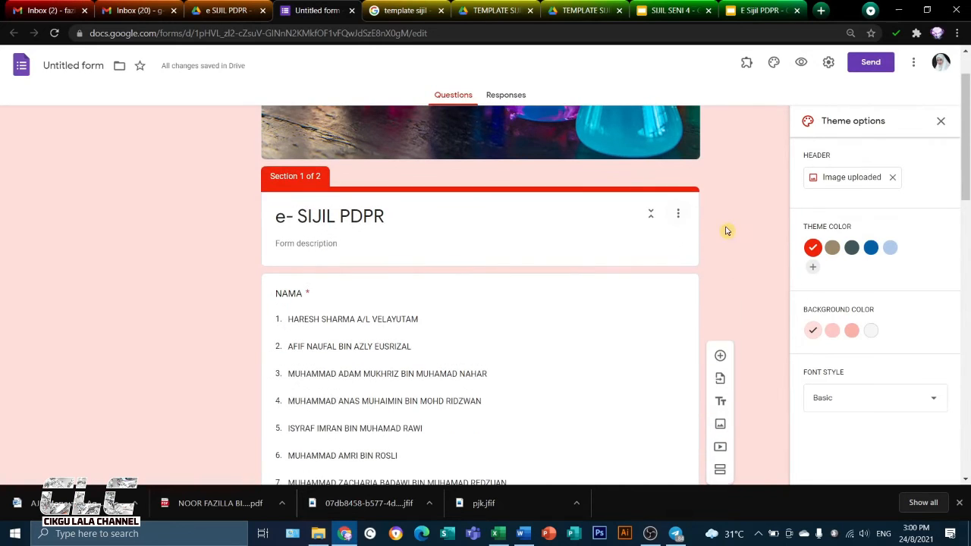
left_click(826, 63)
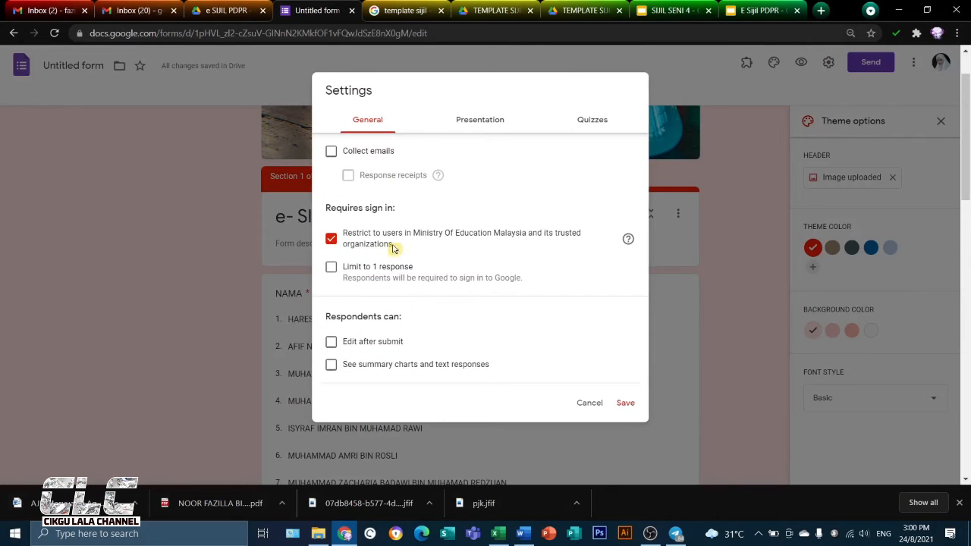
left_click(331, 239)
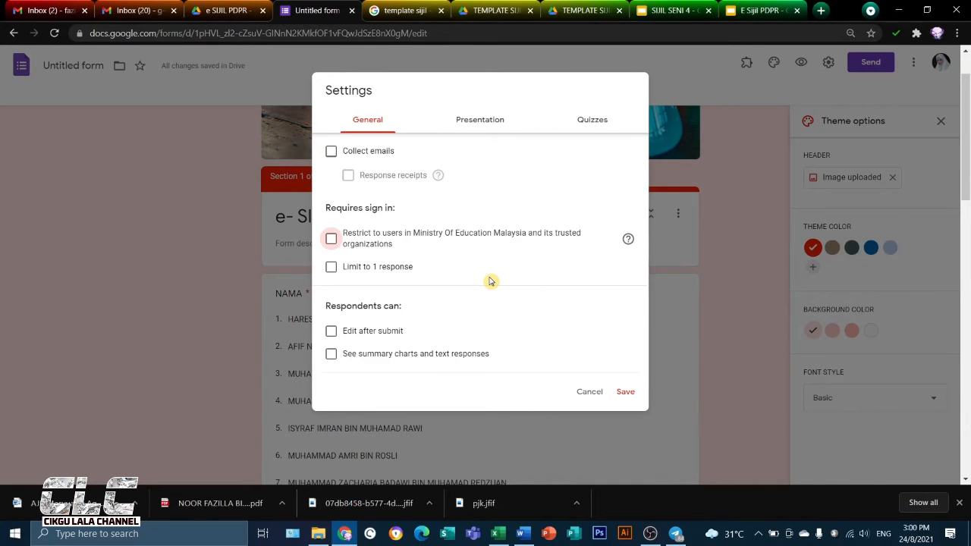
left_click(330, 154)
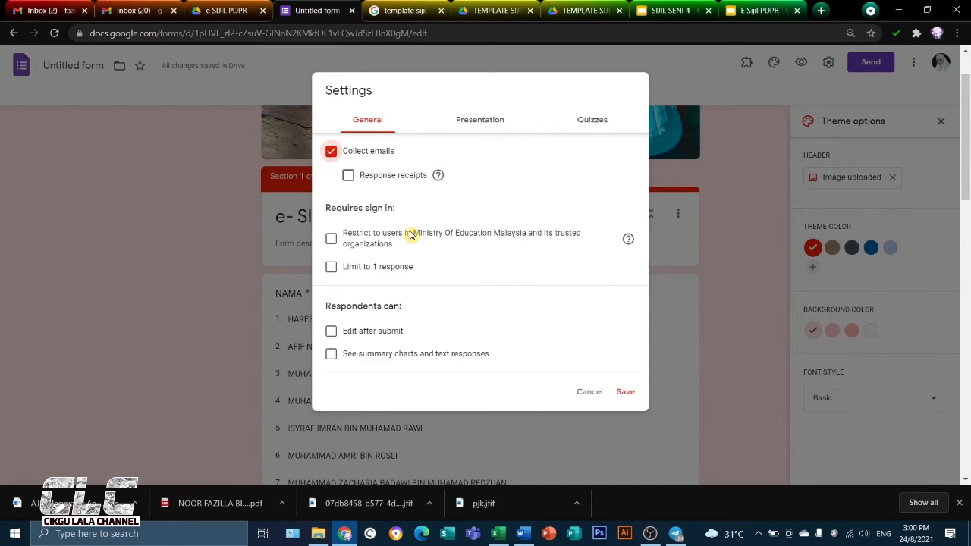
left_click(348, 176)
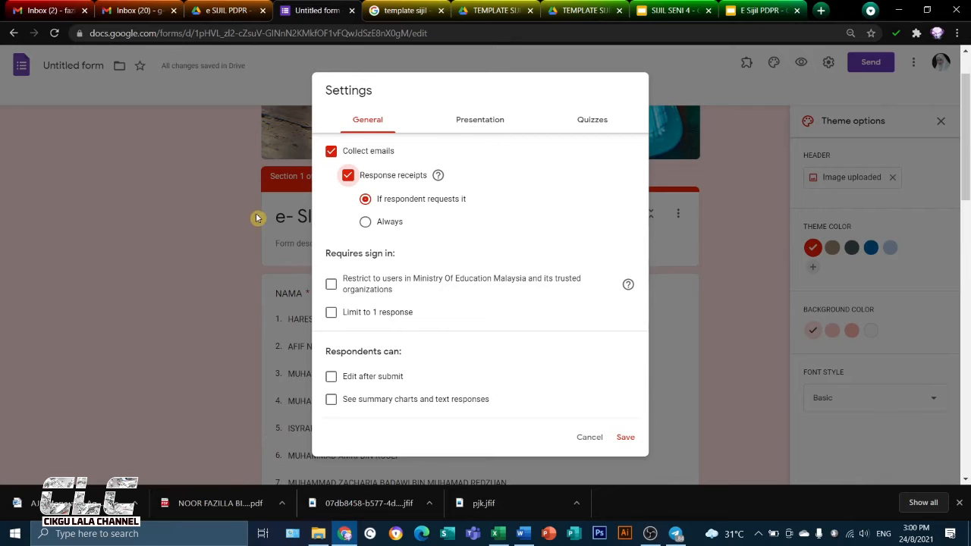
left_click(348, 176)
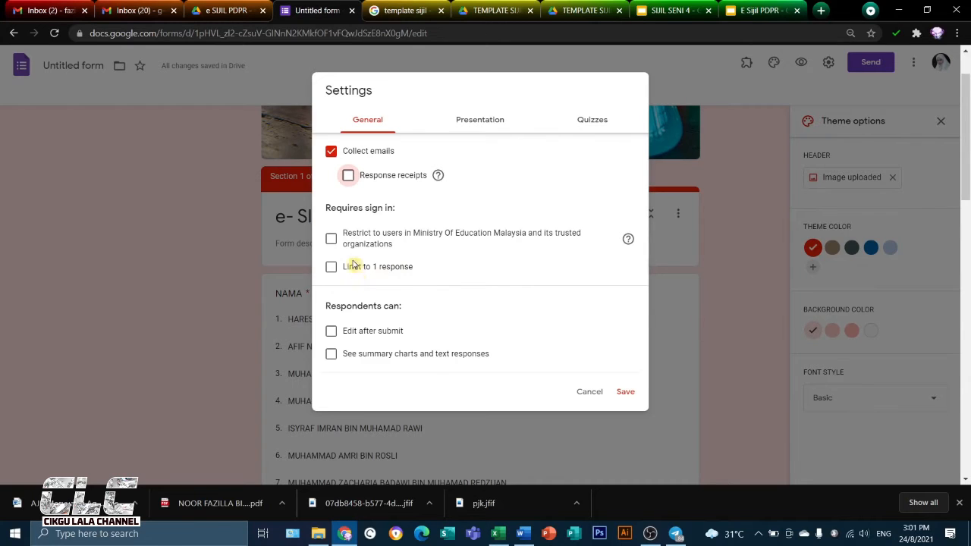
left_click(626, 392)
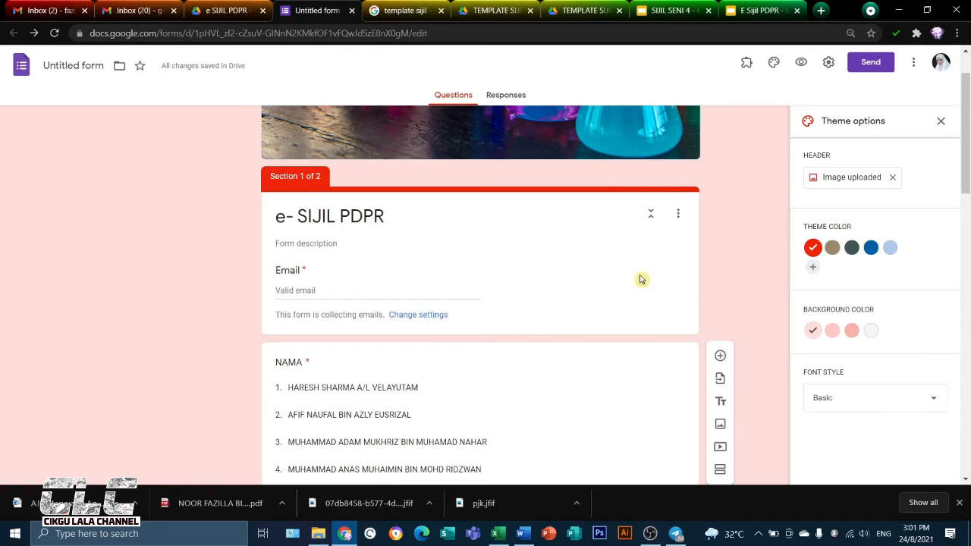
Preview the form, fill in the respondent's email address, and choose the second student in the NAMA list
scroll(660, 339, "down", 3)
scroll(630, 327, "up", 5)
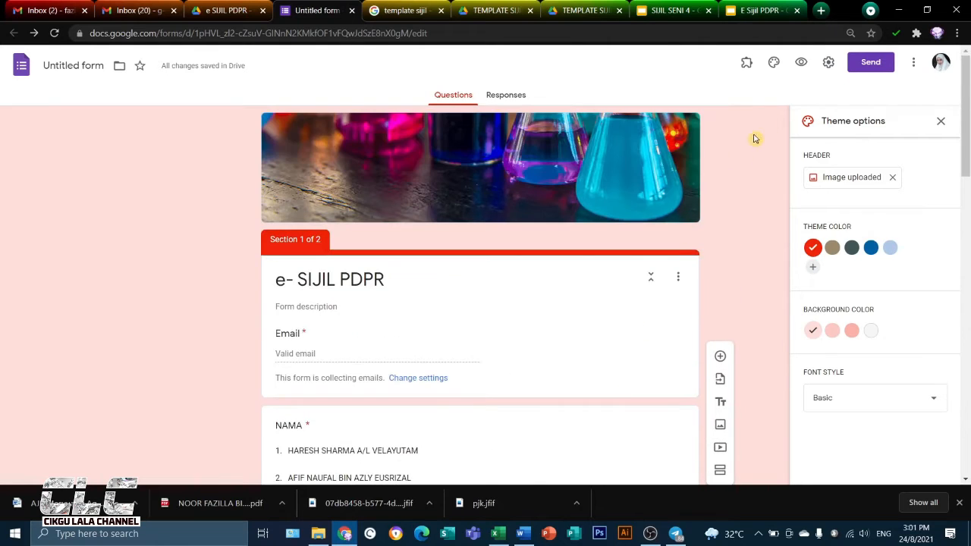
left_click(800, 64)
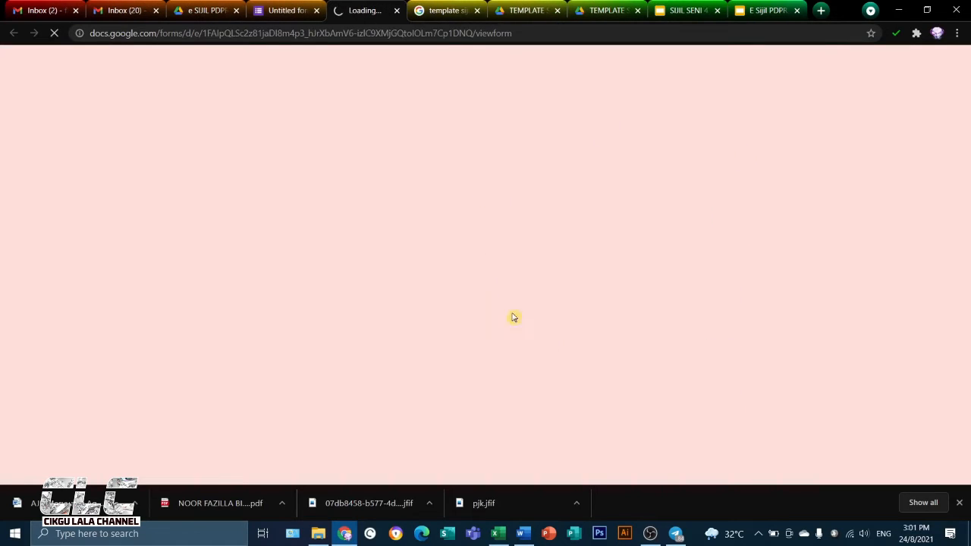
left_click(335, 278)
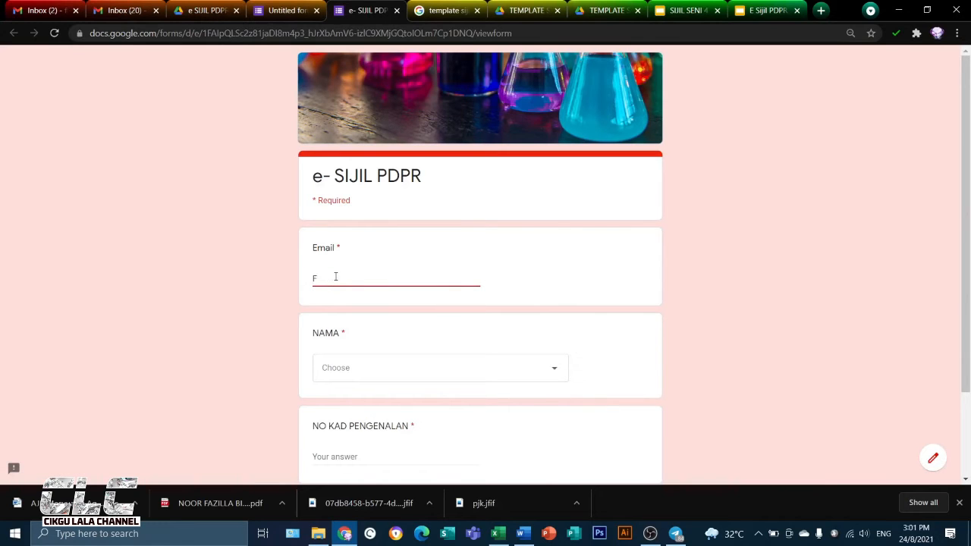
left_click(391, 366)
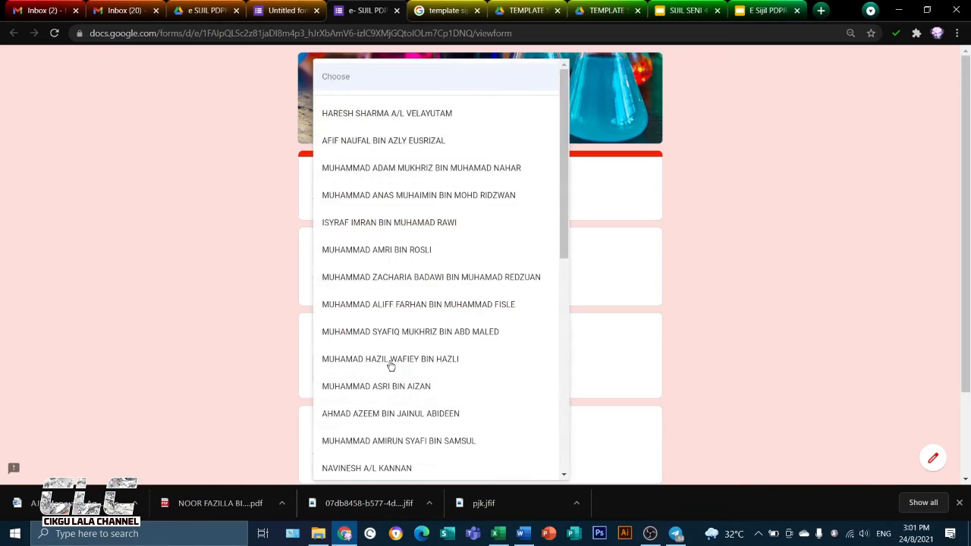
left_click(402, 140)
Copy the chosen student's identity card number from the AMALI sheet of the ATTENDANCE 1033 workbook in Excel
scroll(413, 424, "down", 1)
left_click(355, 390)
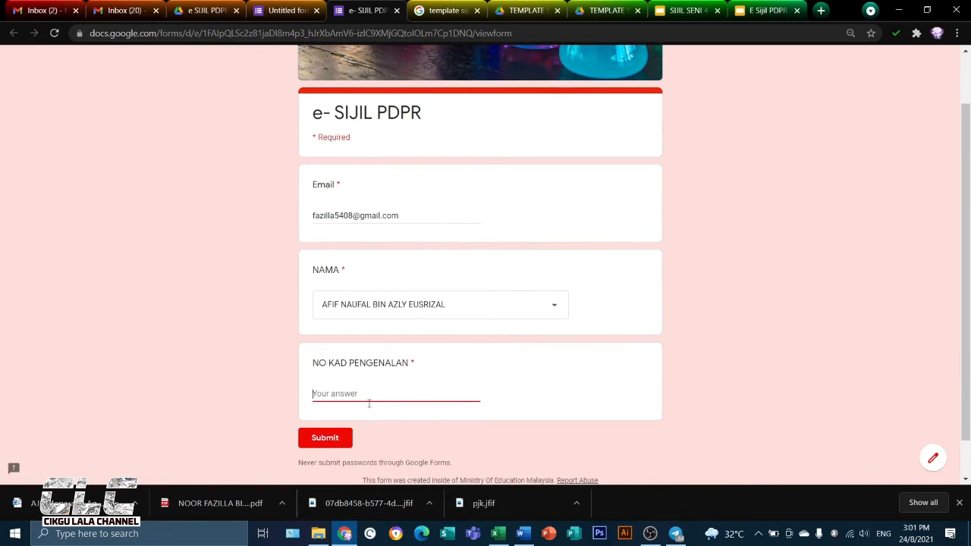
left_click(496, 534)
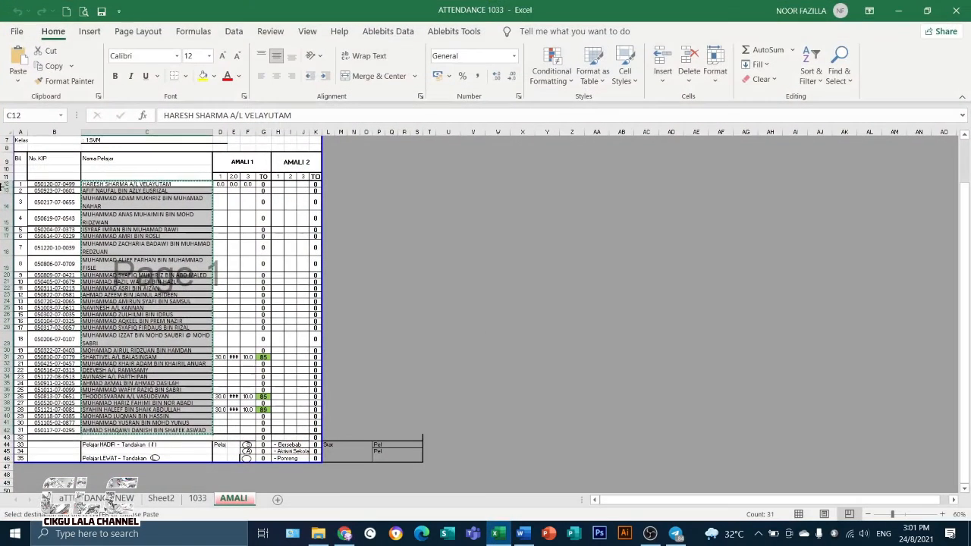
left_click(47, 191)
left_click_drag(99, 92, 99, 95)
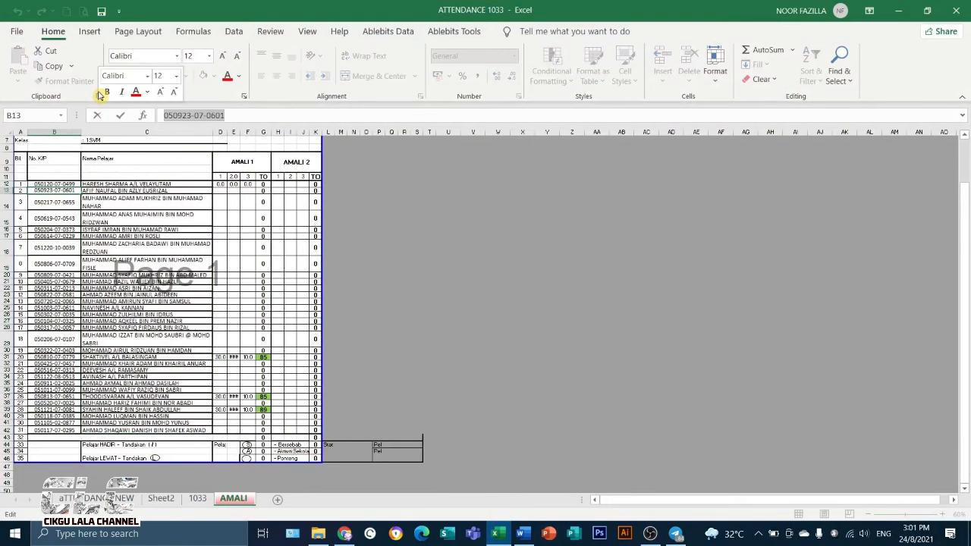
key("ctrl+c")
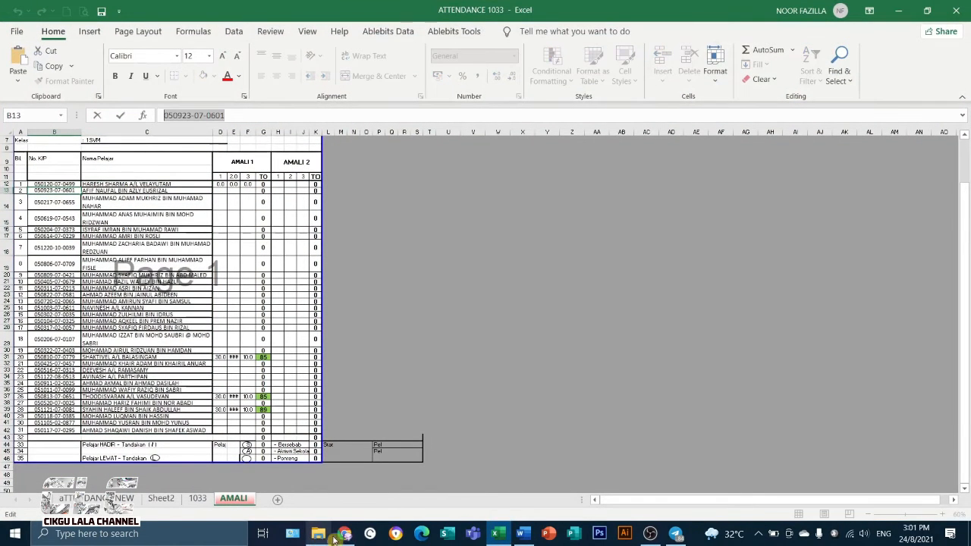
Switch back to the form preview in the browser, paste the identity card number into NO KAD PENGENALAN, and submit the response
left_click(344, 534)
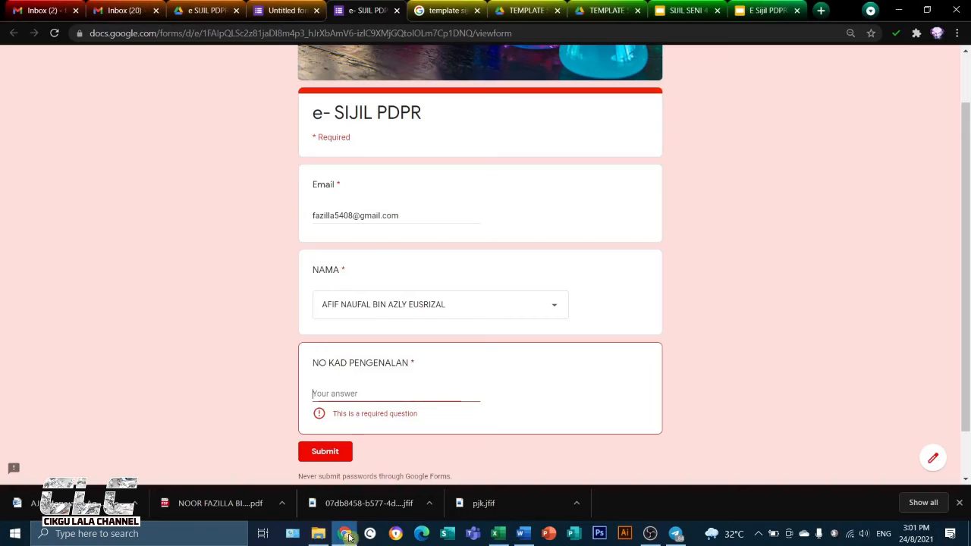
left_click(360, 393)
key("ctrl+v")
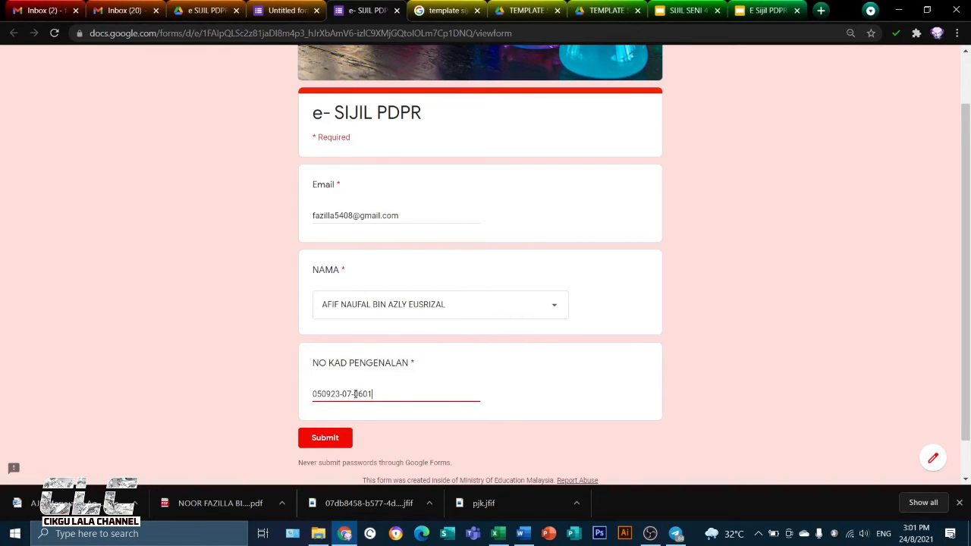
left_click(532, 399)
left_click(319, 438)
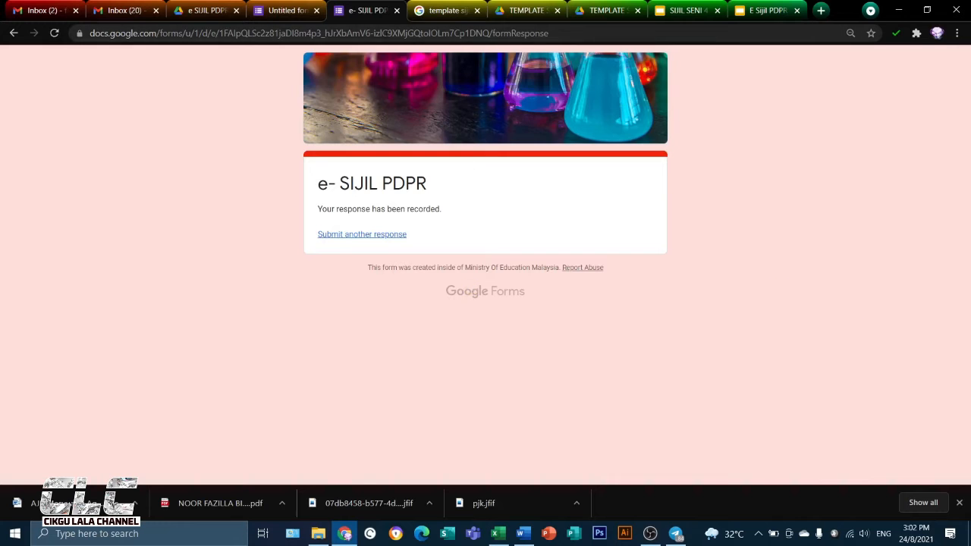
Close the submitted response page and rename the form file as e- SIJIL PDPR
left_click(395, 9)
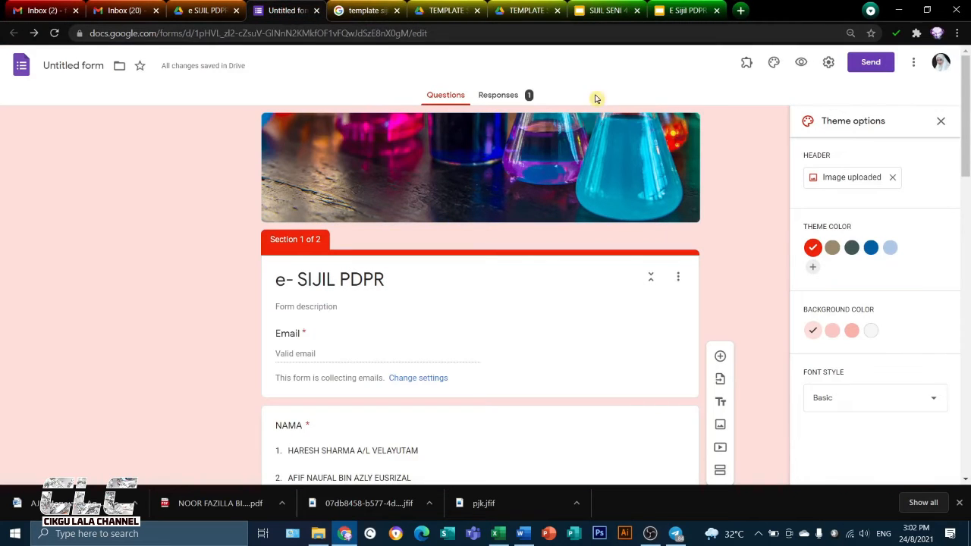
left_click(65, 66)
left_click(250, 93)
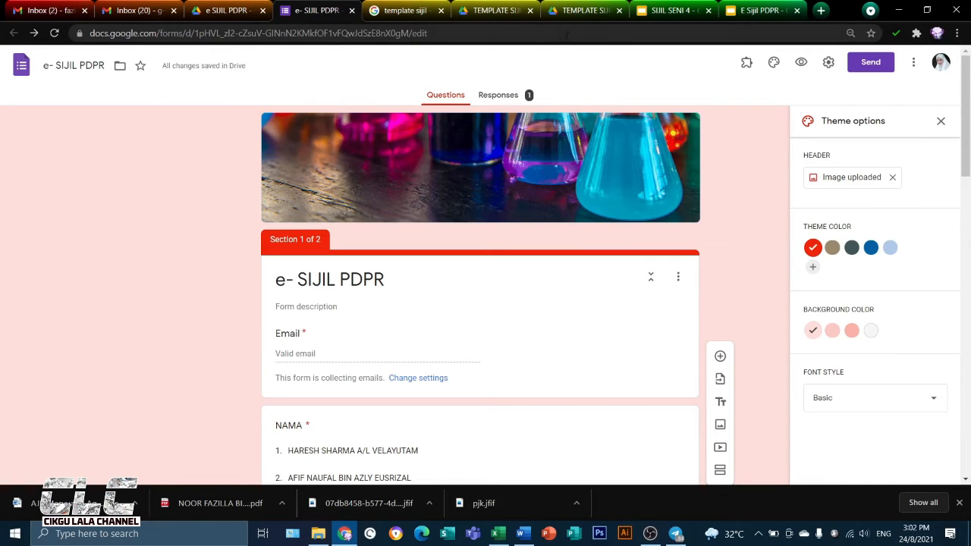
Create a new spreadsheet named e- SIJIL PDPR (Responses) as the destination for the form's responses
left_click(501, 96)
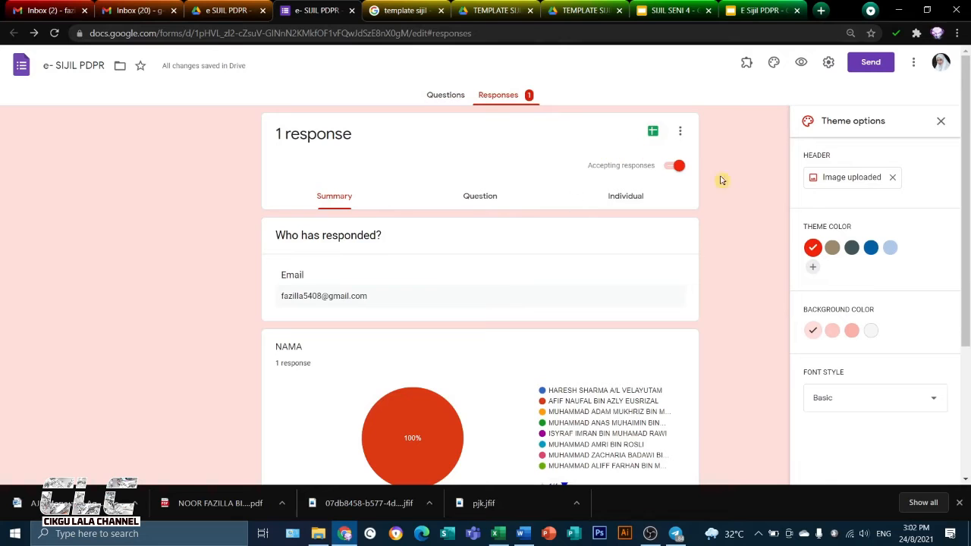
left_click(652, 133)
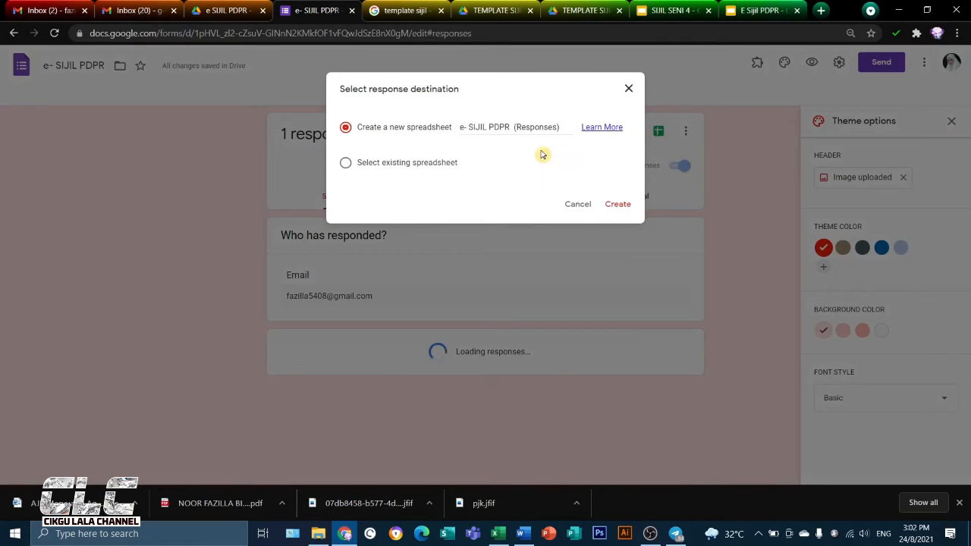
left_click(618, 205)
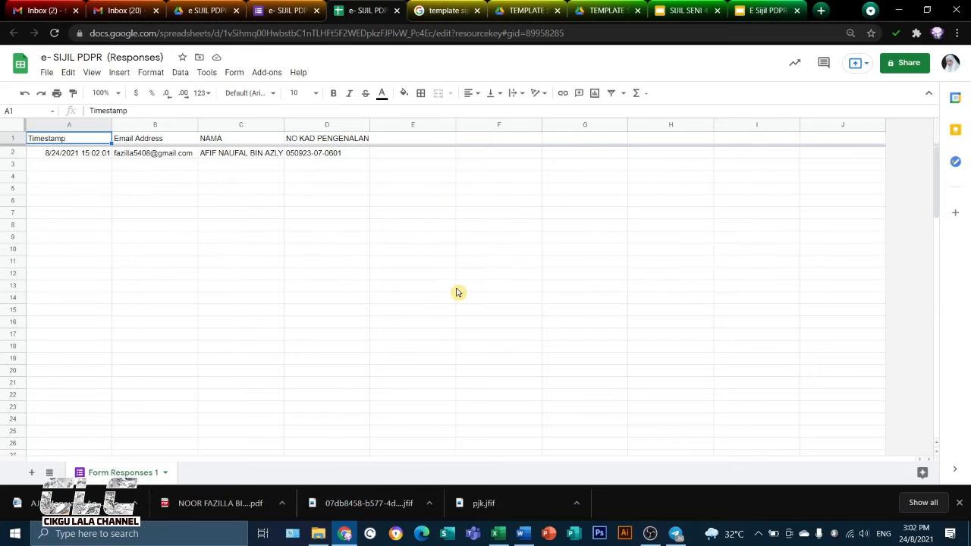
View the Autocrat add-on's page in the Google Workspace Marketplace, then close the Marketplace
left_click(267, 74)
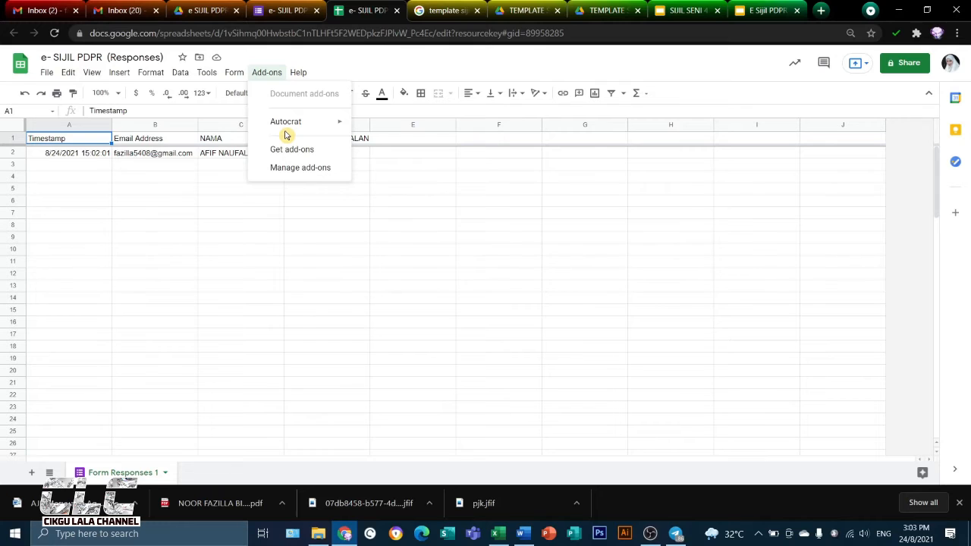
mouse_move(295, 128)
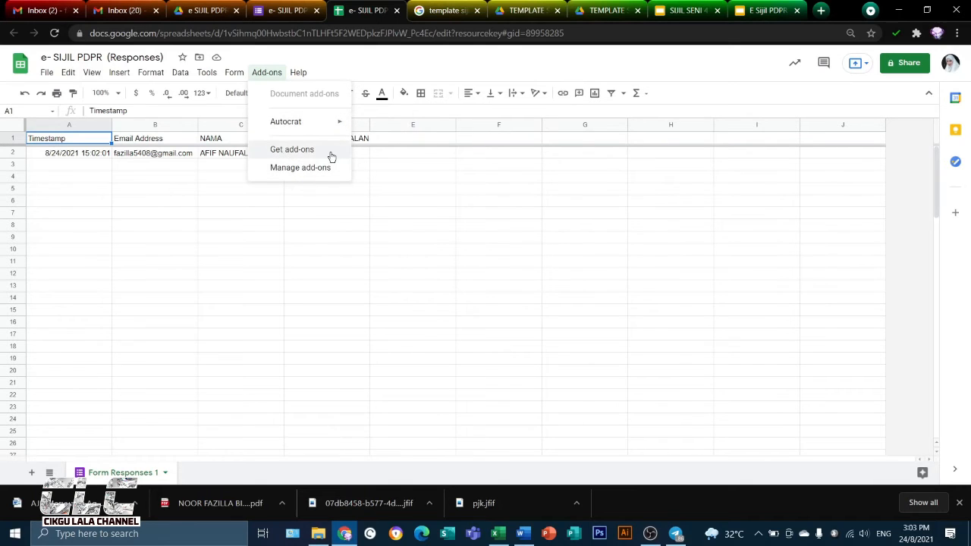
left_click(284, 151)
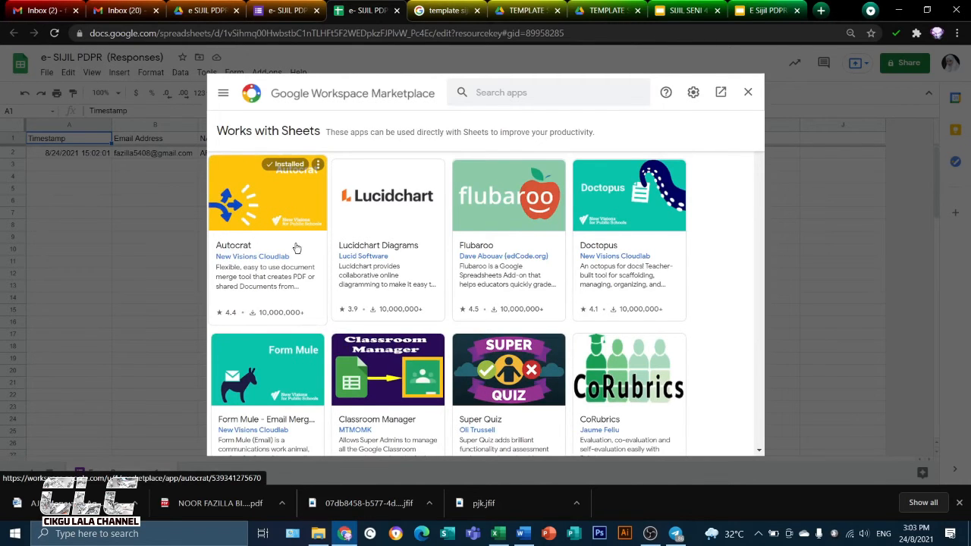
left_click(267, 205)
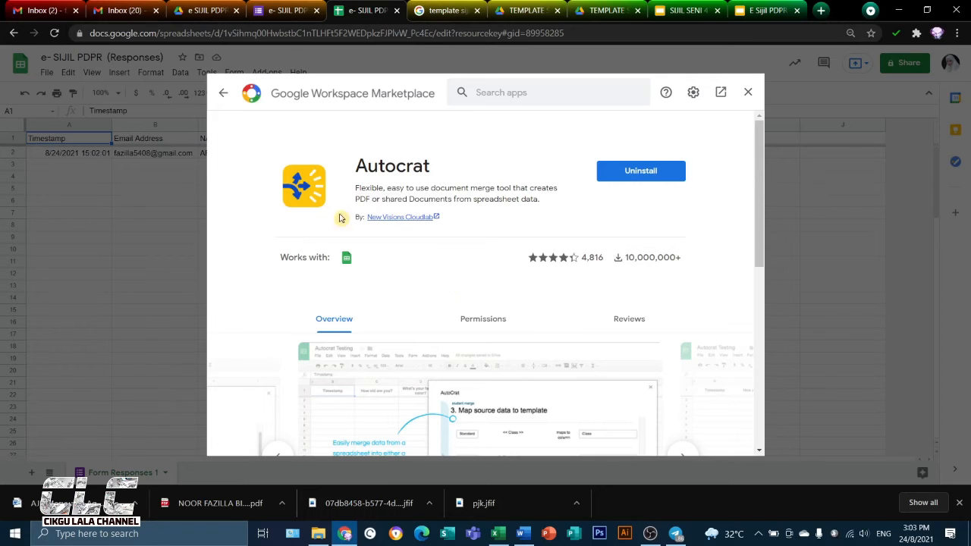
left_click(746, 92)
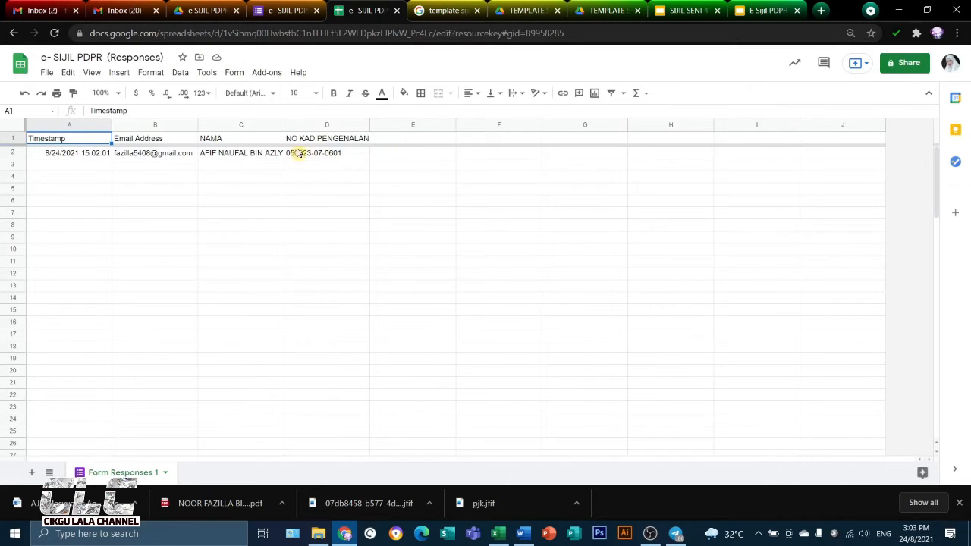
Launch Autocrat, create a new merge job named E Sijil PDPR, and continue to the template choice
left_click(269, 71)
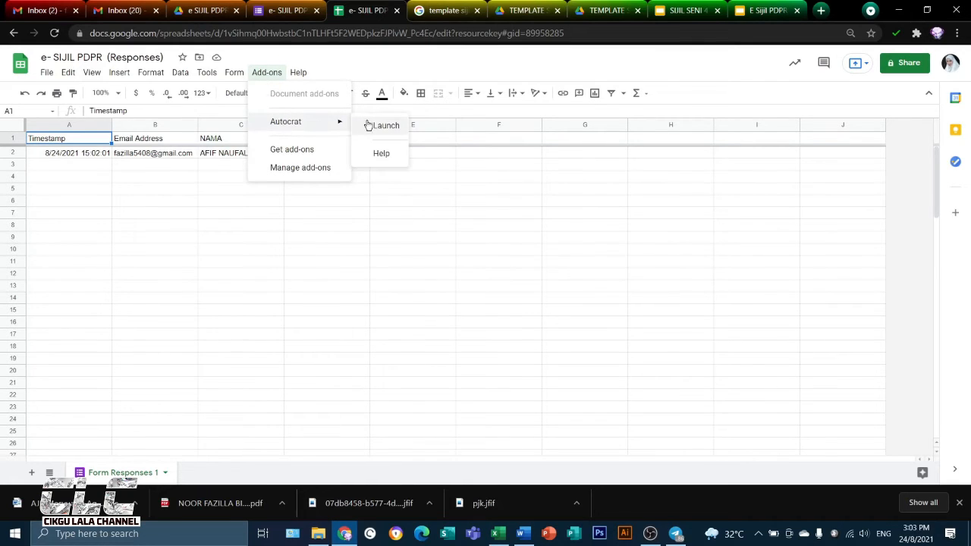
left_click(387, 133)
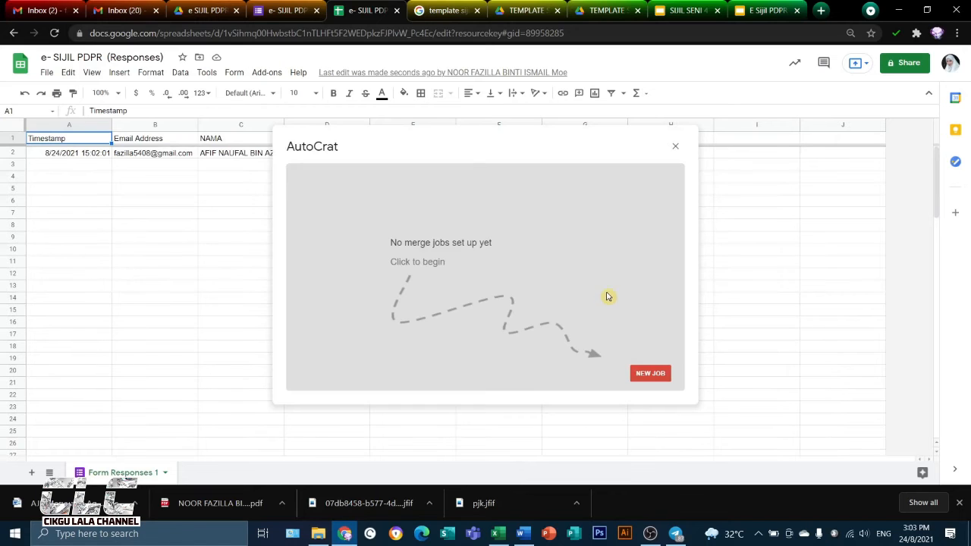
left_click(648, 375)
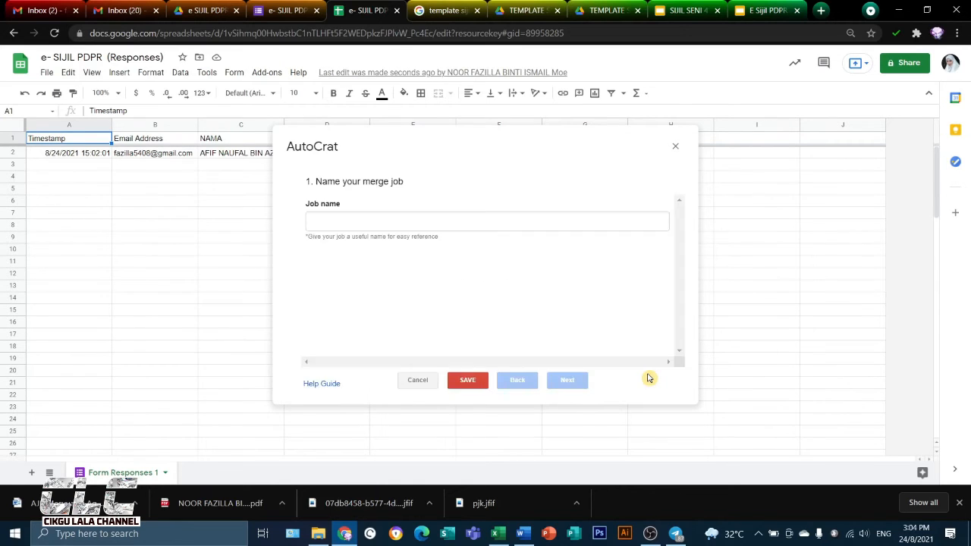
left_click(338, 219)
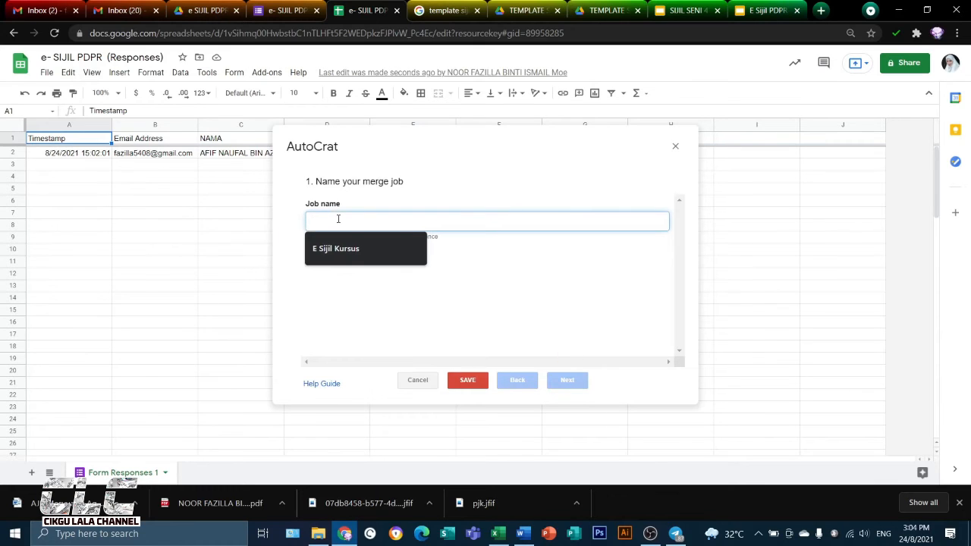
type("E Sijil")
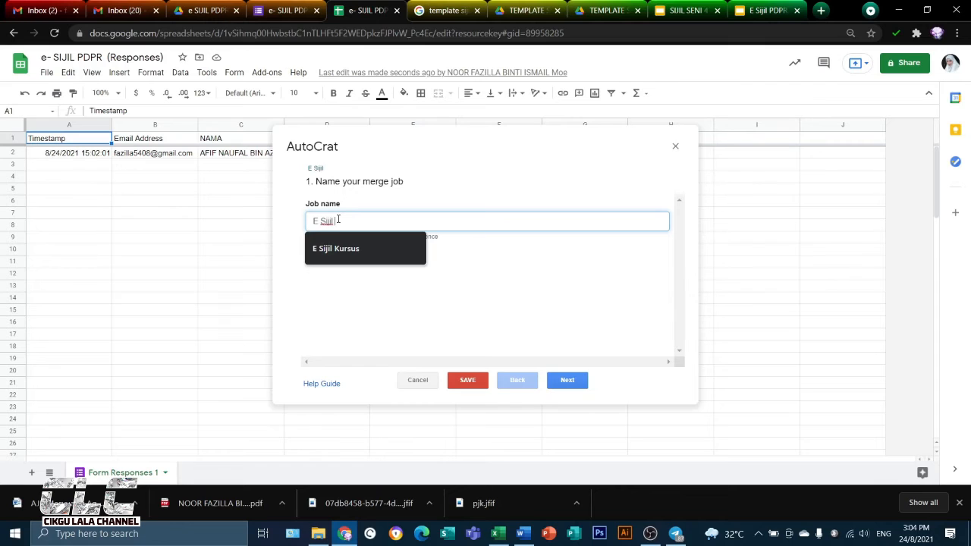
type(" PDPR")
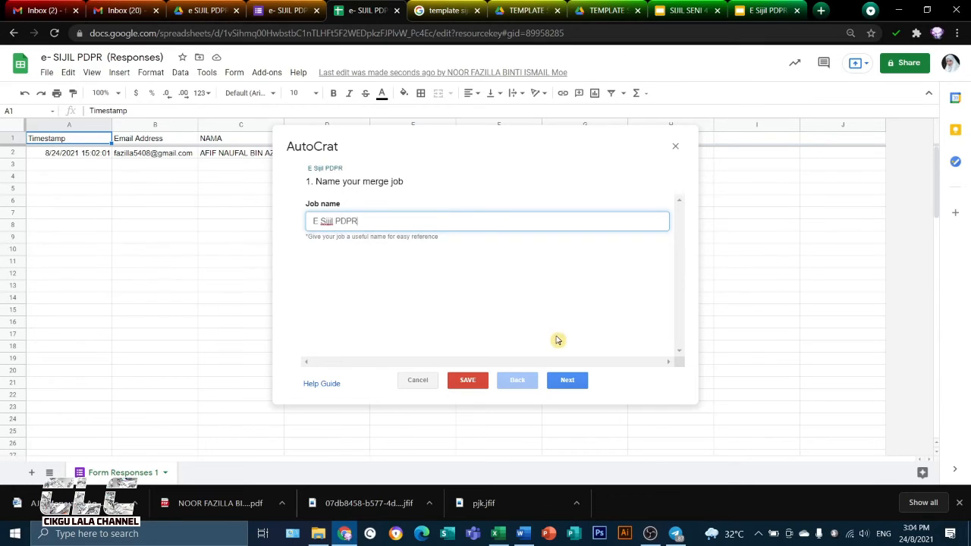
left_click(567, 379)
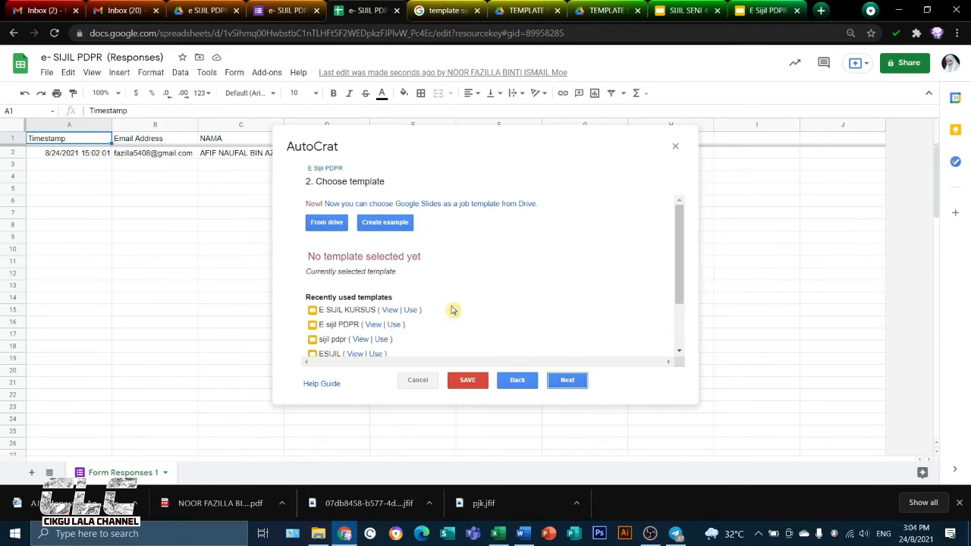
Select the E Sijil PDPR slides from Drive as the merge job's template and continue to the data mapping
left_click(329, 223)
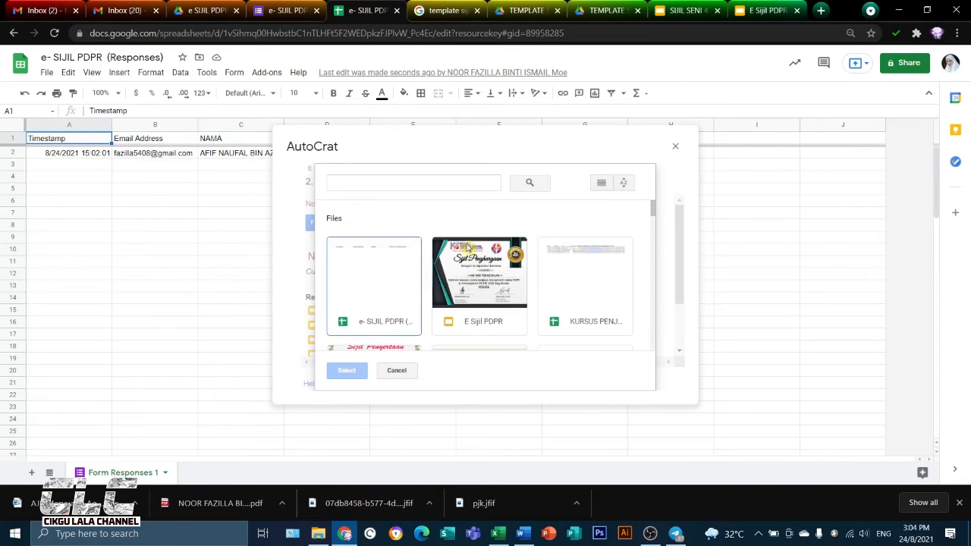
left_click(498, 288)
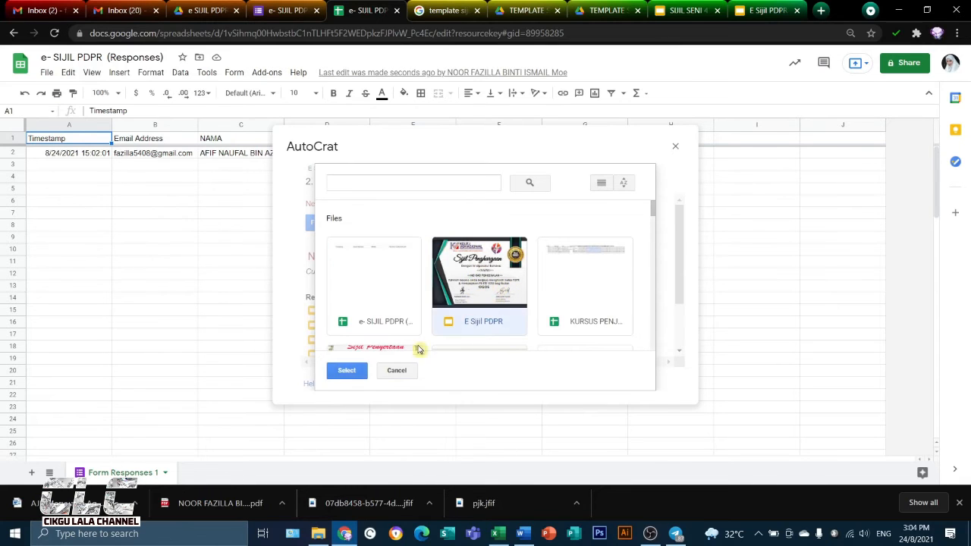
left_click(361, 369)
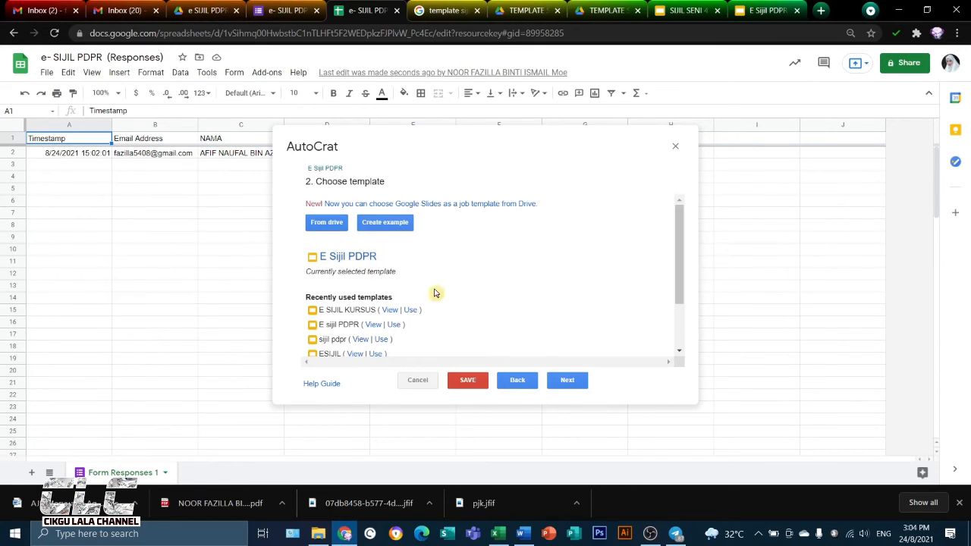
left_click(568, 382)
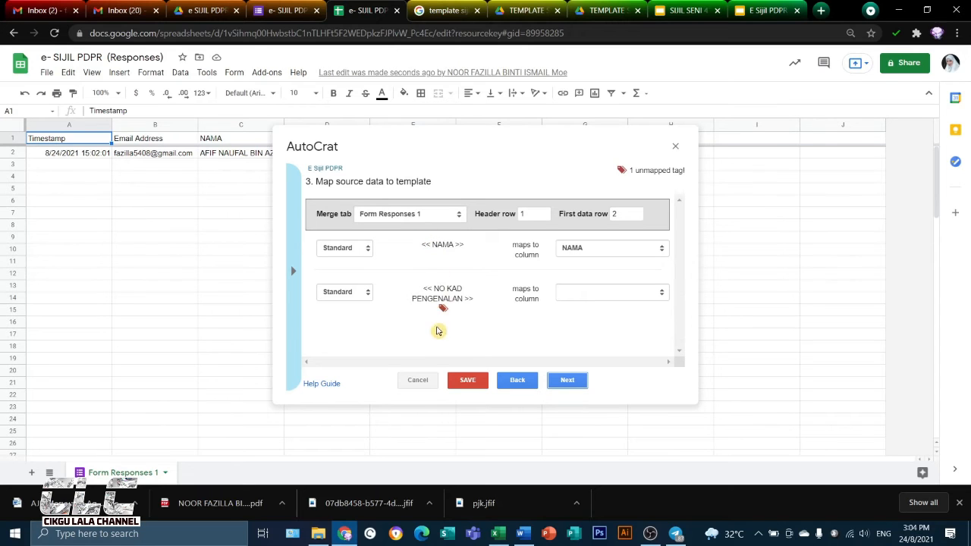
Check the placeholder tags on the E Sijil PDPR certificate slide, close the SIJIL SENI 4 slides, and return to the merge job
left_click(766, 9)
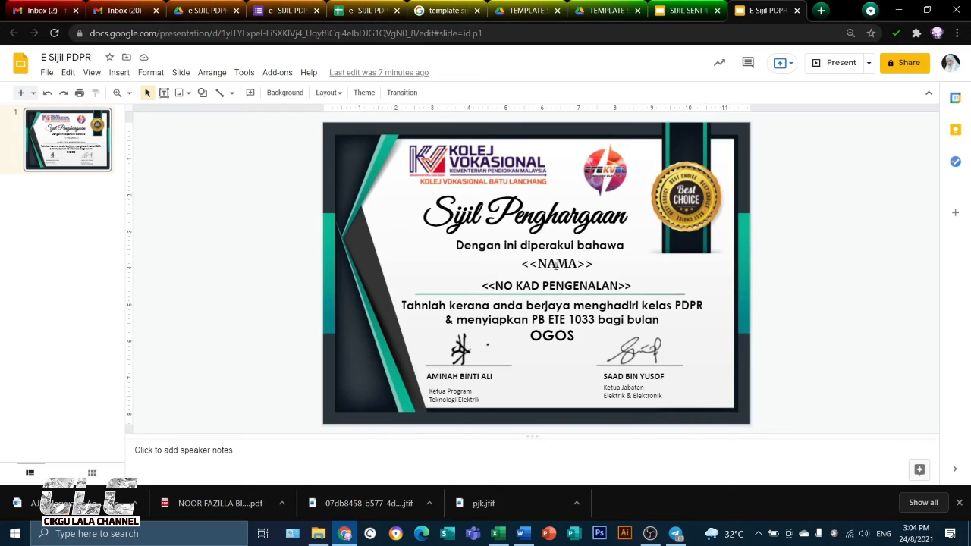
left_click(367, 10)
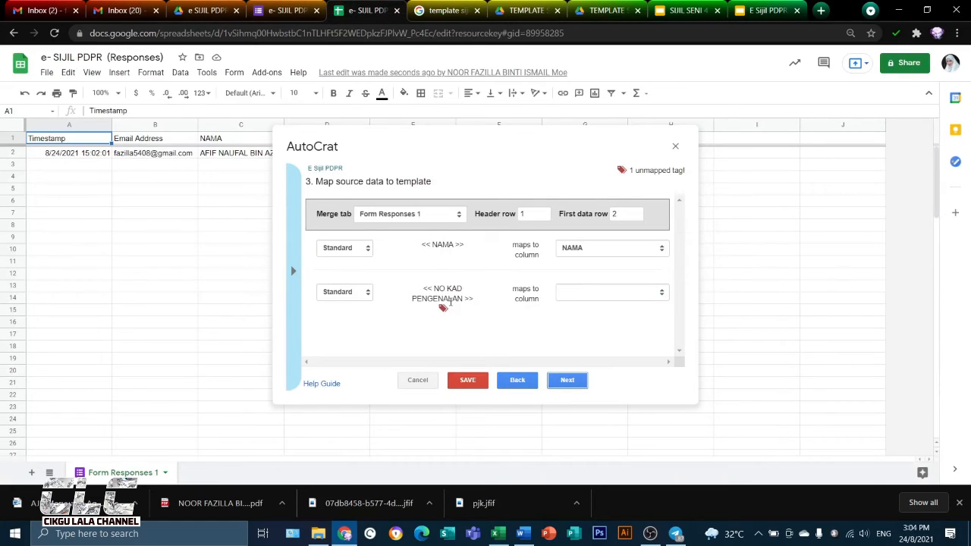
left_click(770, 10)
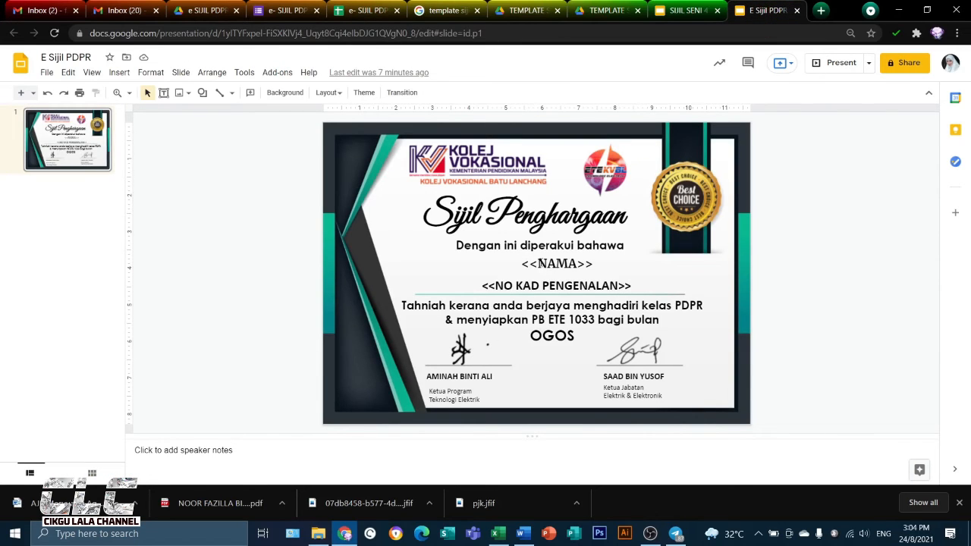
left_click(717, 9)
left_click(366, 10)
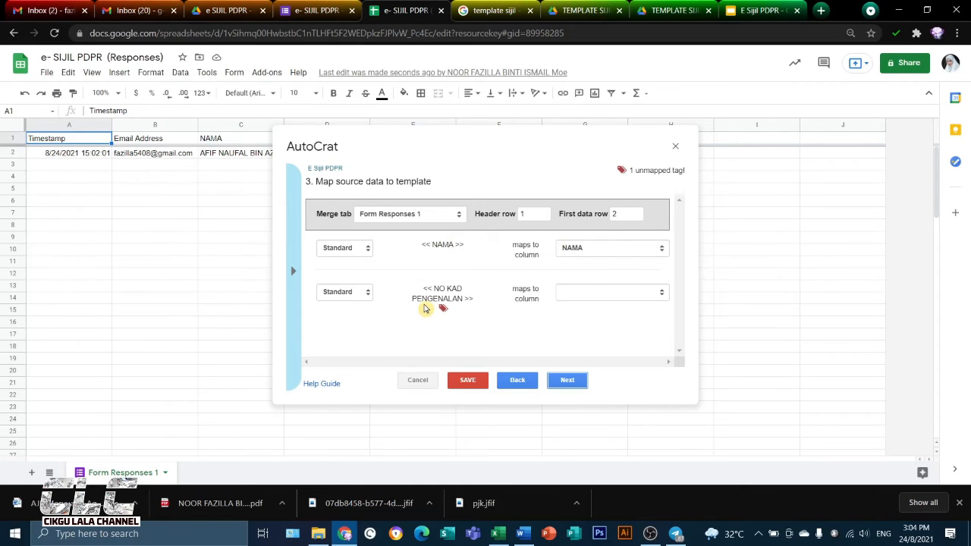
Map the <<NO KAD PENGENALAN>> tag to the NO KAD PENGENALAN column and continue to the file settings
left_click(641, 295)
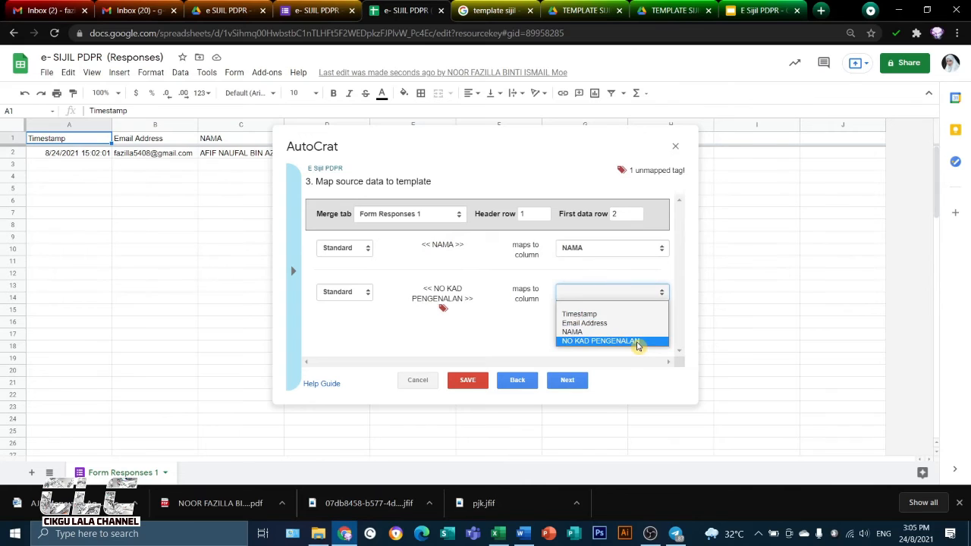
left_click(637, 342)
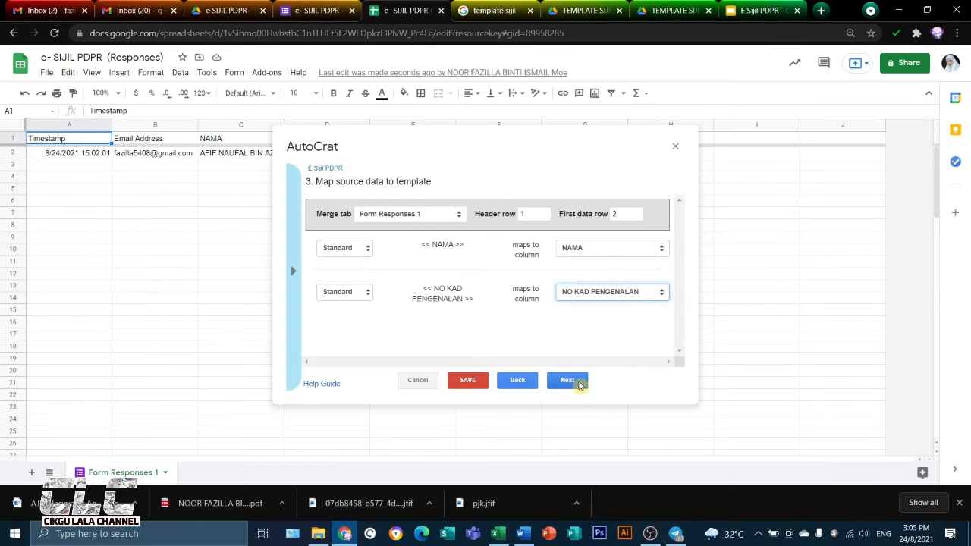
left_click(567, 380)
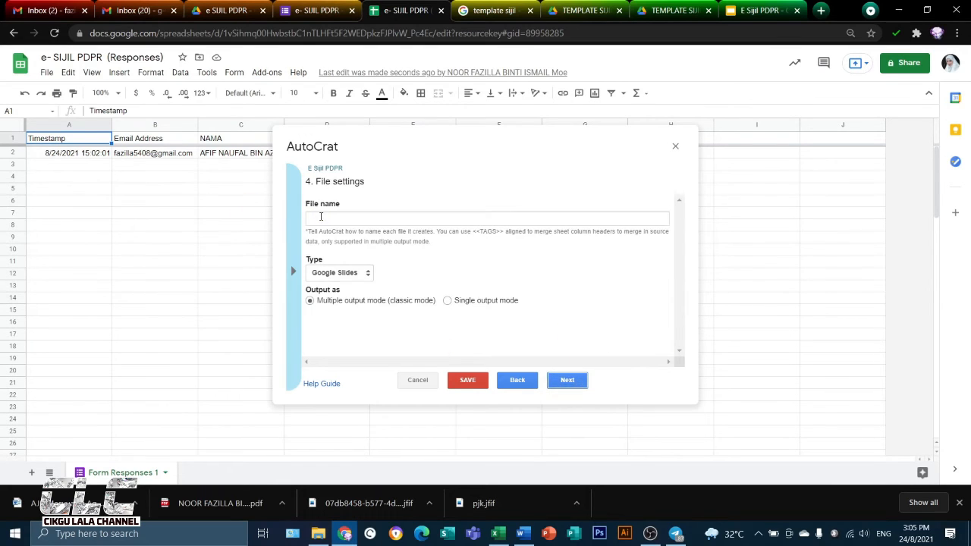
Set the merged files' name to the tags <<NAMA>> <<NO KAD PENGENALAN >>, separated by a space
left_click(320, 217)
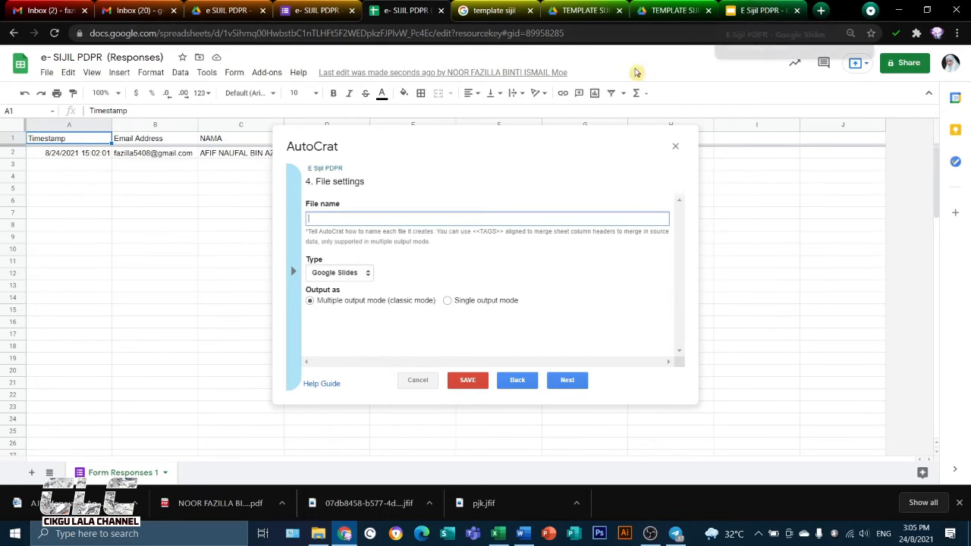
left_click(746, 15)
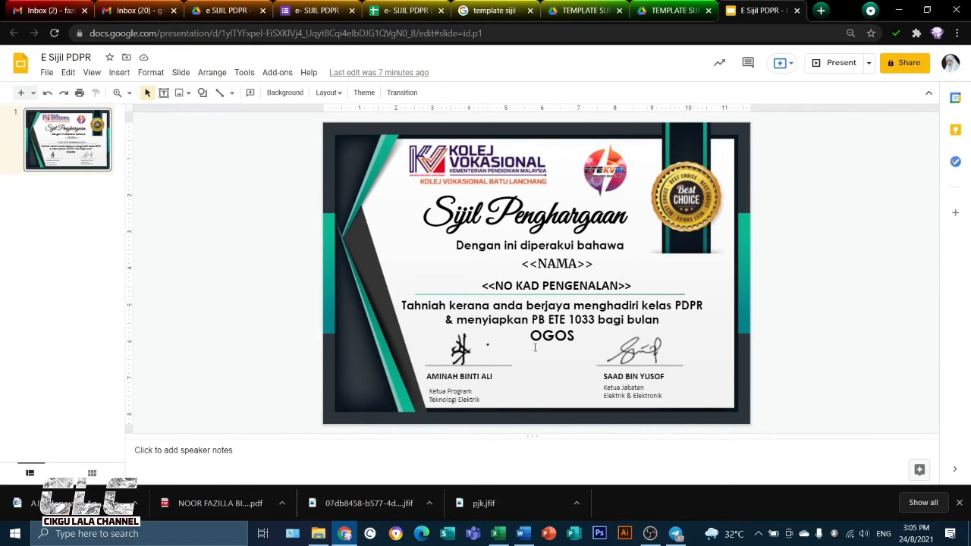
left_click(402, 10)
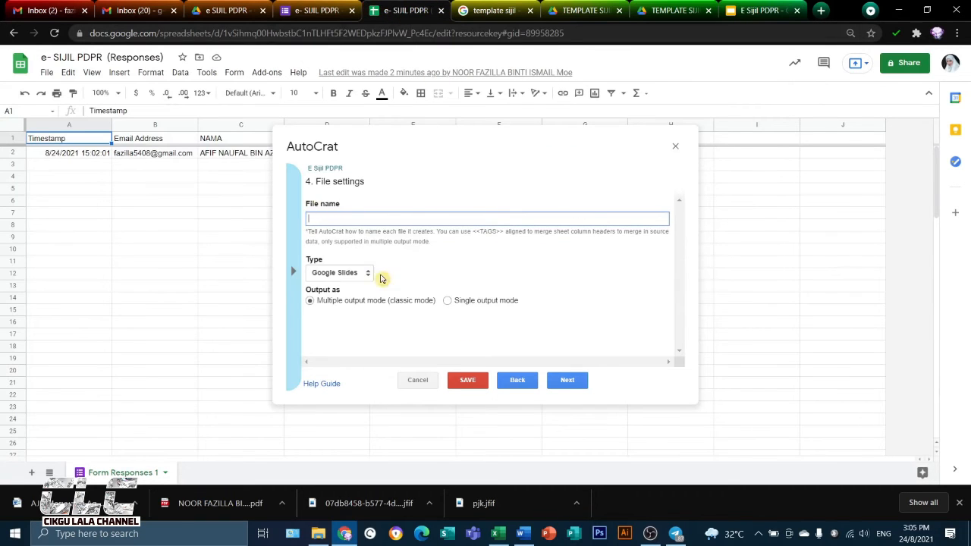
left_click(295, 279)
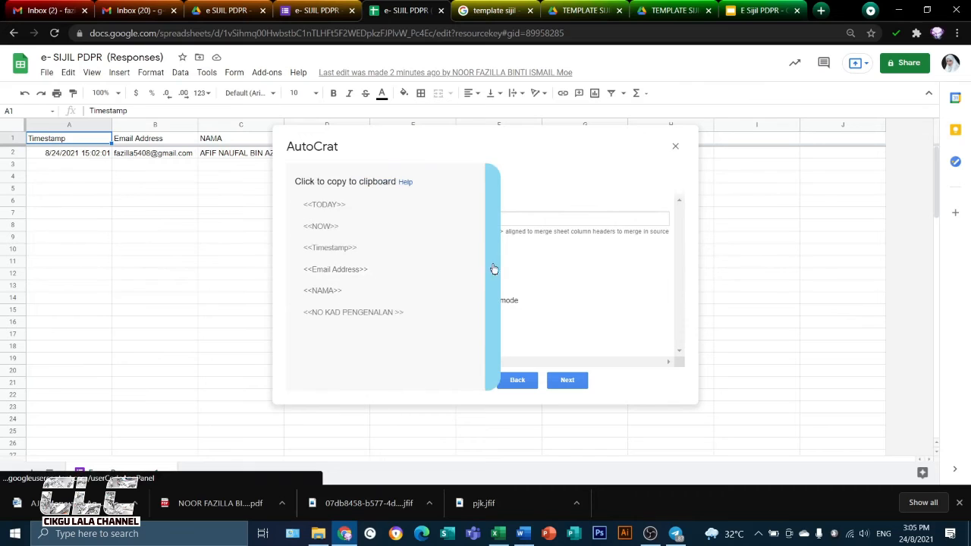
left_click(322, 292)
left_click(317, 217)
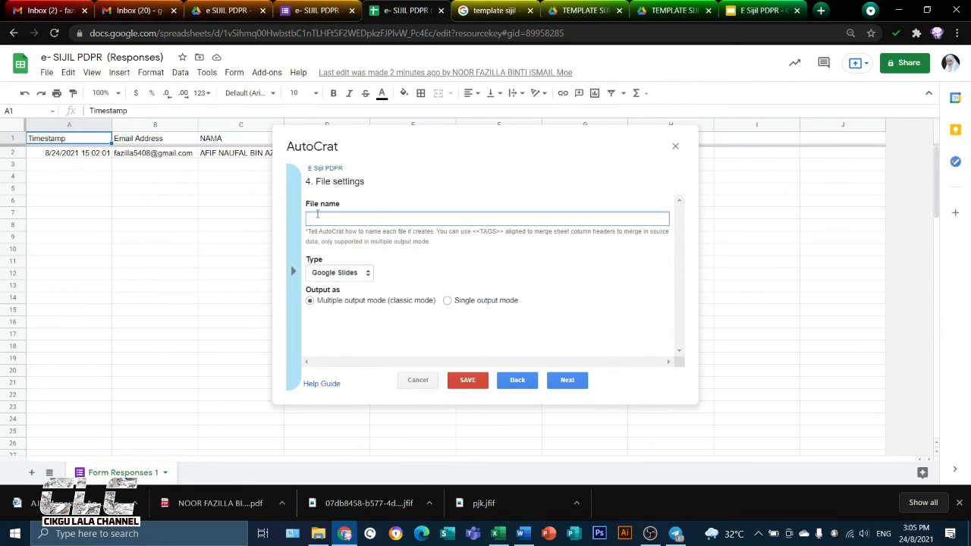
type("<<NAMA>>")
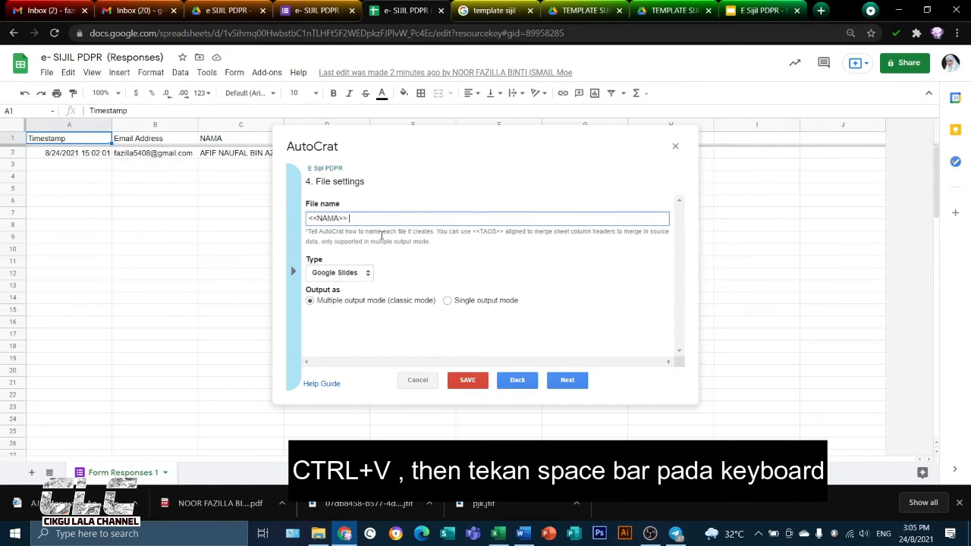
left_click(293, 271)
left_click(338, 312)
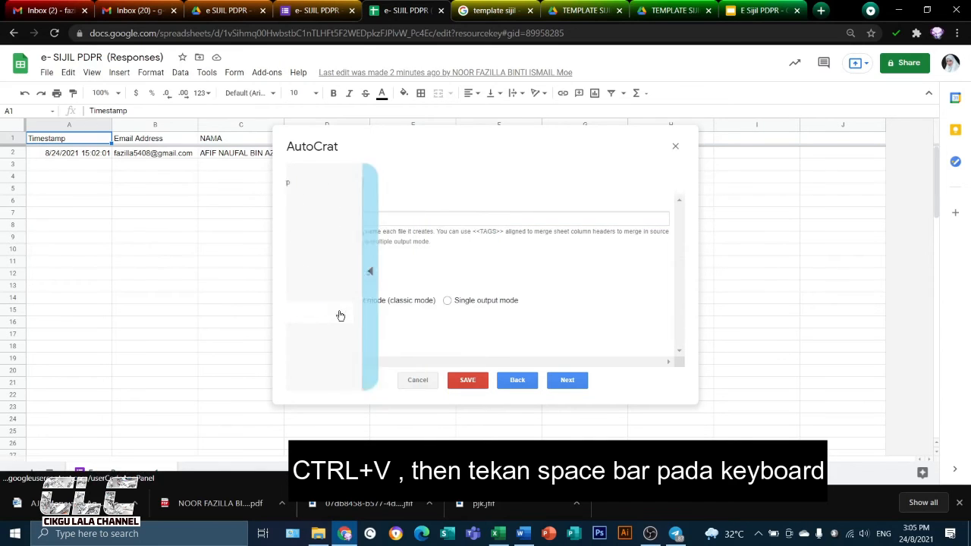
left_click(365, 219)
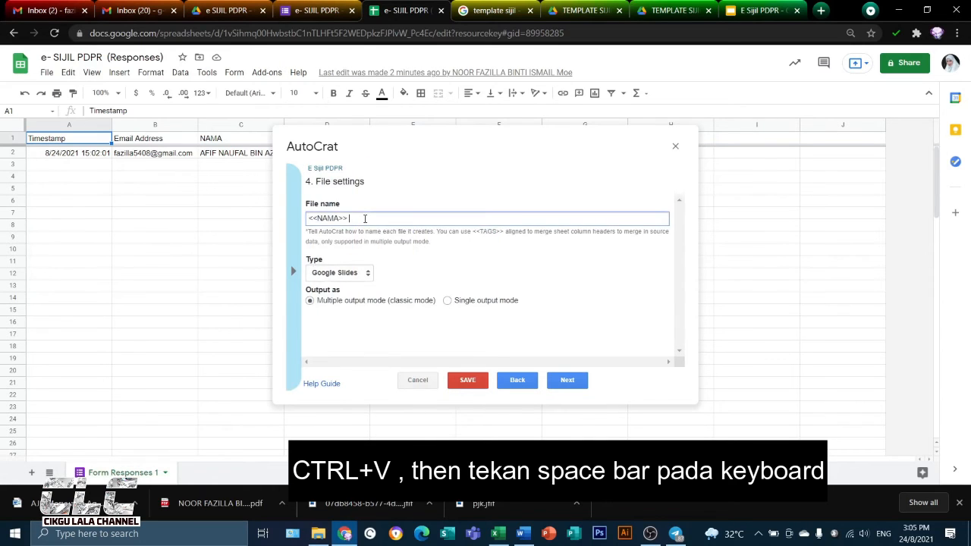
type("<<NO KAD PENGENALAN >>")
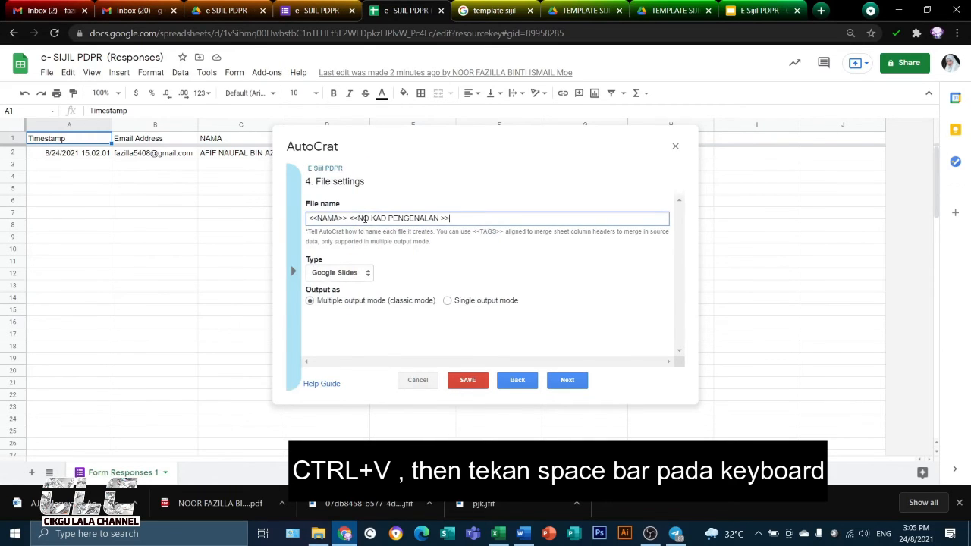
Set the output file type to PDF and continue to the destination folder choice
left_click(367, 275)
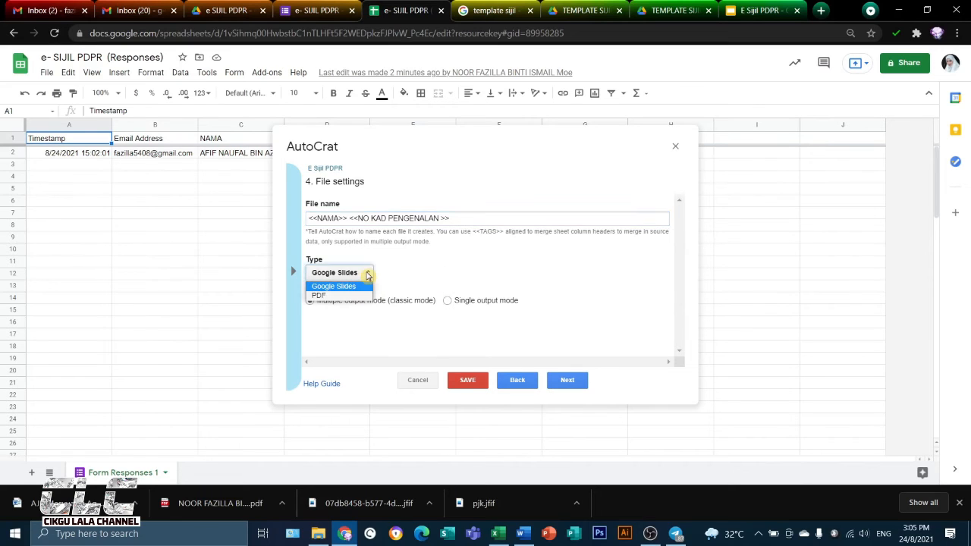
left_click(351, 295)
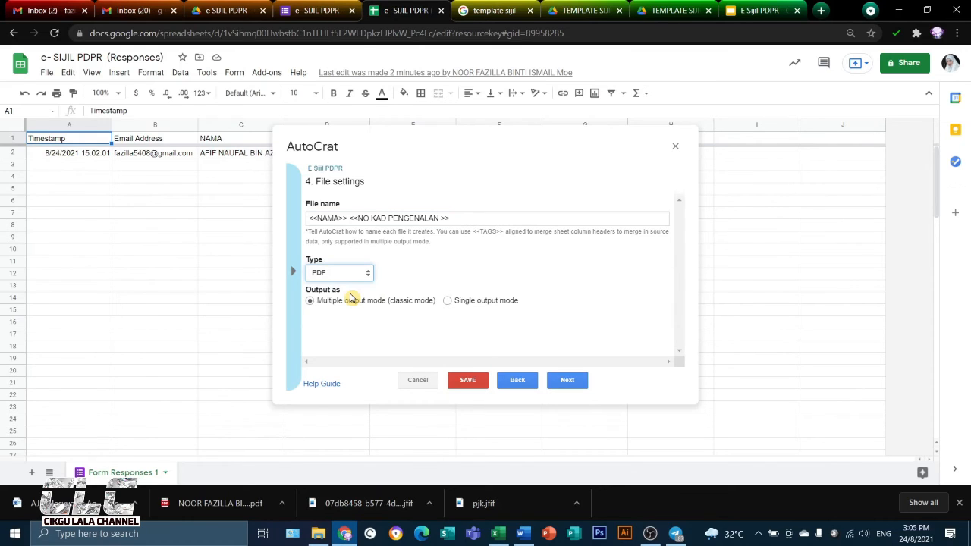
left_click(572, 380)
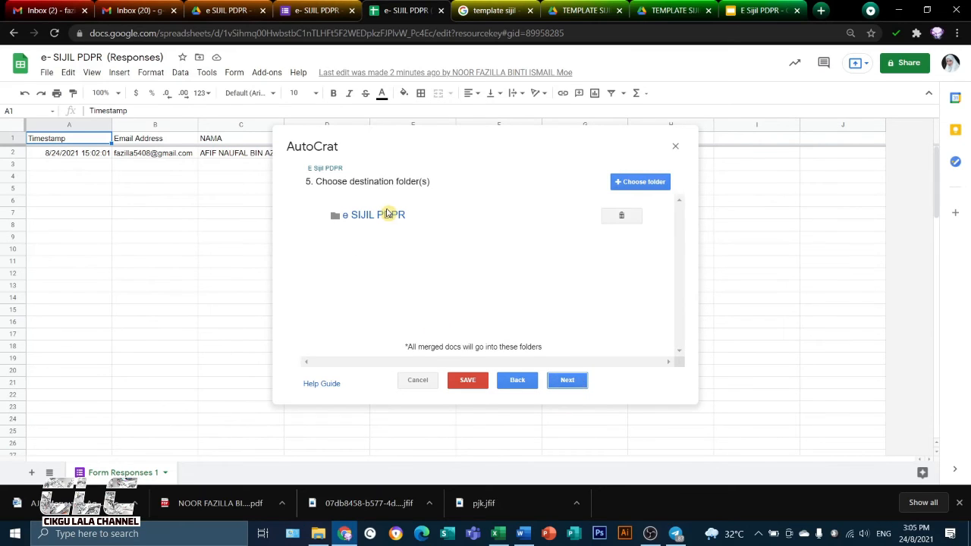
Accept the e SIJIL PDPR destination folder and skip the optional dynamic folder reference and merge condition
left_click(574, 381)
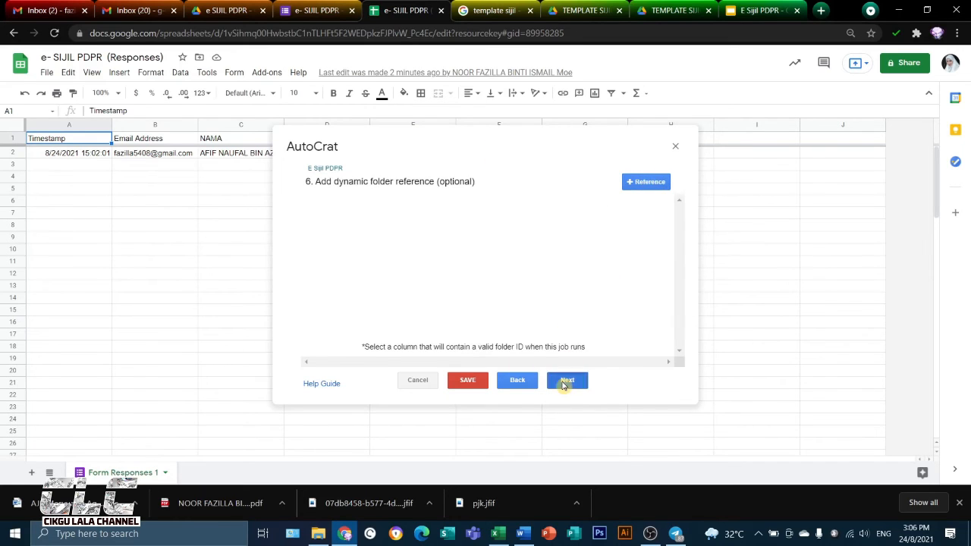
left_click(563, 383)
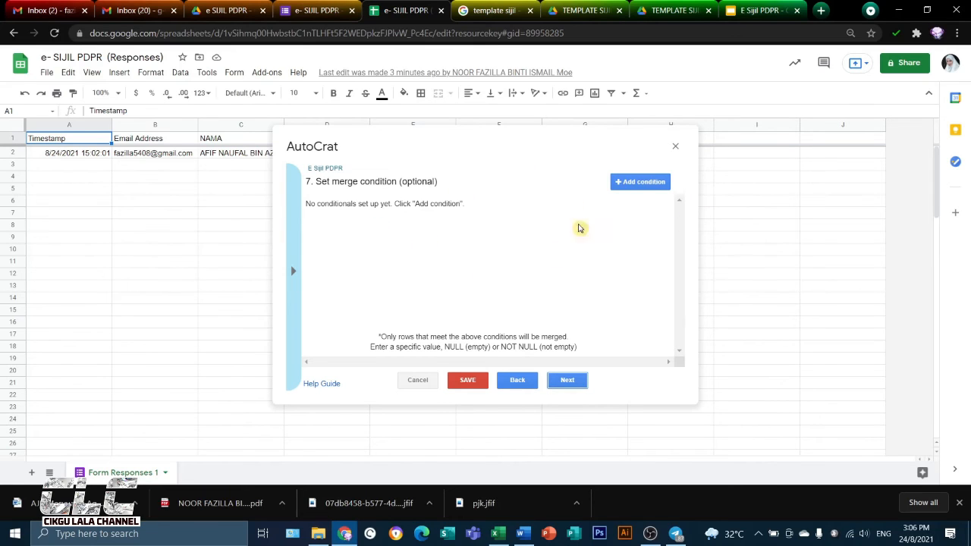
left_click(570, 383)
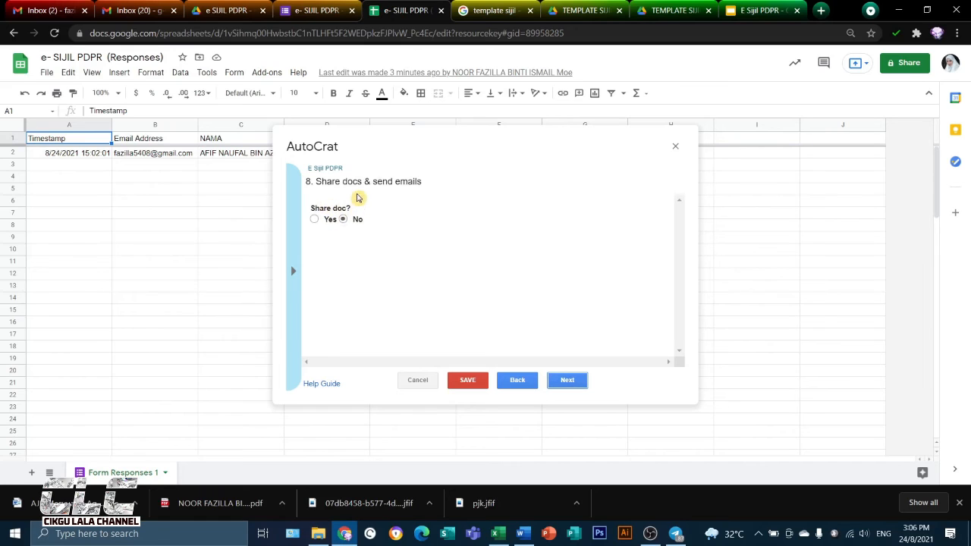
Enable document sharing as PDF, disallow collaborators from re-sharing, and send from the generic no-reply address
left_click(314, 220)
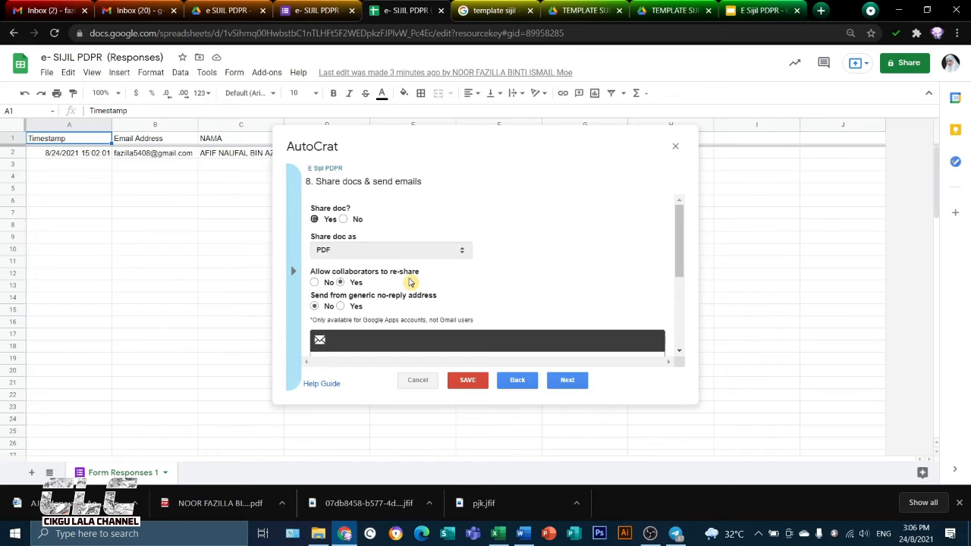
left_click(314, 282)
left_click(339, 306)
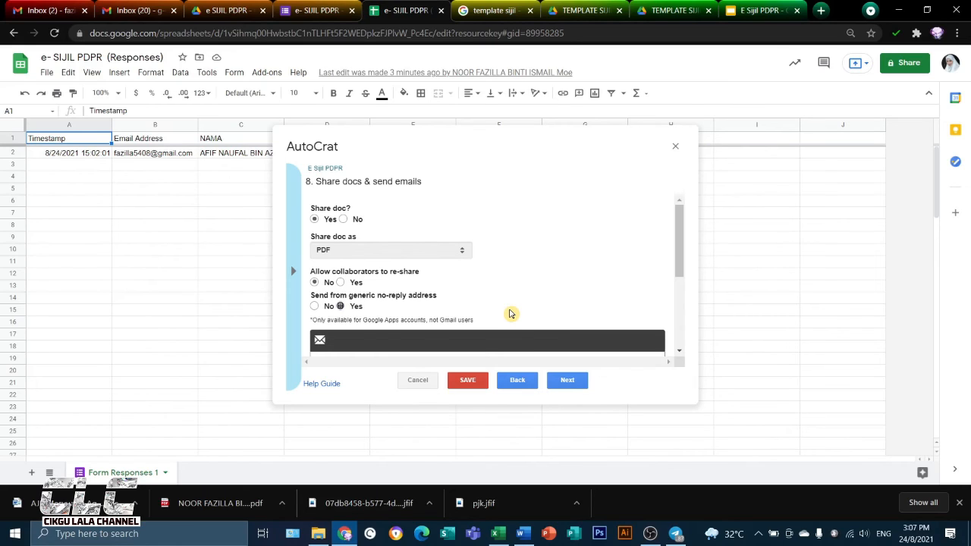
Set the sharing email's To recipient to the <<Email Address>> tag
scroll(510, 313, "down", 3)
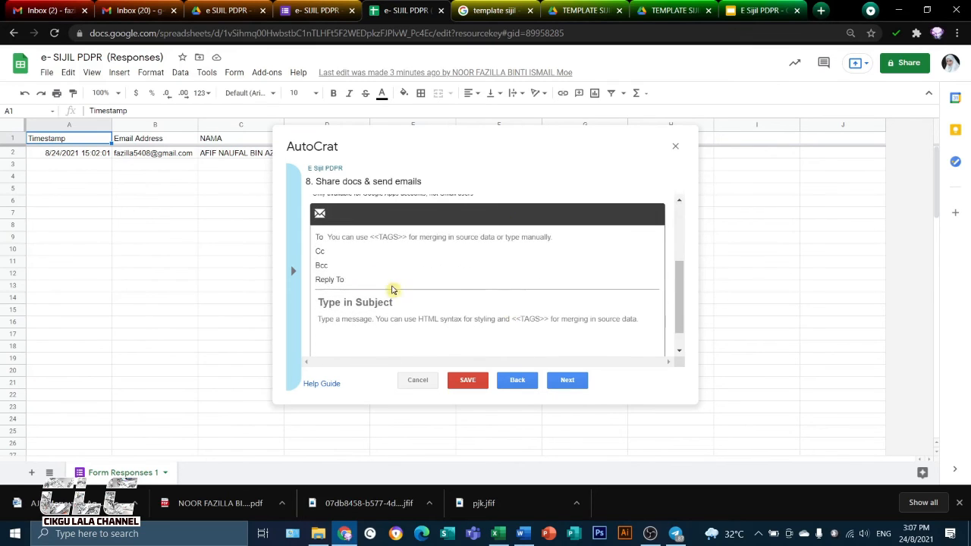
left_click(343, 237)
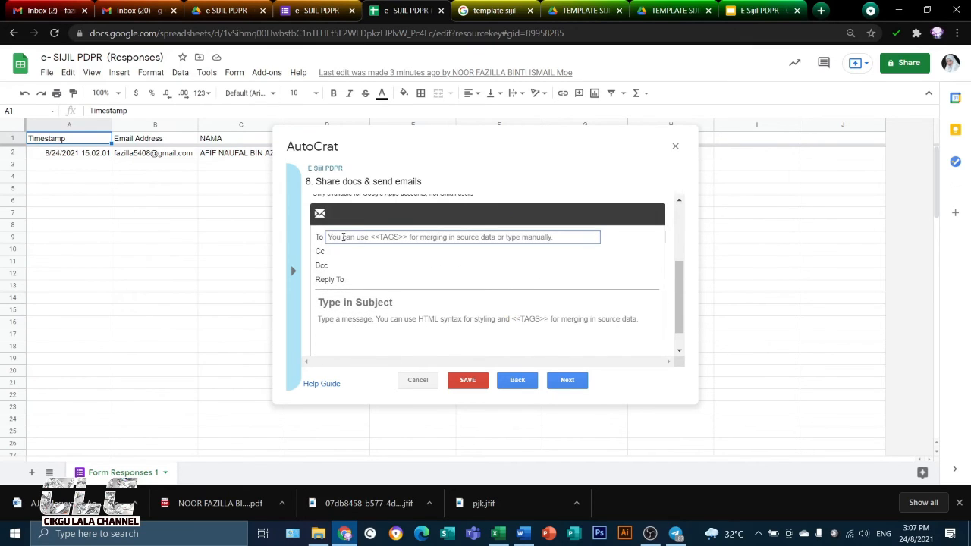
left_click(294, 271)
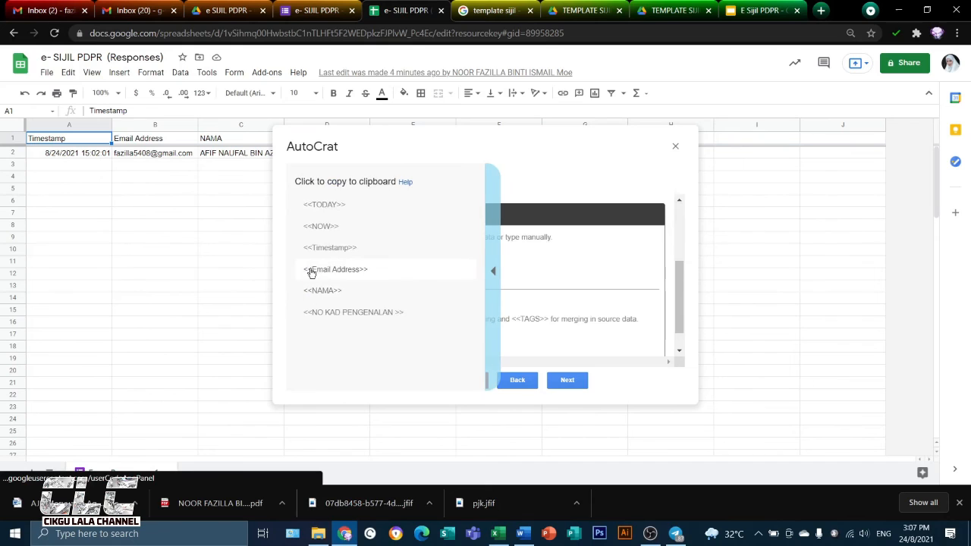
left_click(311, 271)
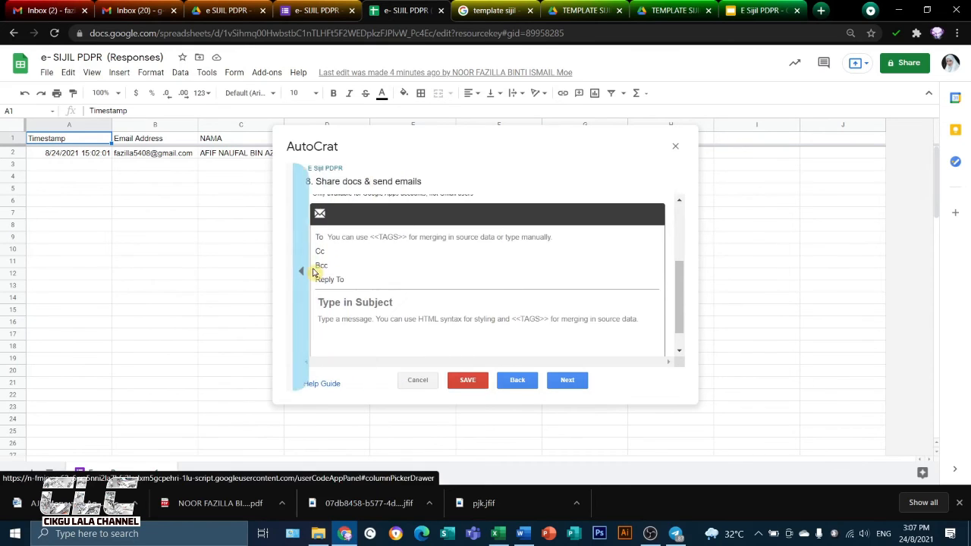
left_click(343, 236)
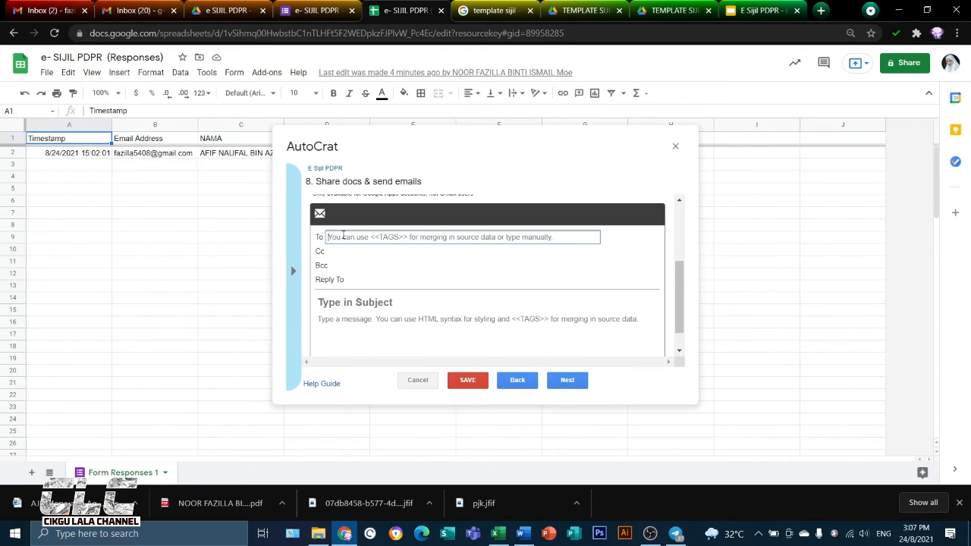
type("<<Email Address>>")
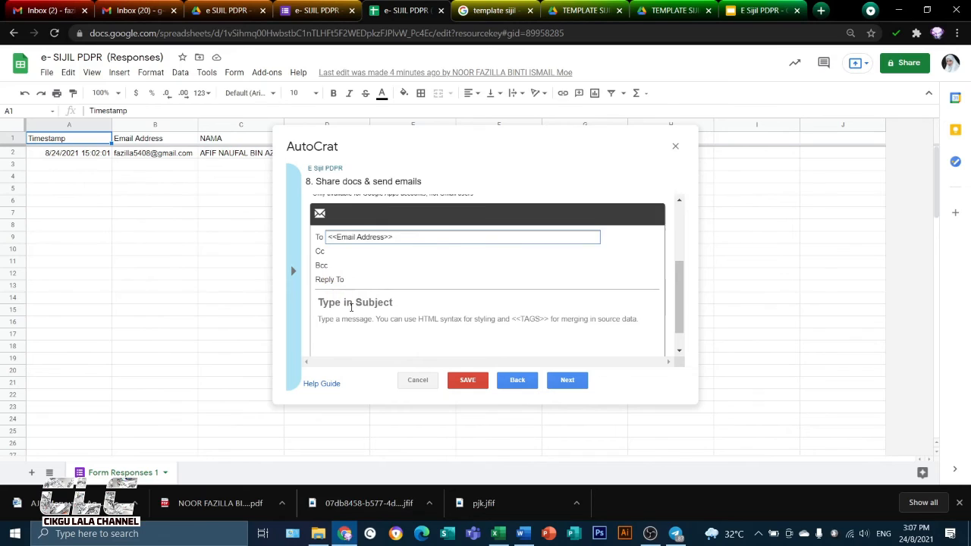
Enter TAHNIAH as the sharing email's subject
left_click(351, 303)
type("E")
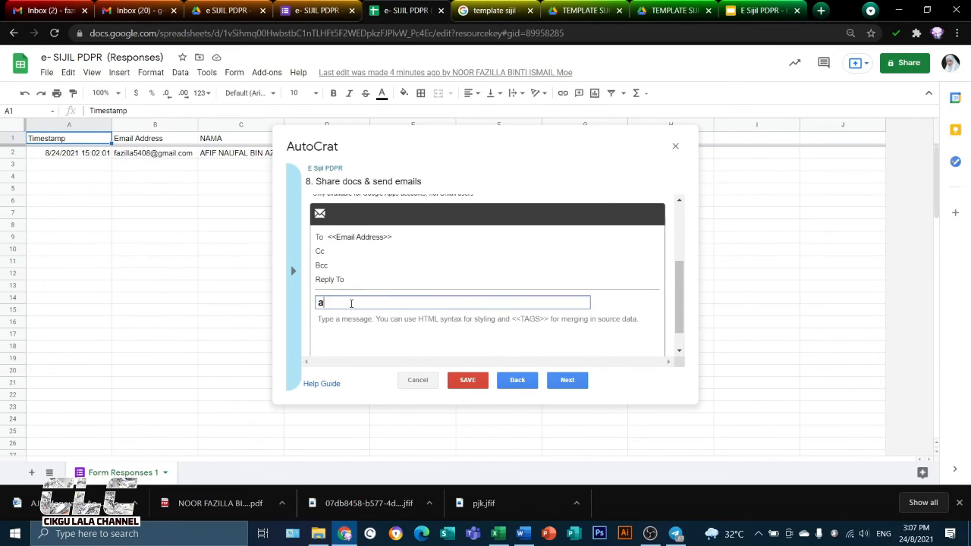
key("BackSpace")
type("TAHNIAH")
Write the email message "Tahniah <<NAMA>> kerana menghadiri kelas PDPR", with the name inserted as a merge tag
left_click(374, 324)
type("Tahno")
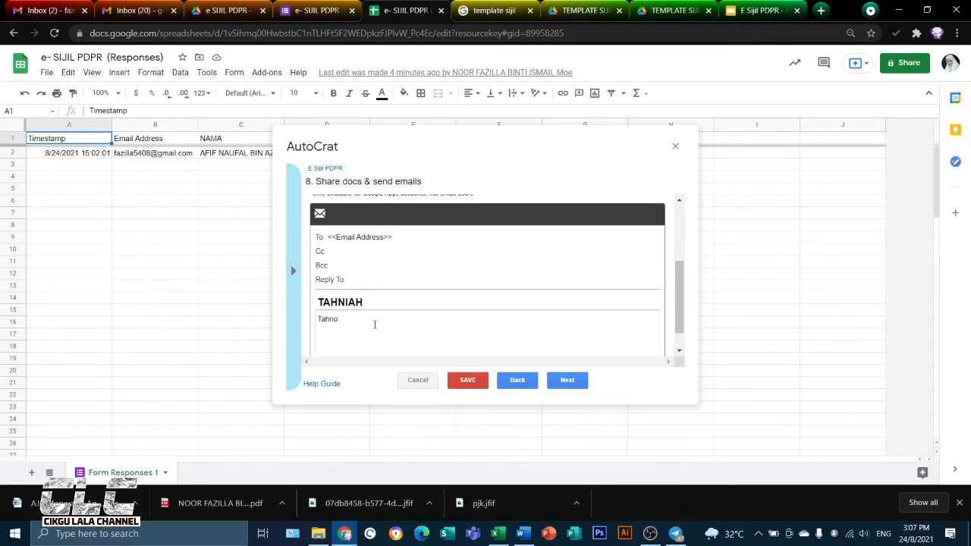
type("iiah")
left_click(293, 271)
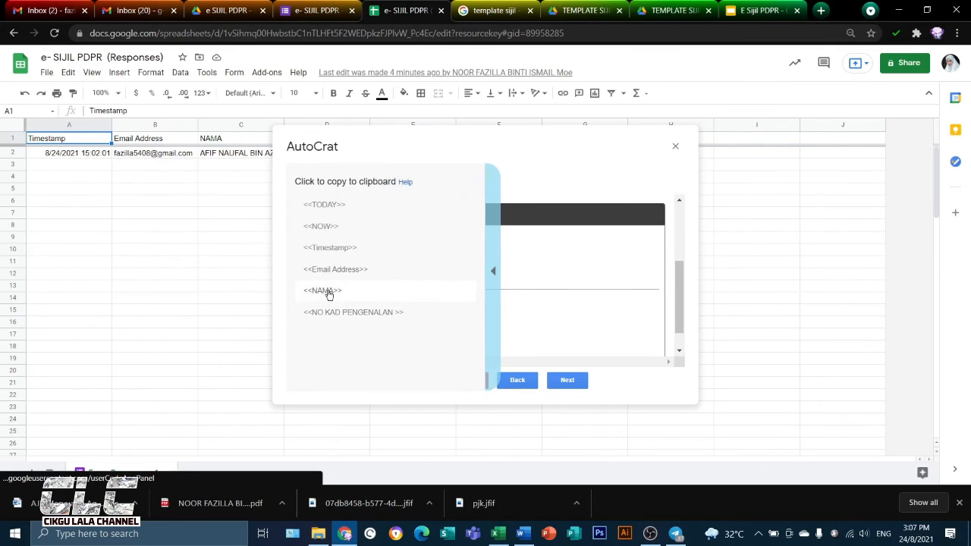
left_click(328, 293)
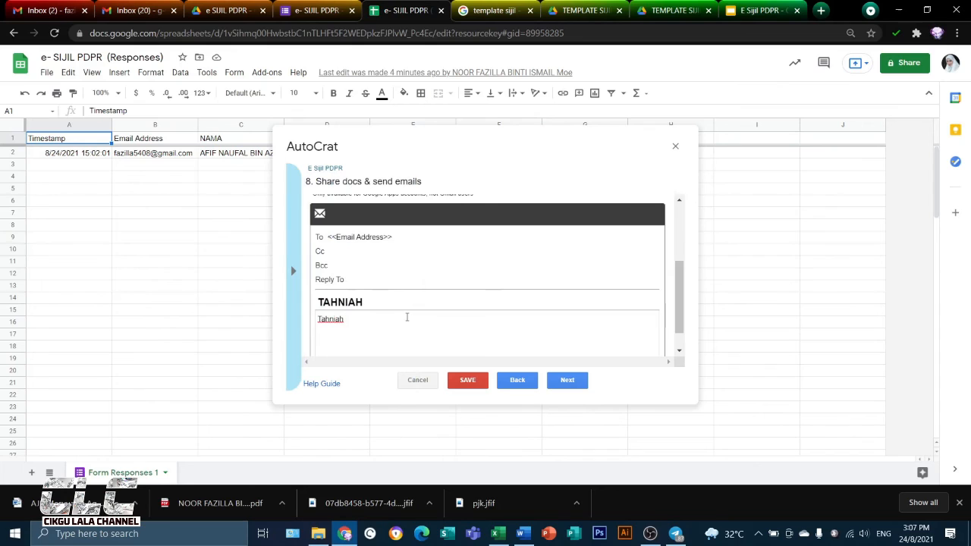
type("<<NAMA>>")
type("kerana menghadiri kelas PDPR")
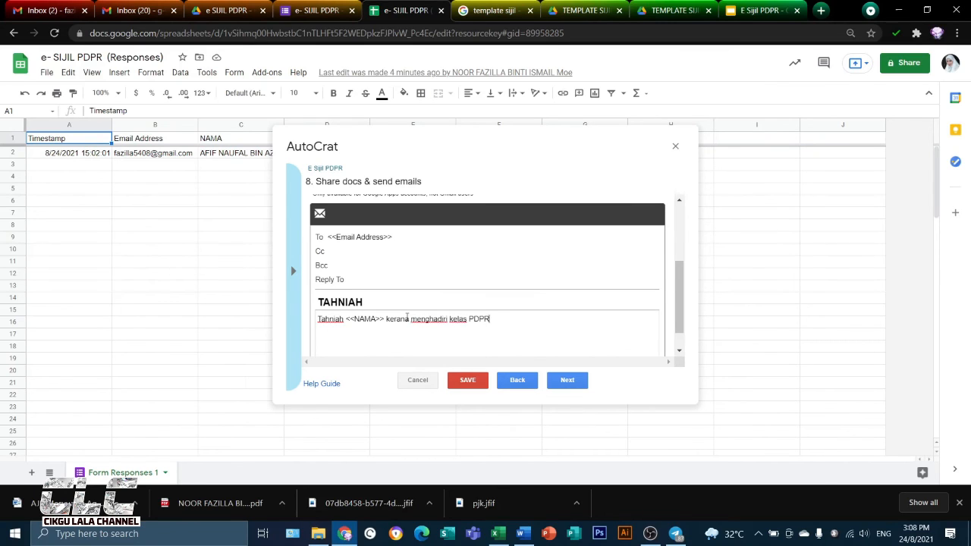
type(" saya. Sila muat turun sijil anda.")
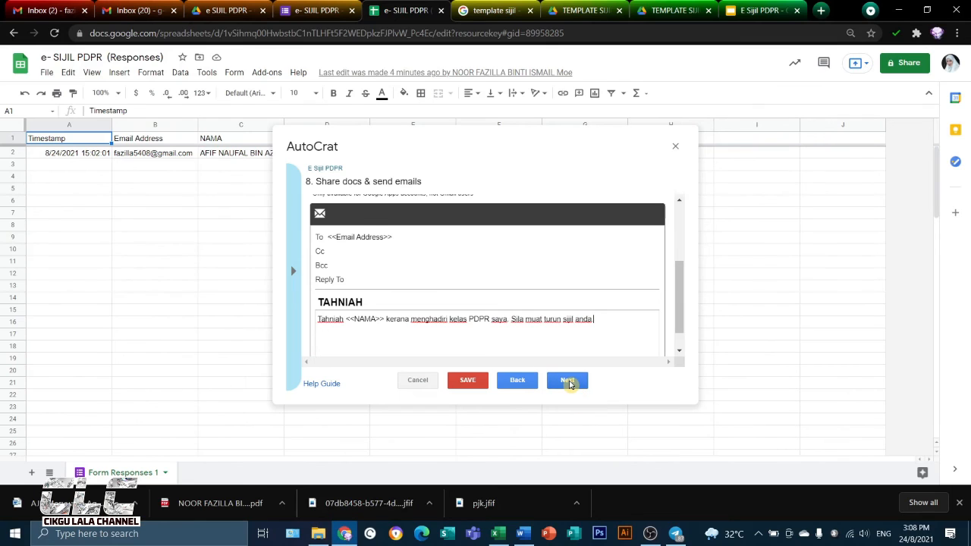
Set the job to run on form trigger, approving triggers for the project, and save the job
left_click(568, 381)
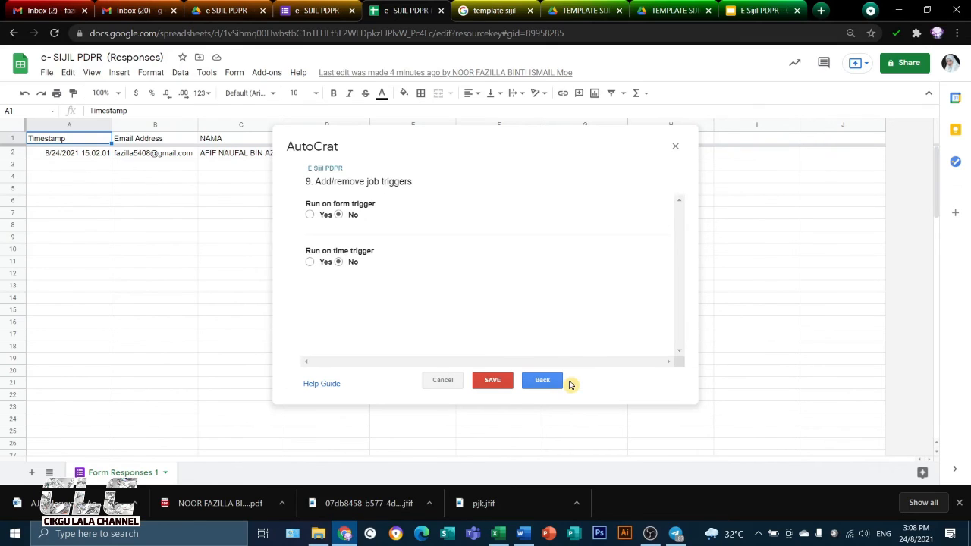
left_click(310, 216)
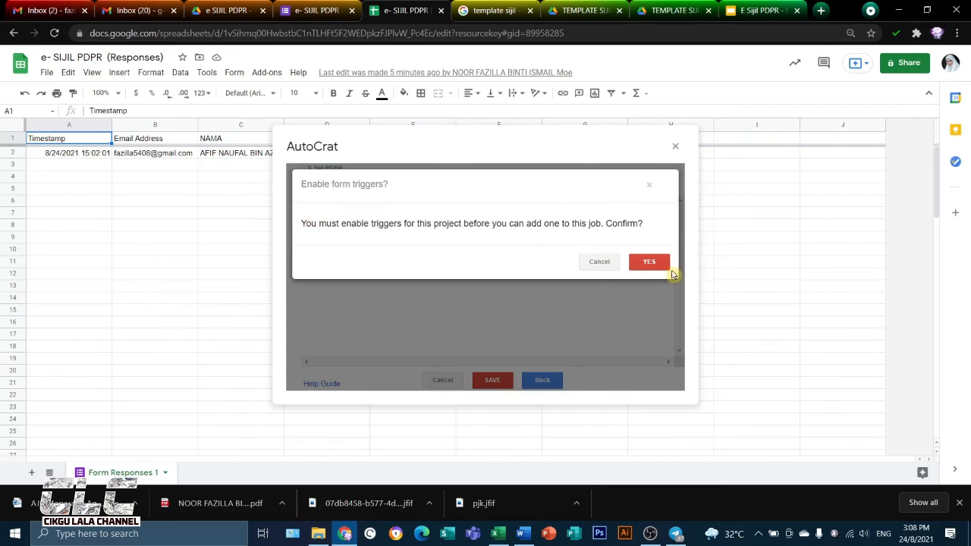
left_click(649, 262)
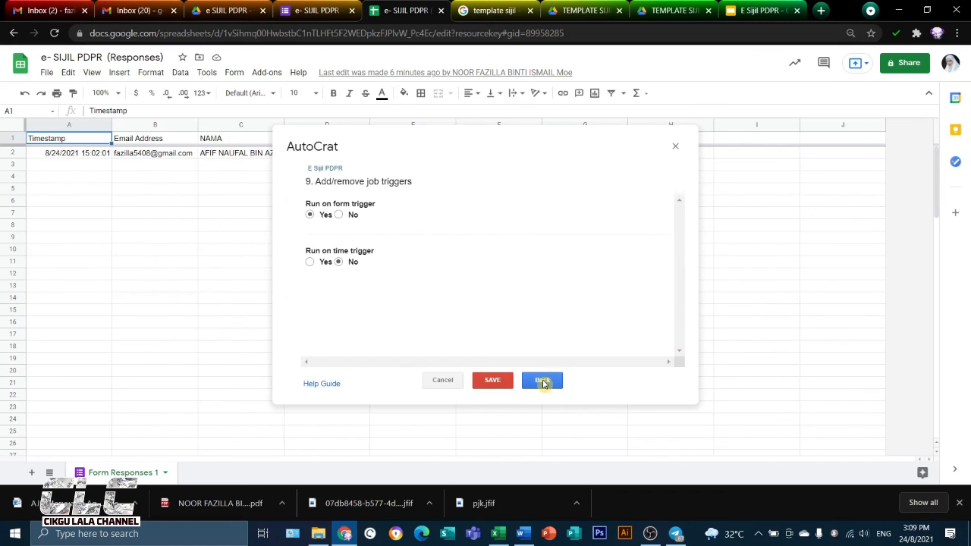
left_click(501, 382)
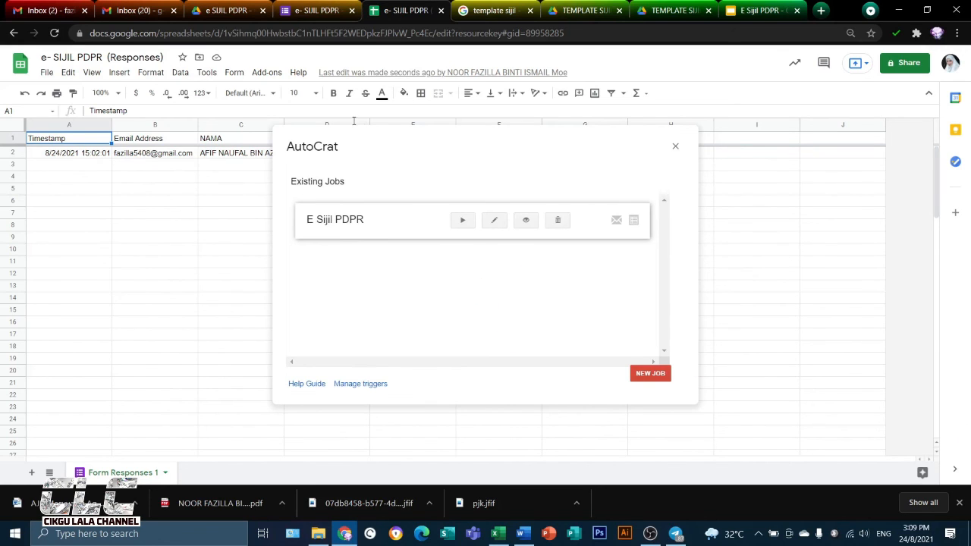
Run the E Sijil PDPR merge job on the existing response and close AutoCrat
left_click(462, 221)
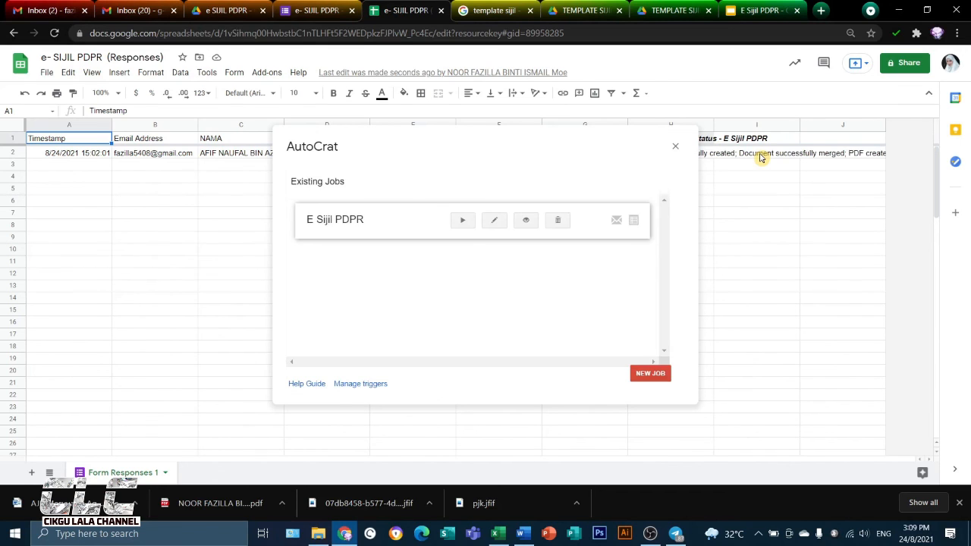
left_click(675, 147)
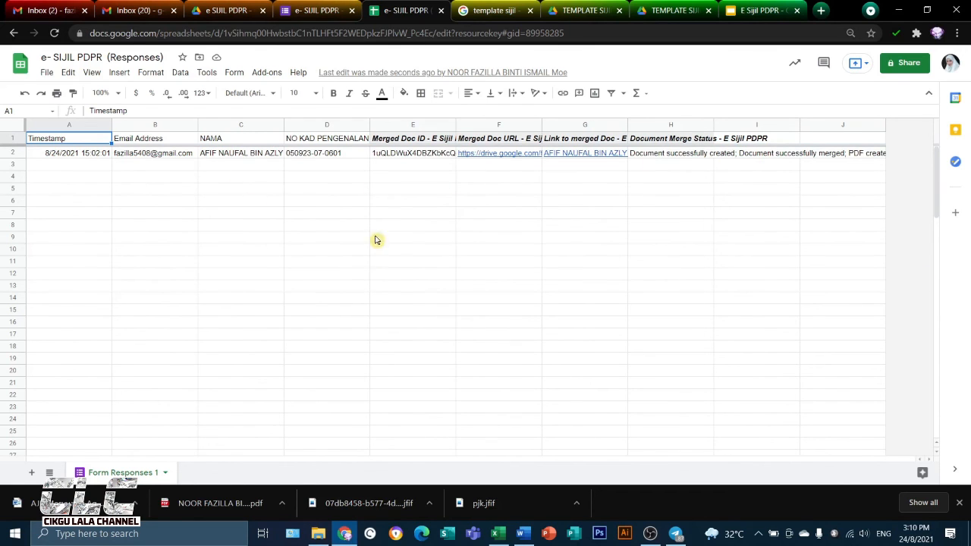
View the merged certificate PDF through its Merged Doc URL in row 2, and return to the responses sheet
mouse_move(501, 157)
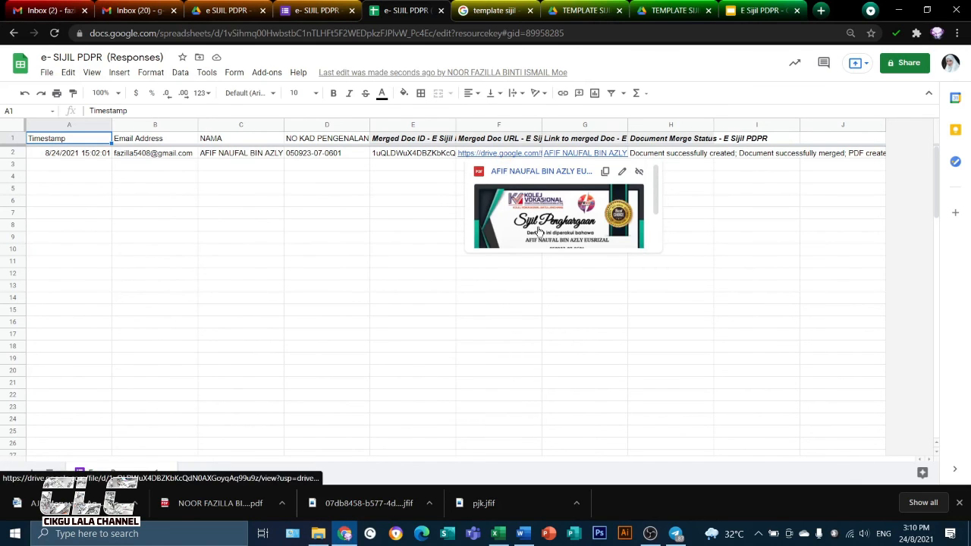
left_click(538, 231)
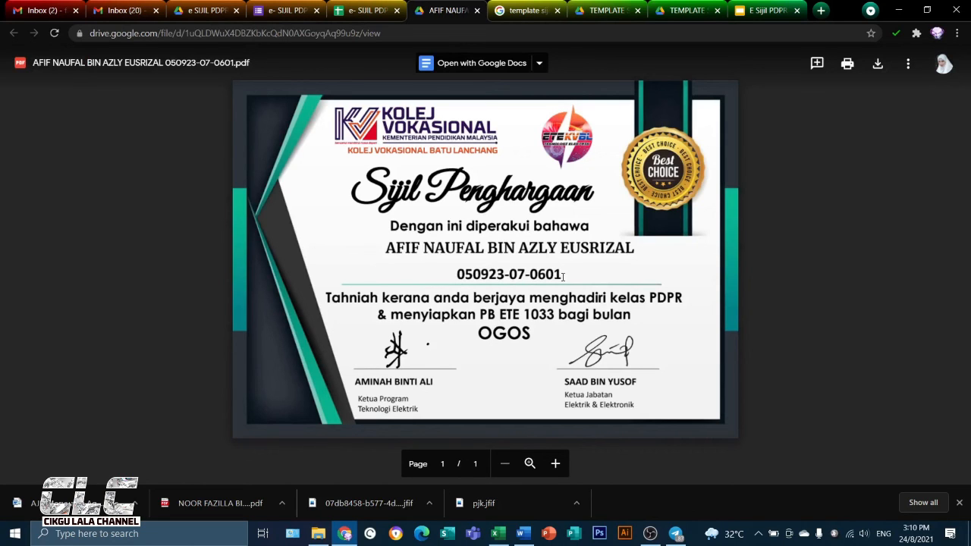
left_click(477, 10)
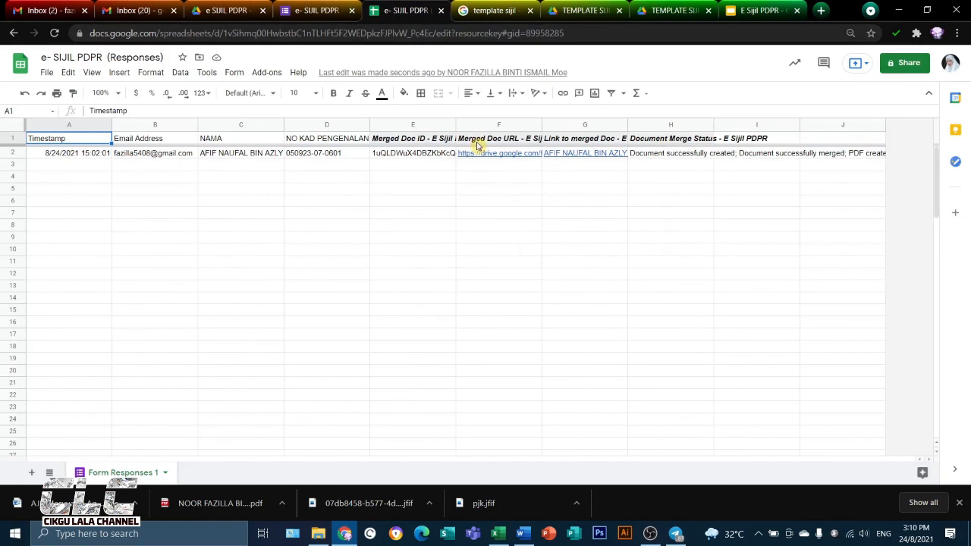
Switch to the respondent's Gmail inbox, refresh it, and open the new TAHNIAH email to check its message and attached certificate
left_click(50, 11)
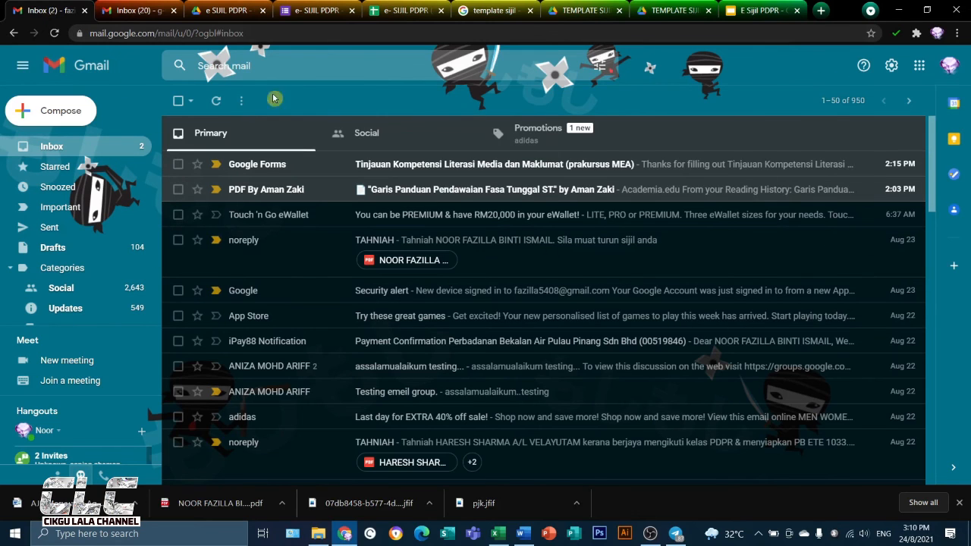
left_click(54, 33)
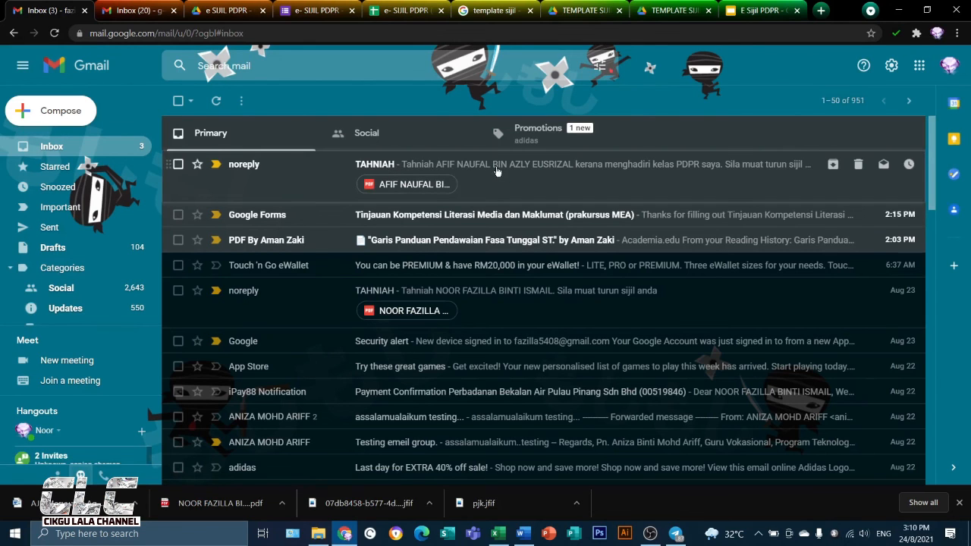
left_click(535, 165)
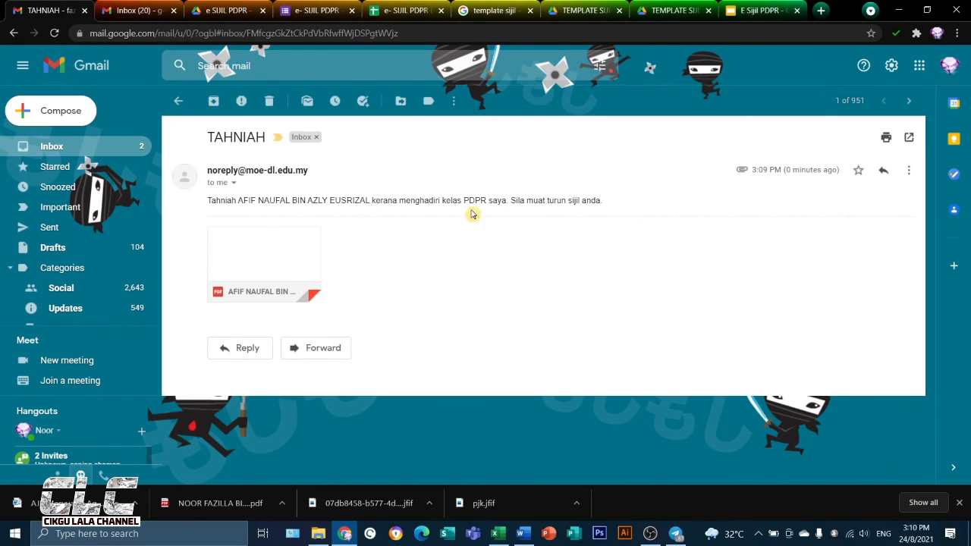
mouse_move(263, 286)
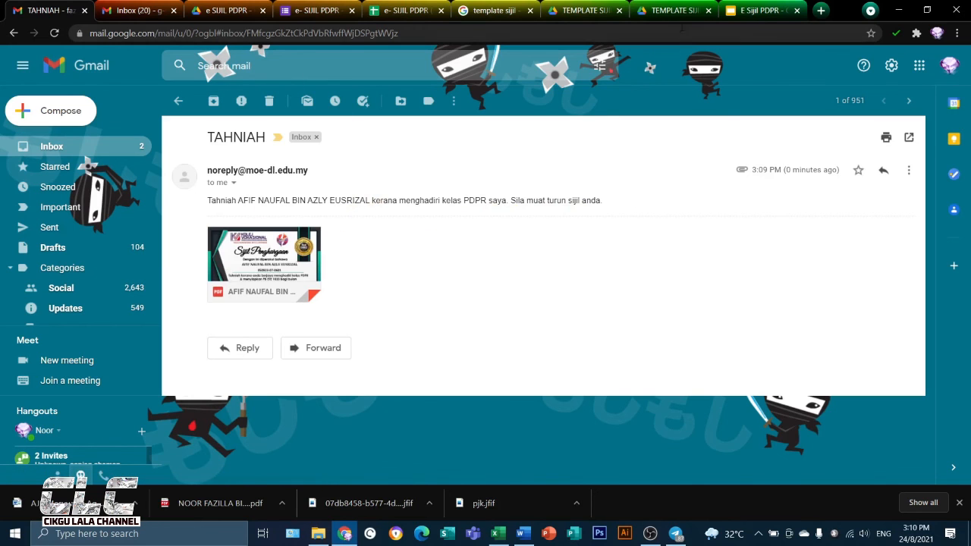
left_click(761, 12)
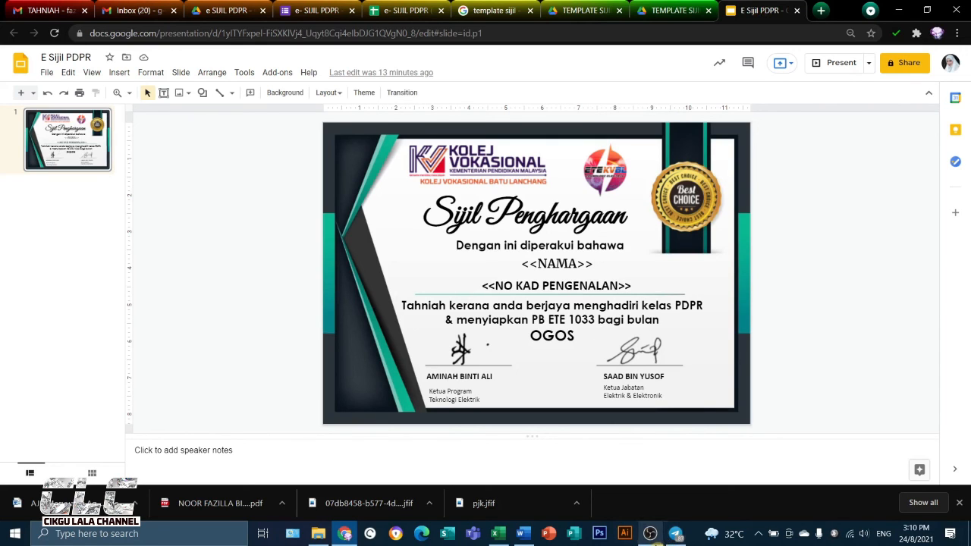
mouse_move(673, 538)
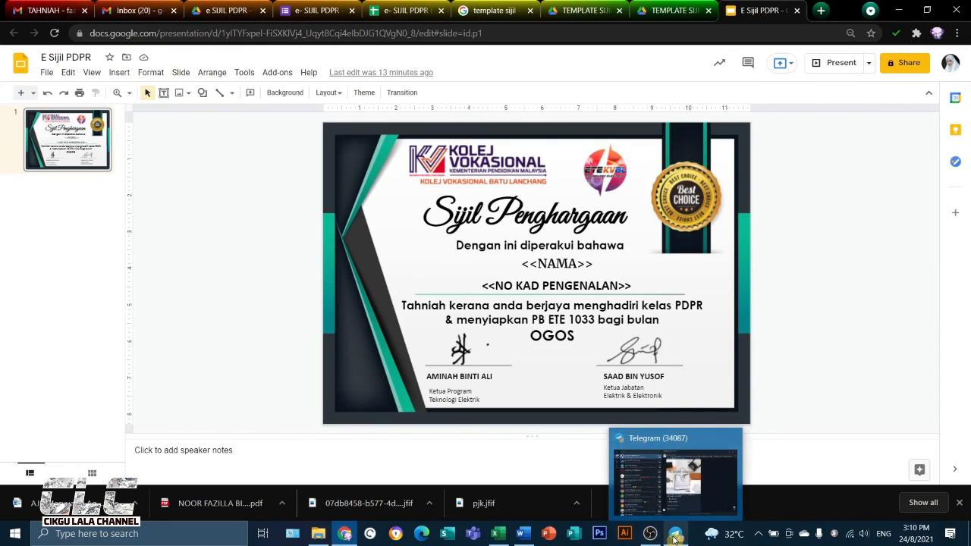
mouse_move(342, 537)
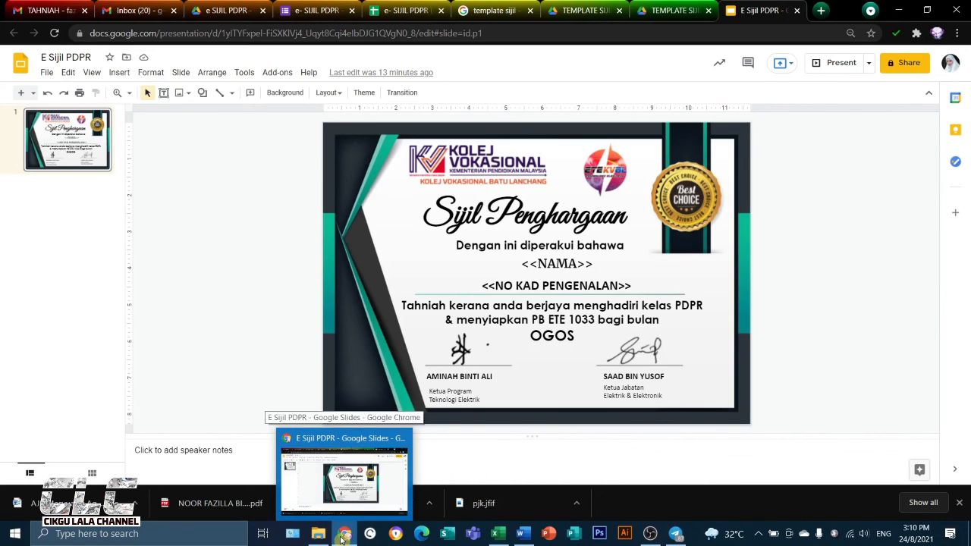